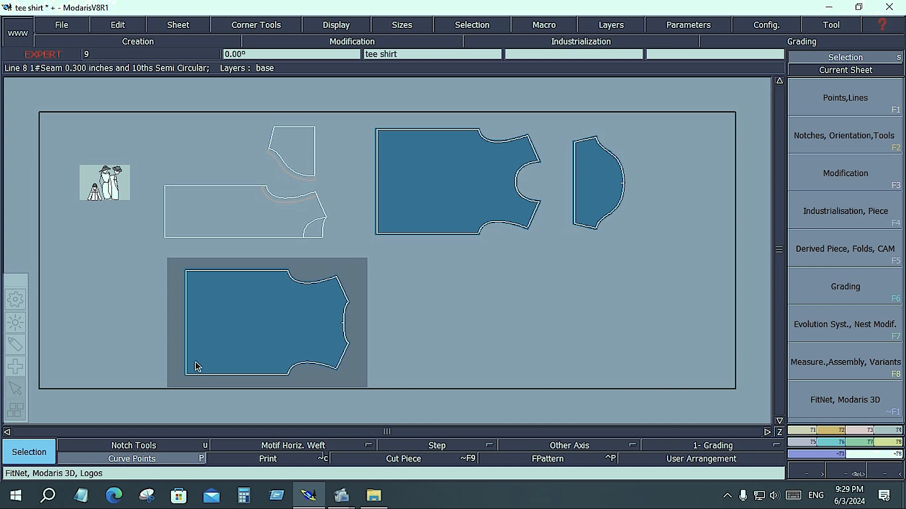
- Open the points and lines tool set, leaving only the line tools expanded
{"action": "left_click", "coordinate": [15, 345]}
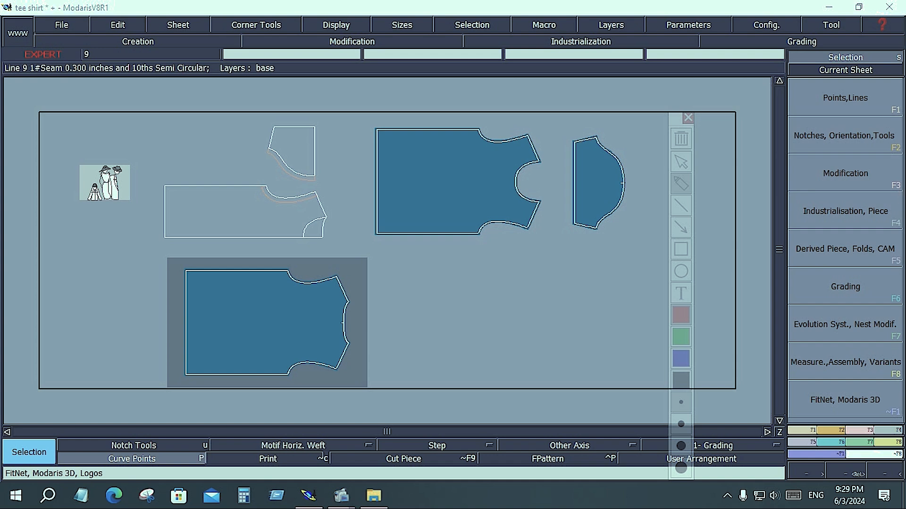
{"action": "left_click", "coordinate": [882, 103]}
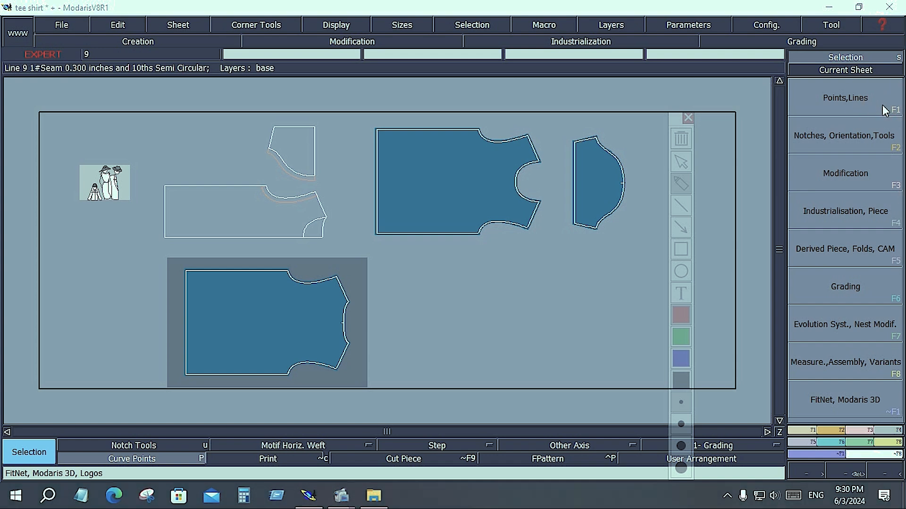
{"action": "key", "text": "Escape"}
{"action": "left_click", "coordinate": [873, 107]}
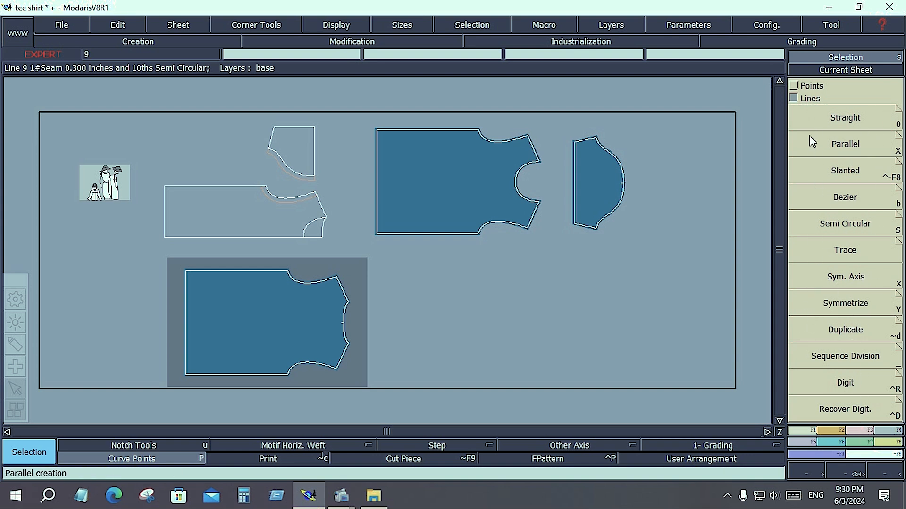
{"action": "left_click", "coordinate": [794, 86]}
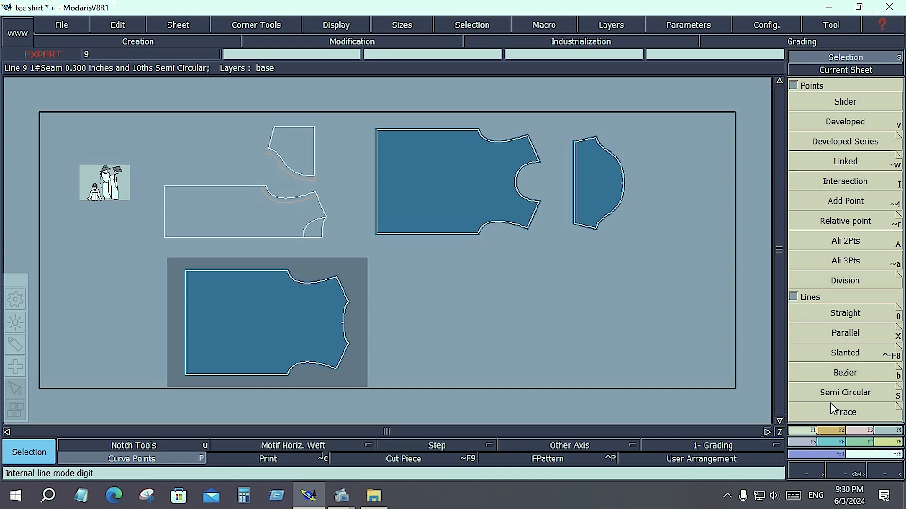
{"action": "left_click", "coordinate": [794, 85]}
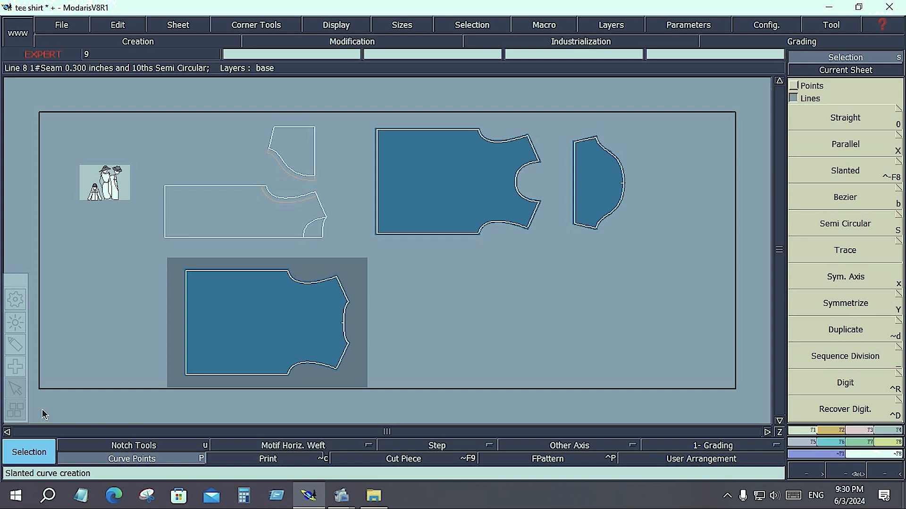
- Mark the line tools from Straight to Semi Circular with the screen annotation pen
{"action": "left_click", "coordinate": [18, 352]}
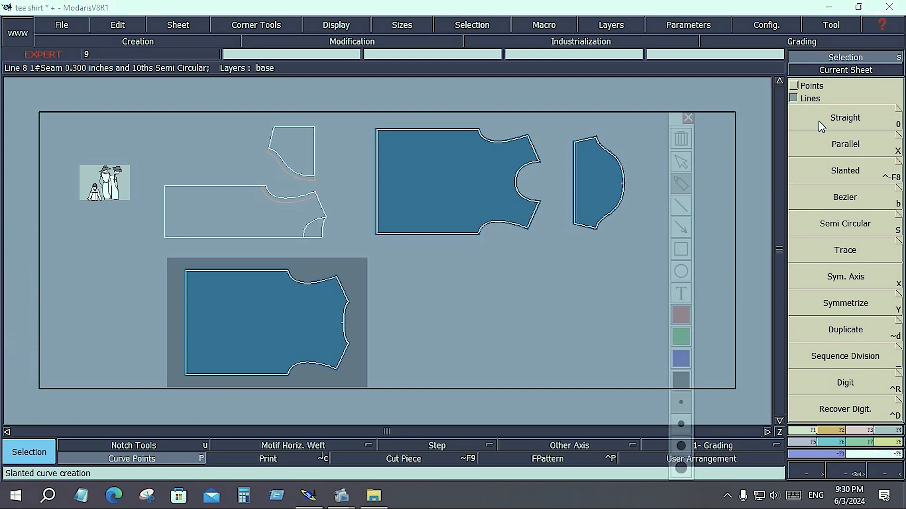
{"action": "left_click_drag", "start_coordinate": [813, 112], "coordinate": [803, 189]}
{"action": "mouse_move", "coordinate": [871, 240]}
{"action": "left_mouse_down"}
{"action": "mouse_move", "coordinate": [891, 208]}
{"action": "mouse_move", "coordinate": [885, 137]}
{"action": "mouse_move", "coordinate": [860, 110]}
{"action": "mouse_move", "coordinate": [815, 113]}
{"action": "left_mouse_up"}
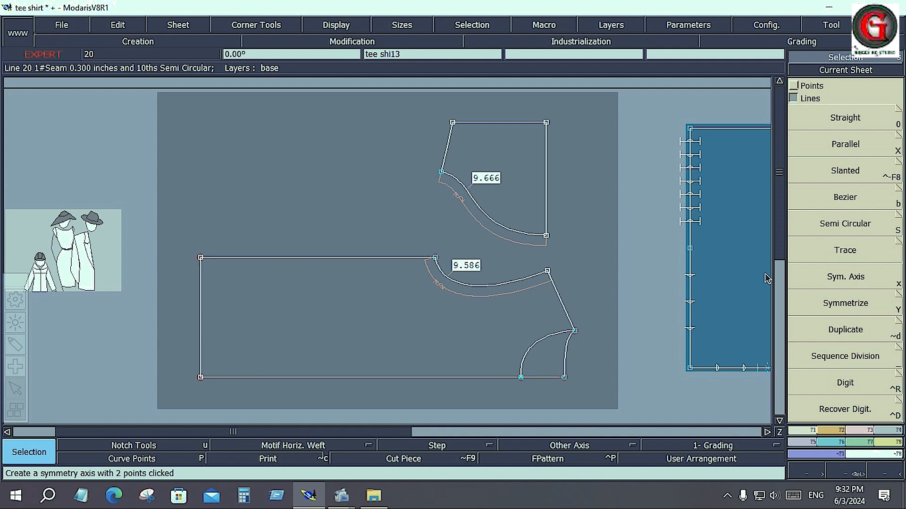
- Draw three free lines with Trace in the empty area above the half body pattern
{"action": "left_click", "coordinate": [851, 255]}
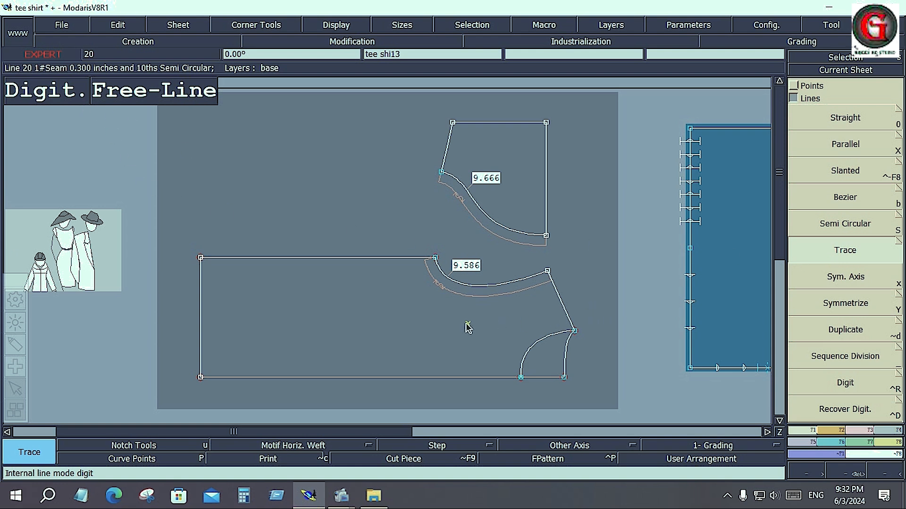
{"action": "left_click", "coordinate": [349, 147]}
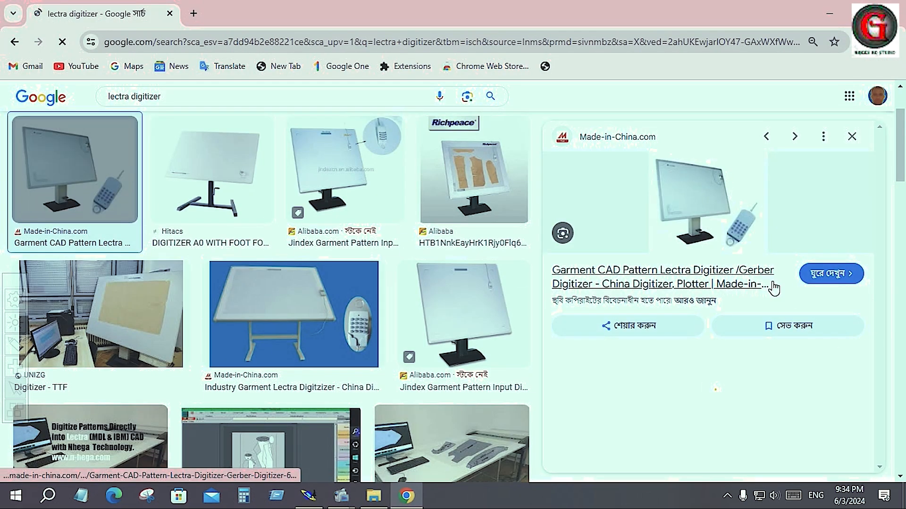
- Switch to Chrome and examine the Lectra digitizer images, comparing digitizer boards with the traced lines in Modaris
{"action": "scroll", "coordinate": [726, 228], "scroll_direction": "down", "scroll_amount": 5}
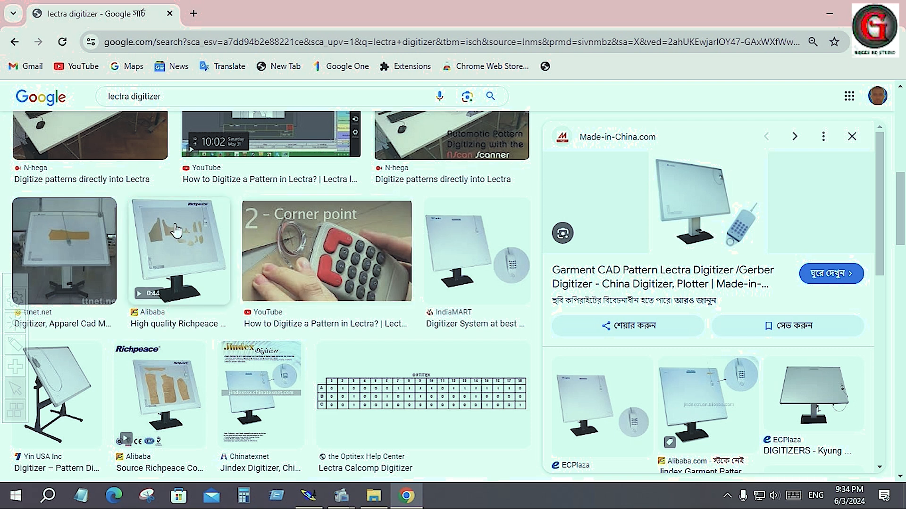
{"action": "left_click", "coordinate": [77, 261]}
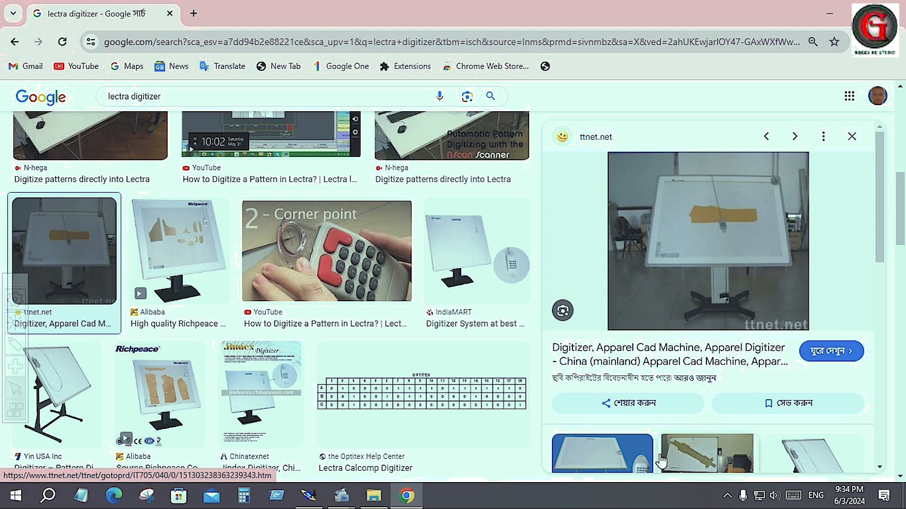
{"action": "left_click", "coordinate": [309, 495]}
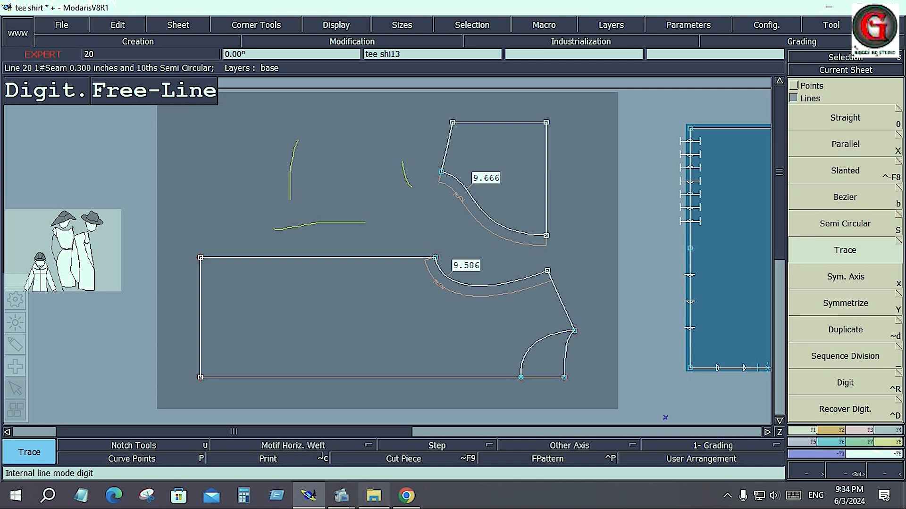
{"action": "left_click", "coordinate": [406, 495]}
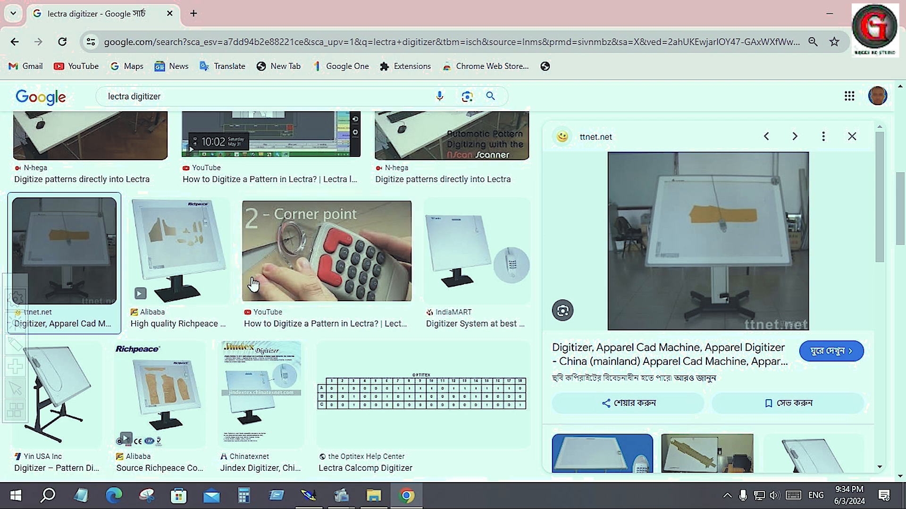
{"action": "left_click", "coordinate": [176, 387]}
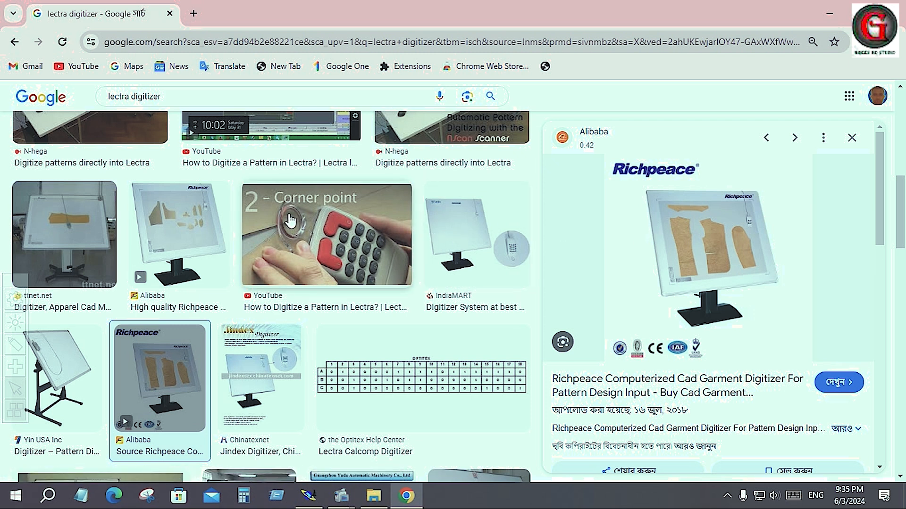
{"action": "scroll", "coordinate": [290, 220], "scroll_direction": "down", "scroll_amount": 10}
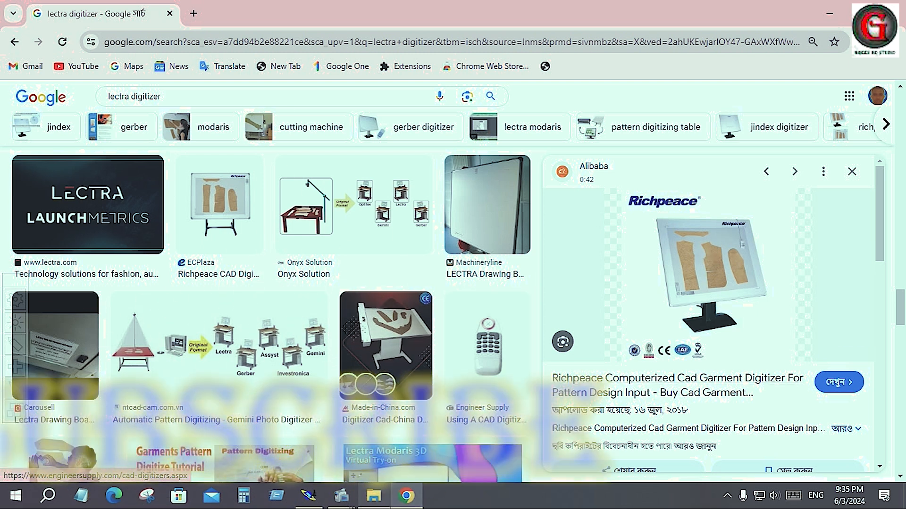
{"action": "left_click", "coordinate": [309, 495]}
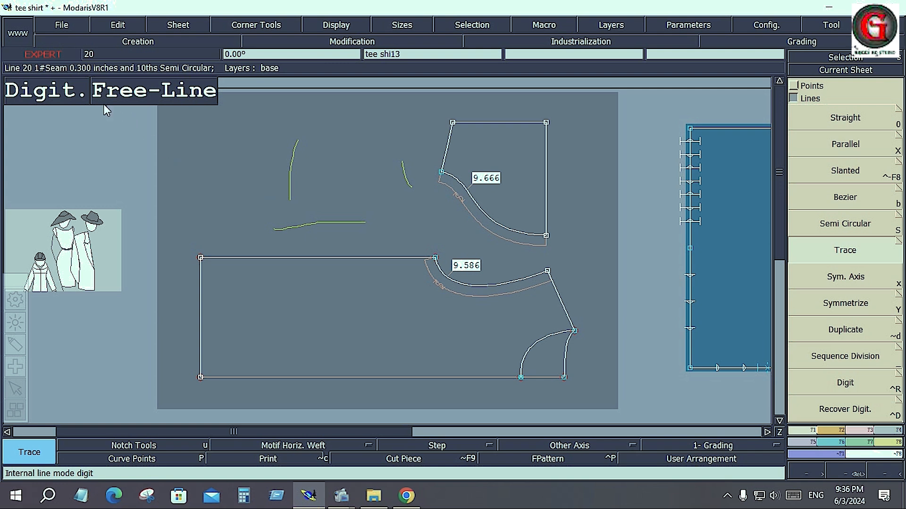
- Try adding another long line with Trace across the area above the half body pattern
{"action": "left_click", "coordinate": [872, 256]}
{"action": "left_click", "coordinate": [253, 177]}
{"action": "key", "text": "f"}
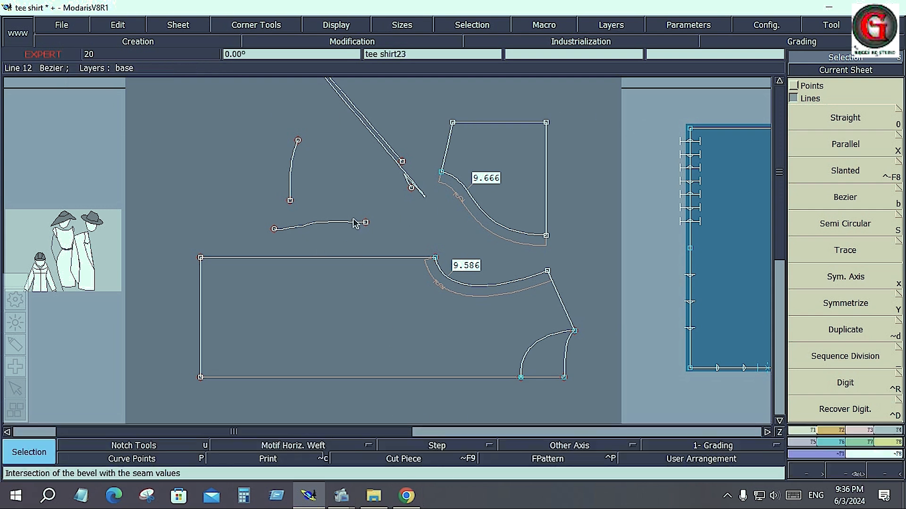
{"action": "scroll", "coordinate": [357, 216], "scroll_direction": "up", "scroll_amount": 1}
{"action": "scroll", "coordinate": [357, 215], "scroll_direction": "down", "scroll_amount": 3}
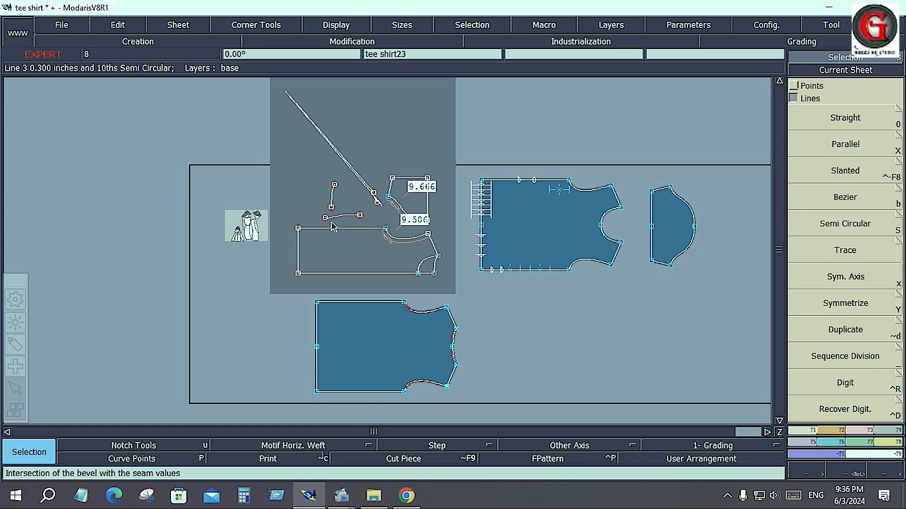
- Undo the traced lines and adjust the sheet to fit the remaining base pattern
{"action": "key", "text": "ctrl+z"}
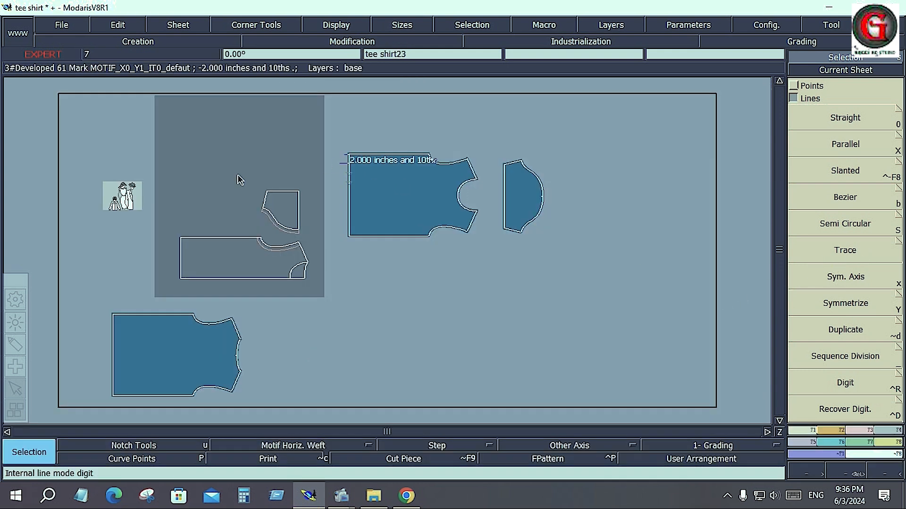
{"action": "key", "text": "shift+a"}
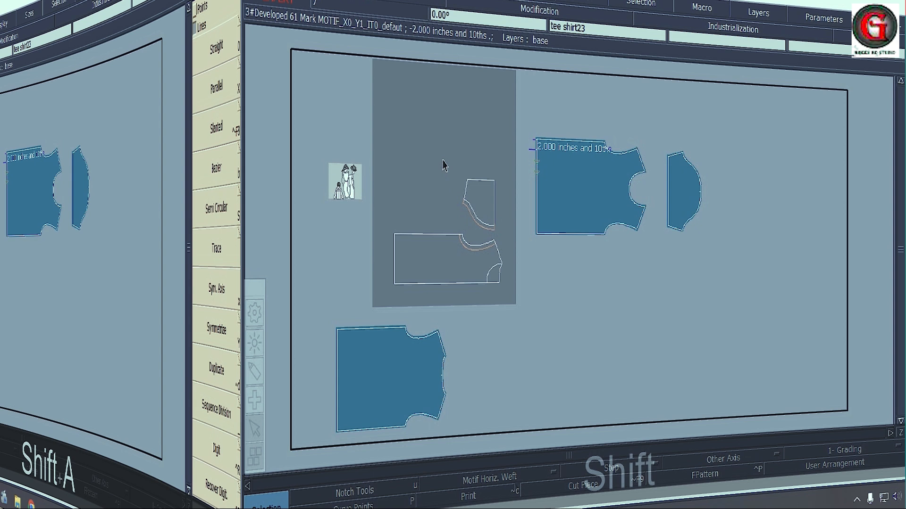
{"action": "key", "text": "a"}
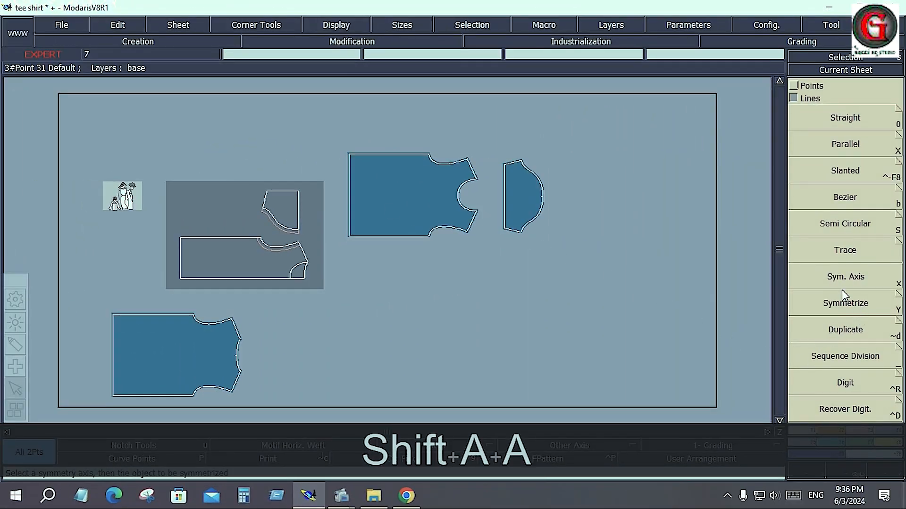
- Alternate between the Sym. Axis and Symmetrize tools, ending with Symmetrize active
{"action": "left_click", "coordinate": [815, 270]}
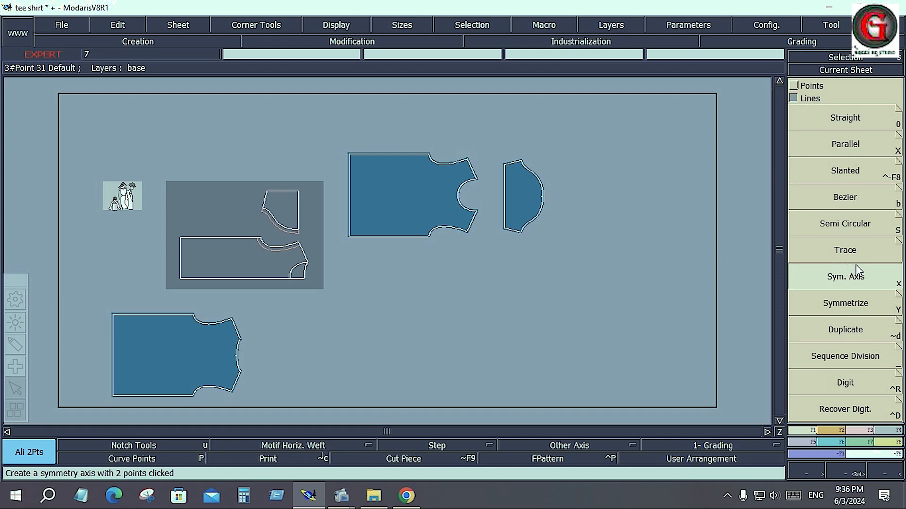
{"action": "left_click", "coordinate": [857, 271]}
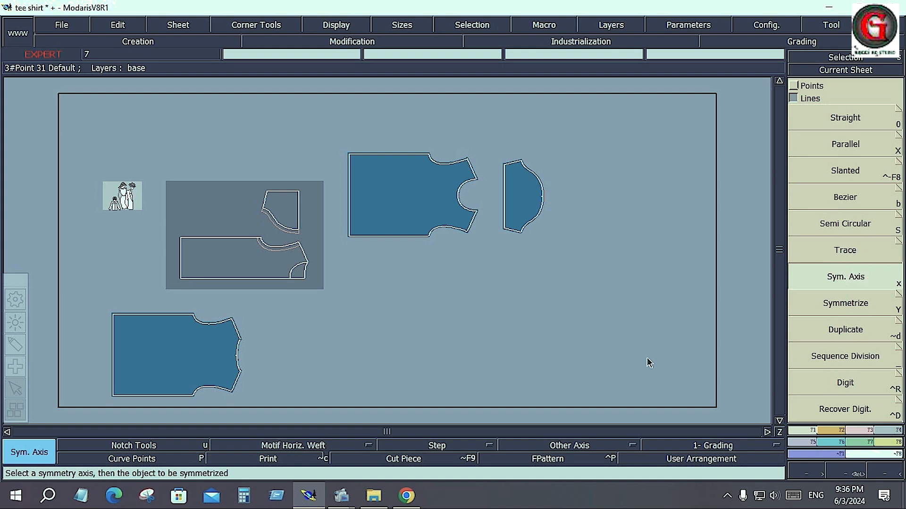
{"action": "left_click", "coordinate": [835, 306]}
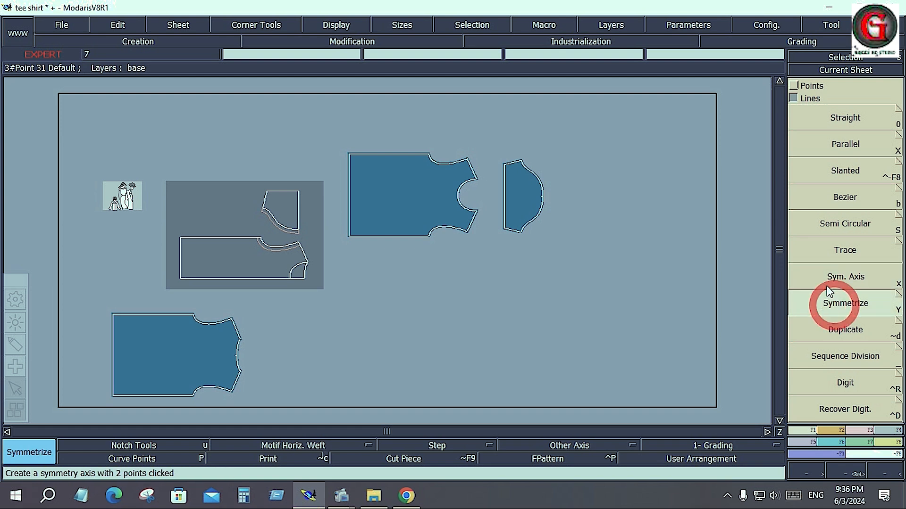
{"action": "left_click", "coordinate": [823, 273]}
{"action": "left_click", "coordinate": [829, 306]}
{"action": "left_click", "coordinate": [835, 282]}
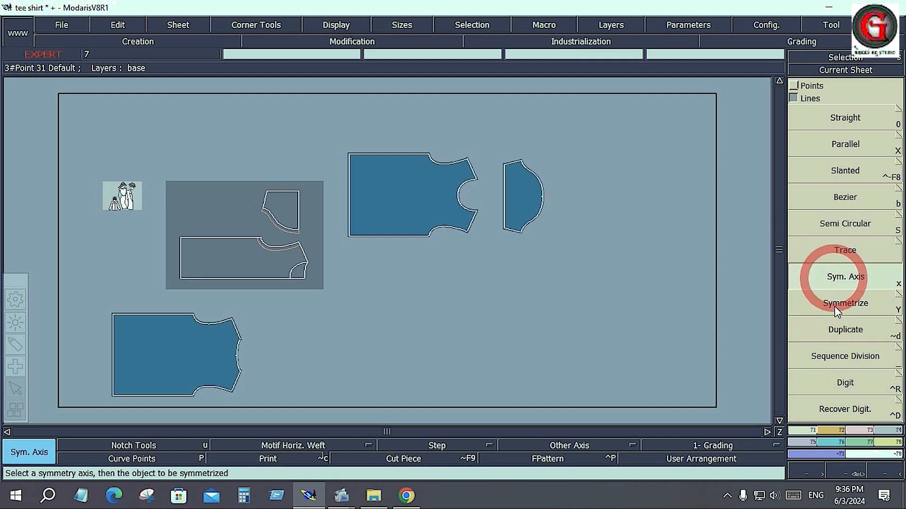
{"action": "left_click", "coordinate": [836, 306]}
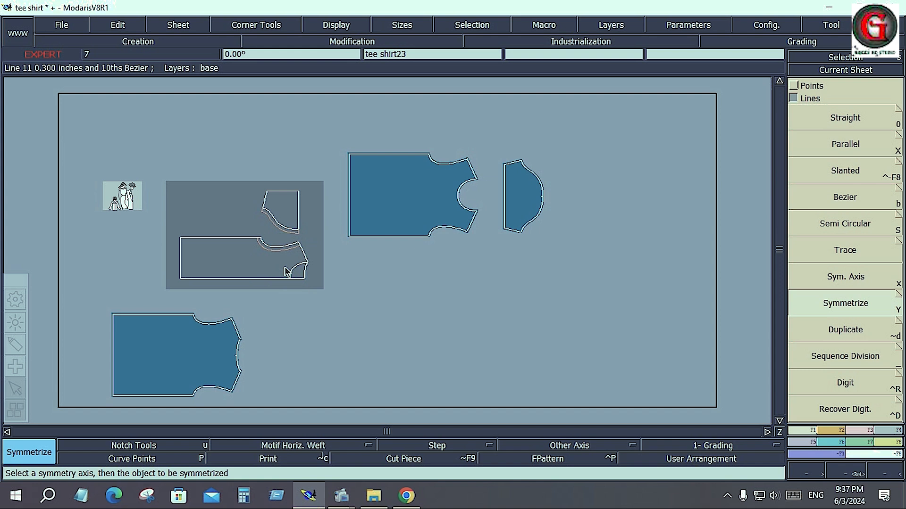
- Compare the half neckline curves on the base pattern sheet with the full neckline of the finished front piece
{"action": "key", "text": "Home"}
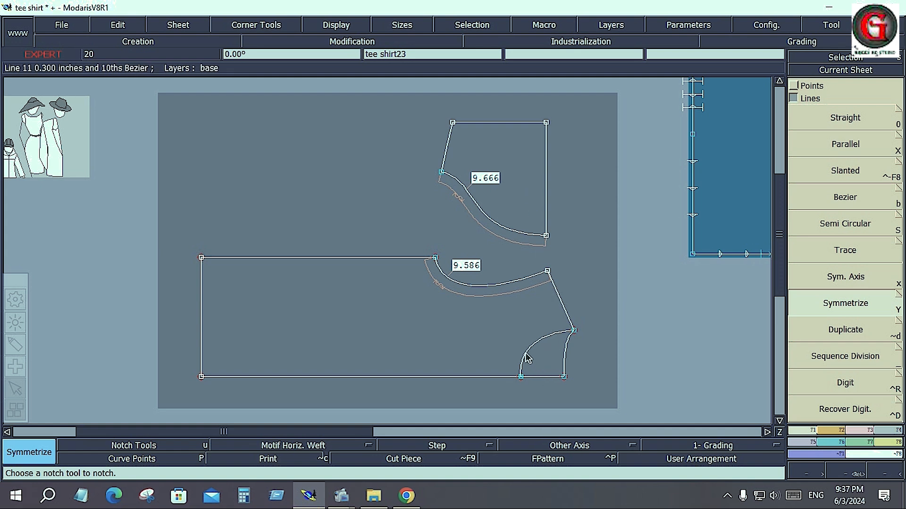
{"action": "scroll", "coordinate": [527, 358], "scroll_direction": "down", "scroll_amount": 2}
{"action": "scroll", "coordinate": [522, 360], "scroll_direction": "up", "scroll_amount": 4}
{"action": "scroll", "coordinate": [525, 364], "scroll_direction": "down", "scroll_amount": 2}
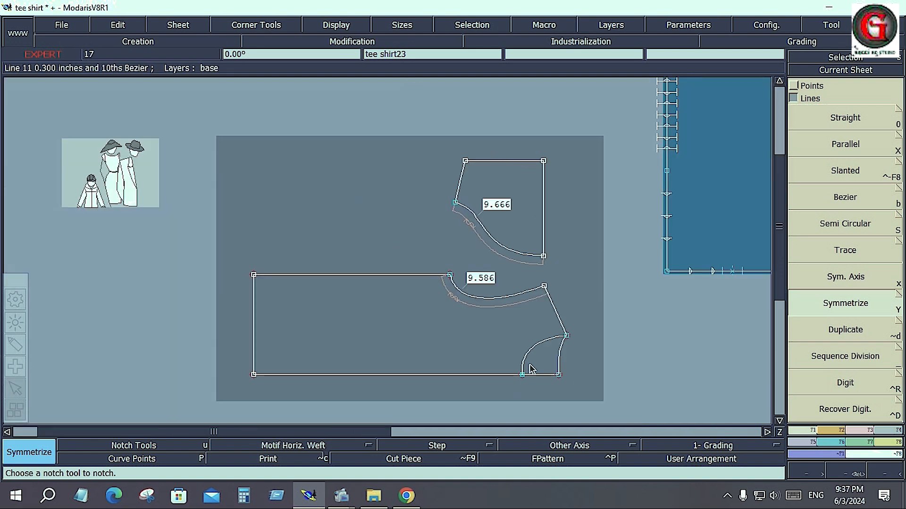
{"action": "scroll", "coordinate": [529, 369], "scroll_direction": "up", "scroll_amount": 2}
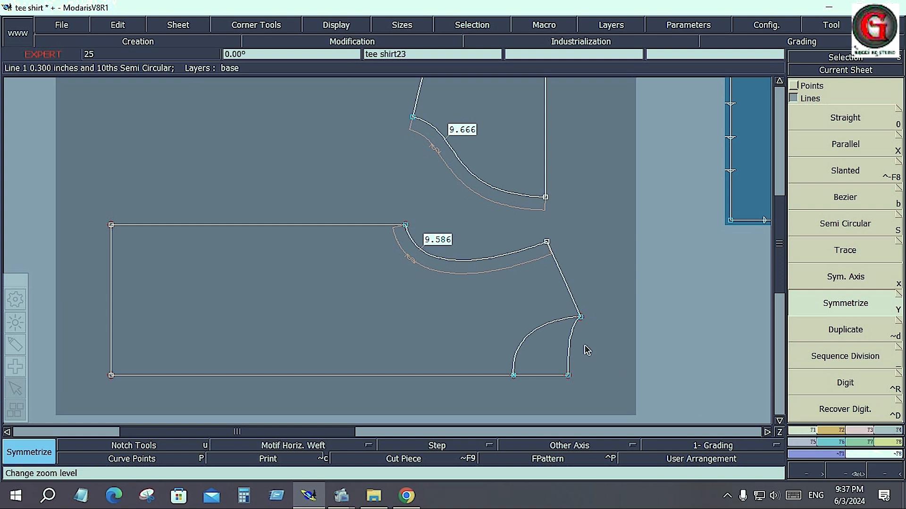
{"action": "key", "text": "j"}
{"action": "left_click", "coordinate": [501, 199]}
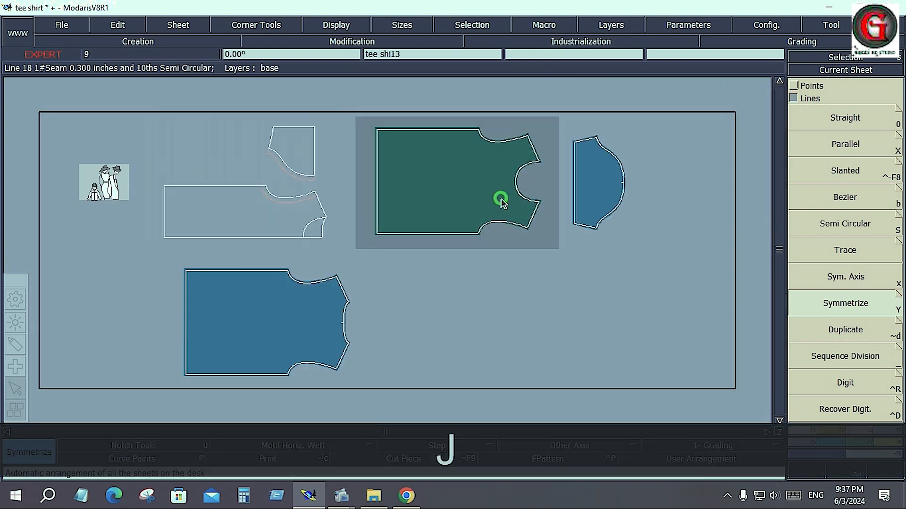
{"action": "key", "text": "Home"}
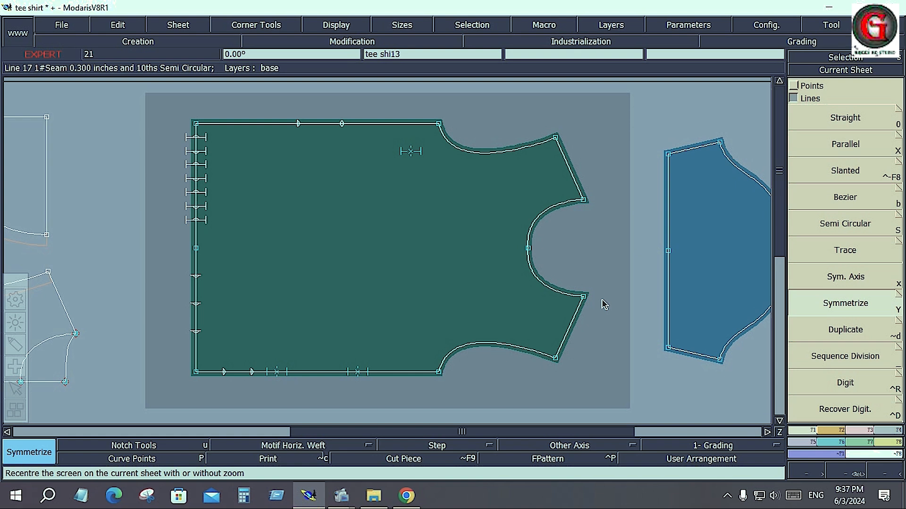
{"action": "key", "text": "j"}
{"action": "left_click", "coordinate": [314, 227]}
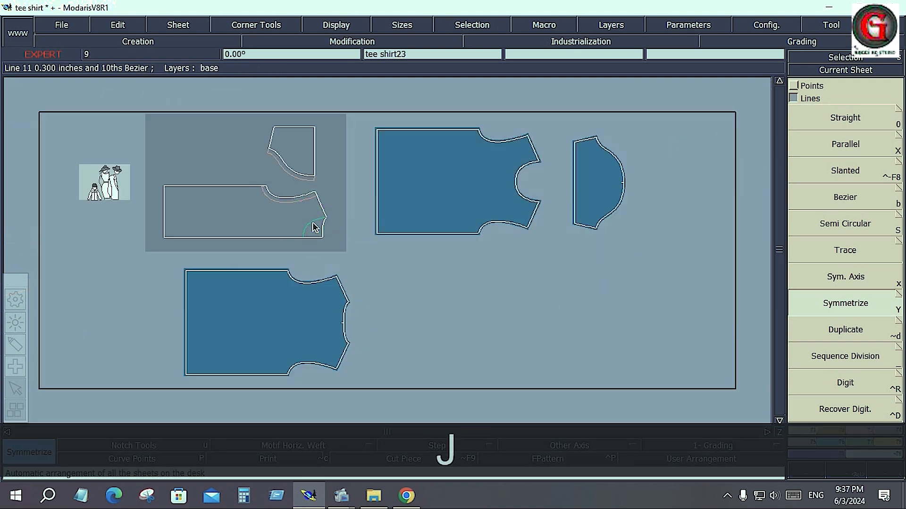
{"action": "key", "text": "Home"}
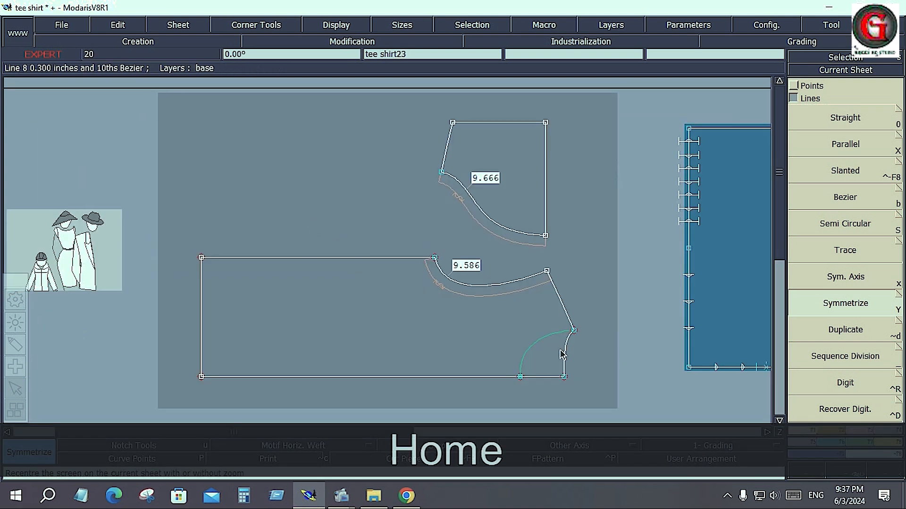
{"action": "left_click", "coordinate": [547, 358]}
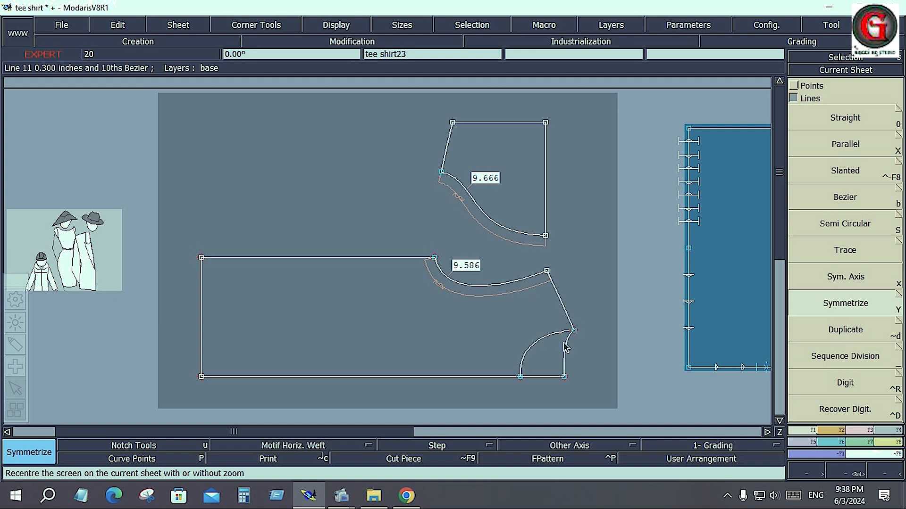
{"action": "left_click", "coordinate": [853, 276]}
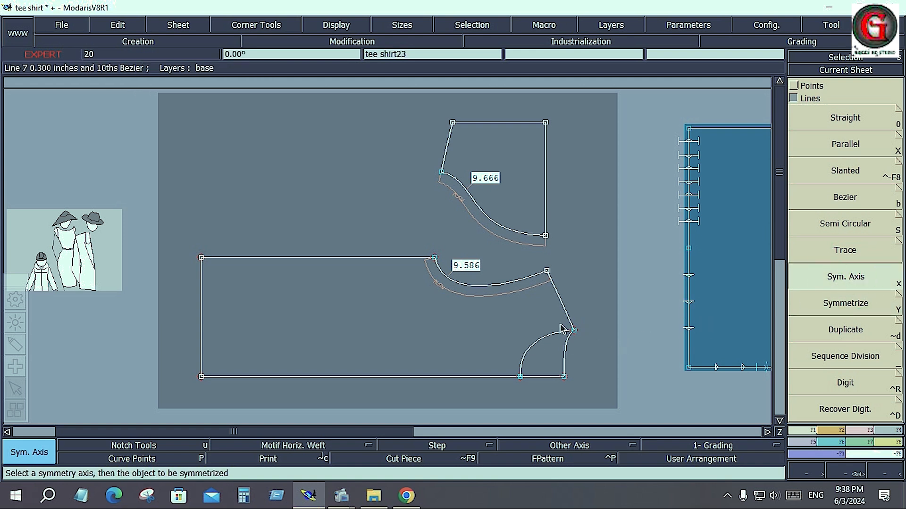
{"action": "left_click_drag", "start_coordinate": [477, 313], "coordinate": [586, 395]}
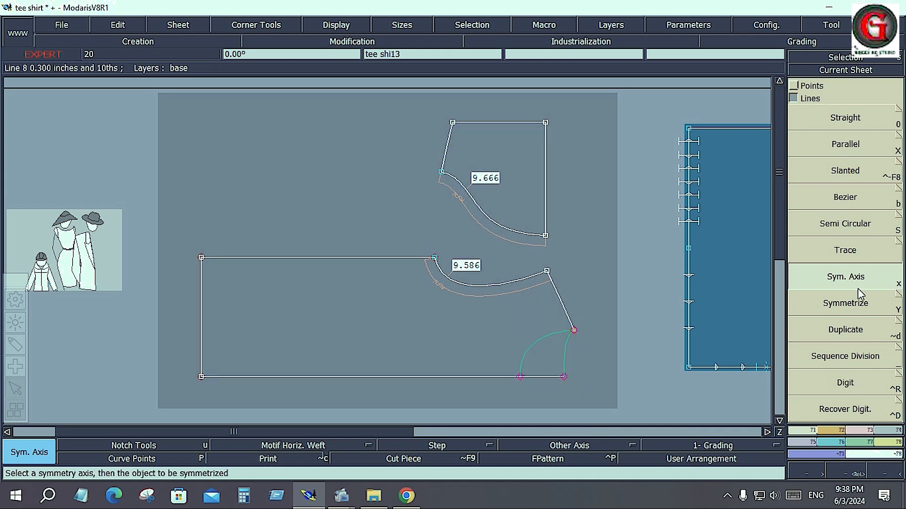
{"action": "left_click", "coordinate": [843, 306]}
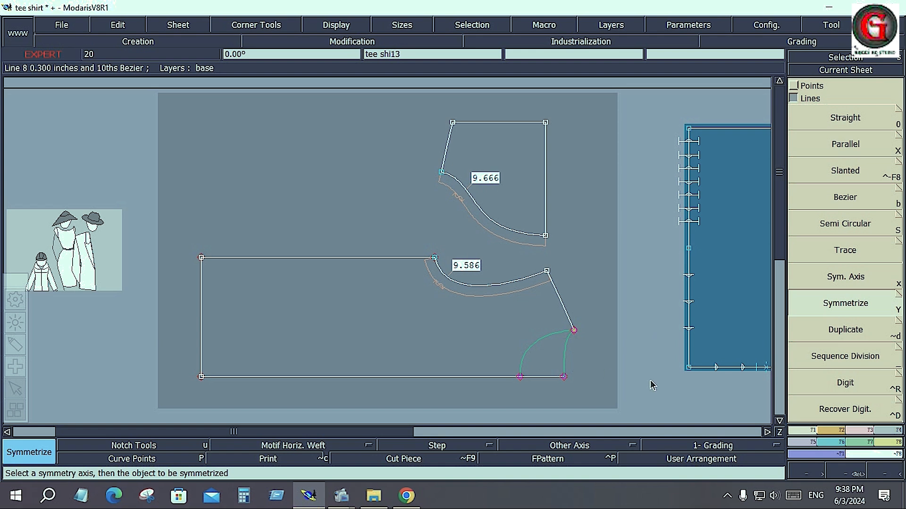
{"action": "left_click", "coordinate": [609, 368]}
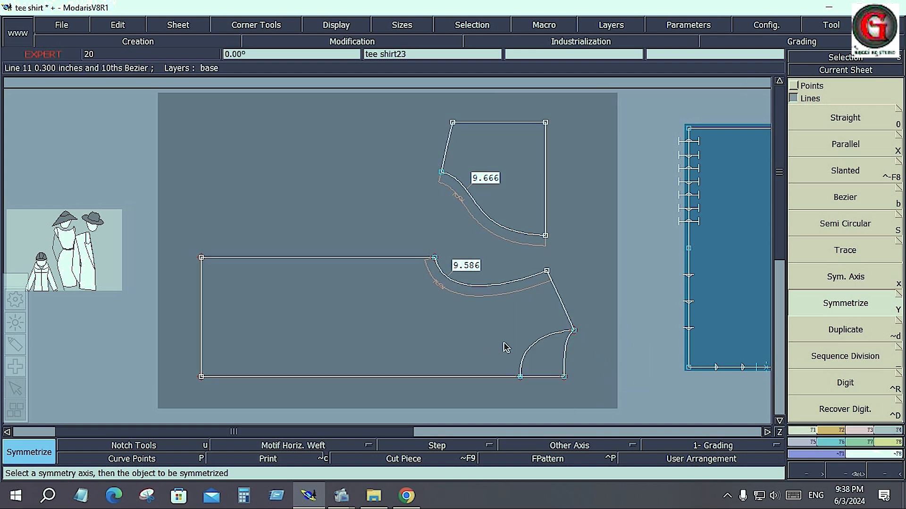
- Create a symmetry axis with Sym. Axis along the body's centre line, between the ends of the two neckline curves
{"action": "key", "text": "Return"}
{"action": "left_click_drag", "start_coordinate": [505, 320], "coordinate": [582, 390]}
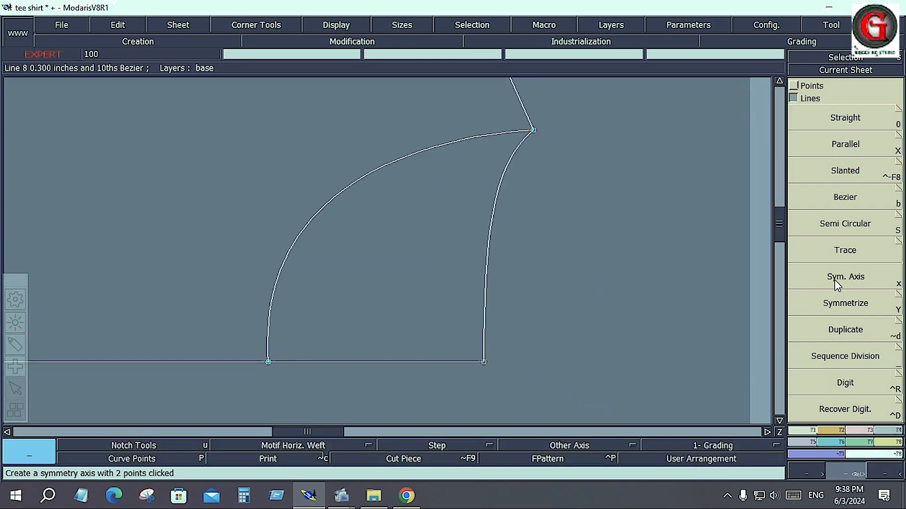
{"action": "left_click", "coordinate": [853, 283]}
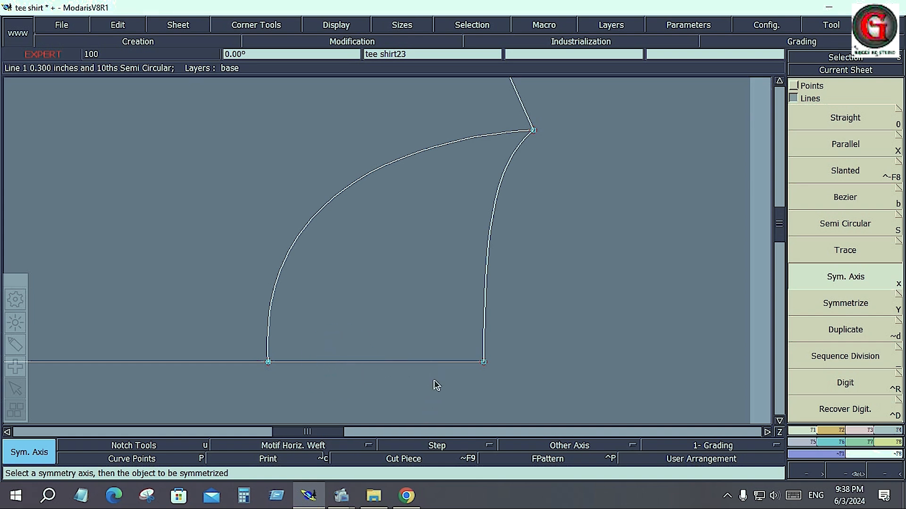
{"action": "left_click", "coordinate": [434, 363]}
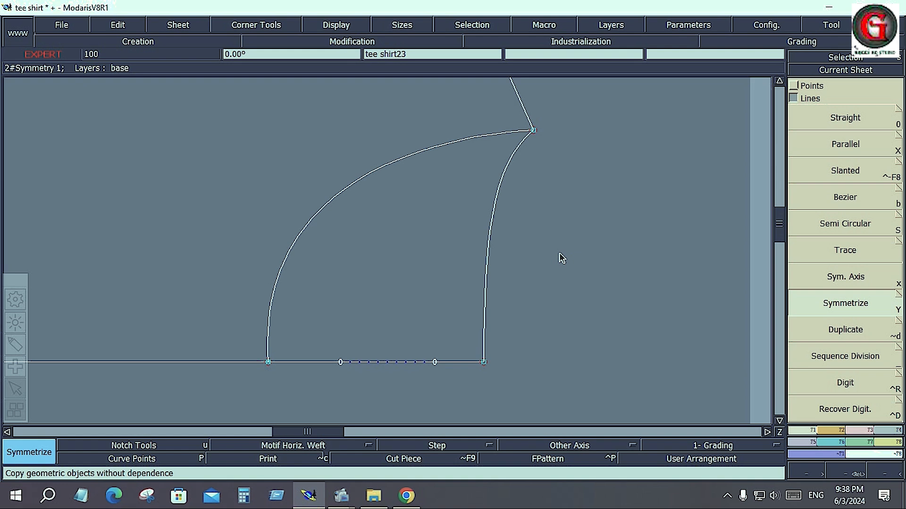
- Symmetrize the deep and the shallow neckline curves about the new axis on the centre line
{"action": "key", "text": "Home"}
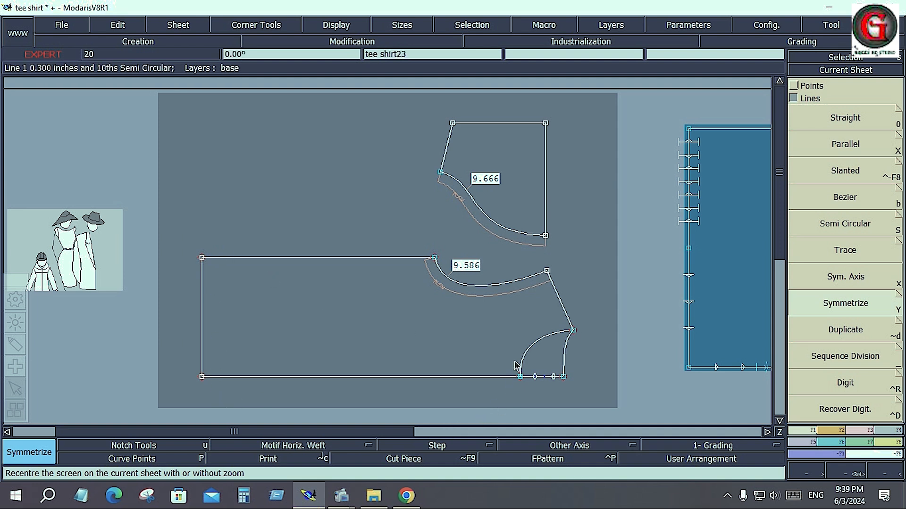
{"action": "key", "text": "Return"}
{"action": "left_click_drag", "start_coordinate": [507, 309], "coordinate": [585, 404]}
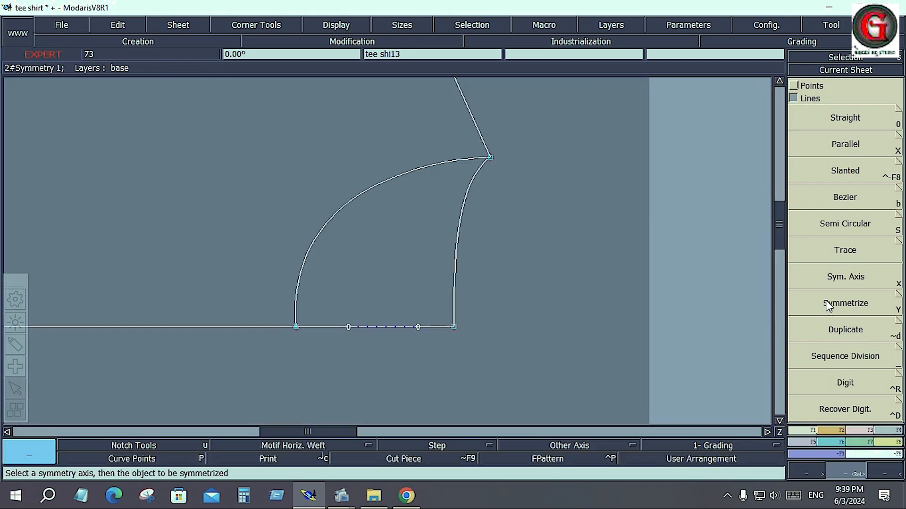
{"action": "left_click", "coordinate": [829, 306]}
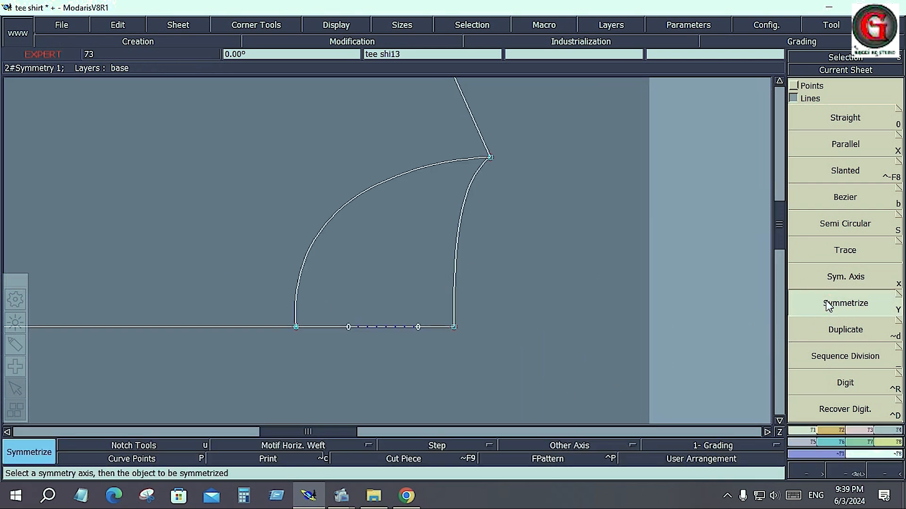
{"action": "left_click", "coordinate": [408, 172]}
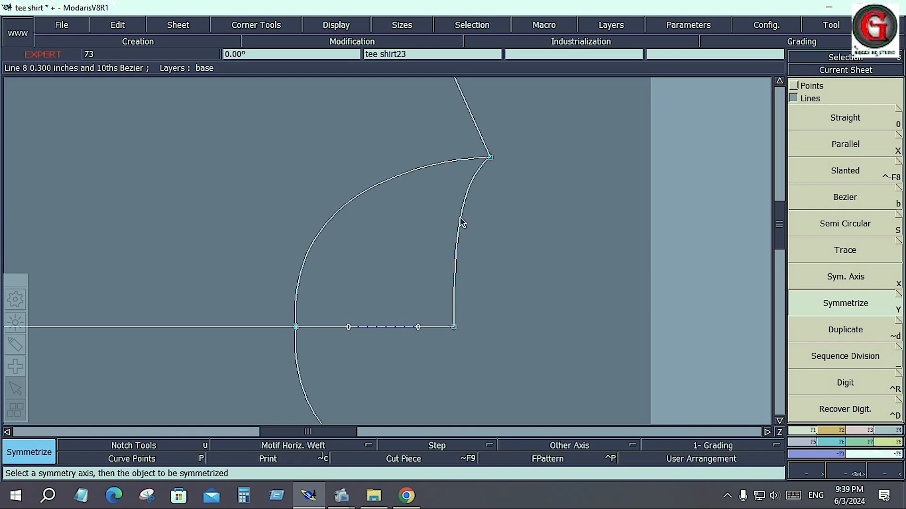
{"action": "left_click", "coordinate": [462, 221]}
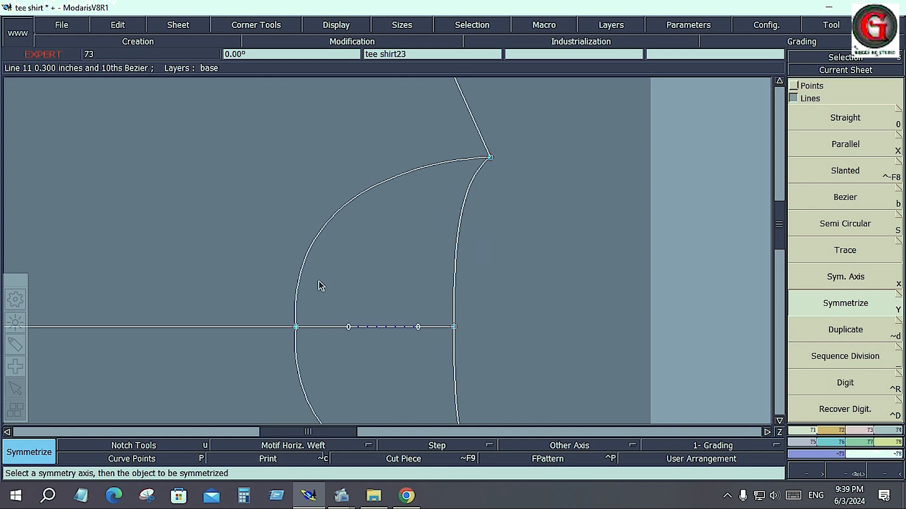
- Examine the joint of the deep neckline and its mirrored copy at the centre line, keeping Other Axis as axis type
{"action": "scroll", "coordinate": [282, 352], "scroll_direction": "down", "scroll_amount": 2}
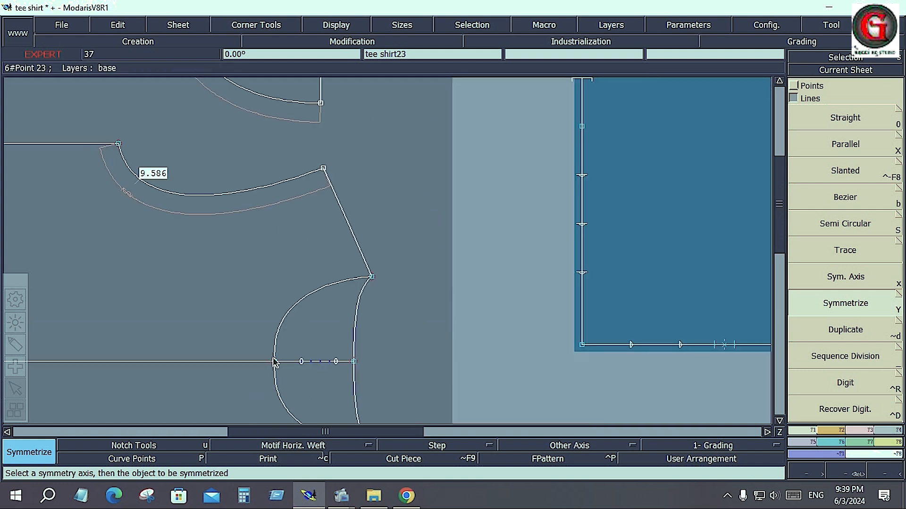
{"action": "scroll", "coordinate": [269, 370], "scroll_direction": "up", "scroll_amount": 2}
{"action": "scroll", "coordinate": [275, 362], "scroll_direction": "up", "scroll_amount": 3}
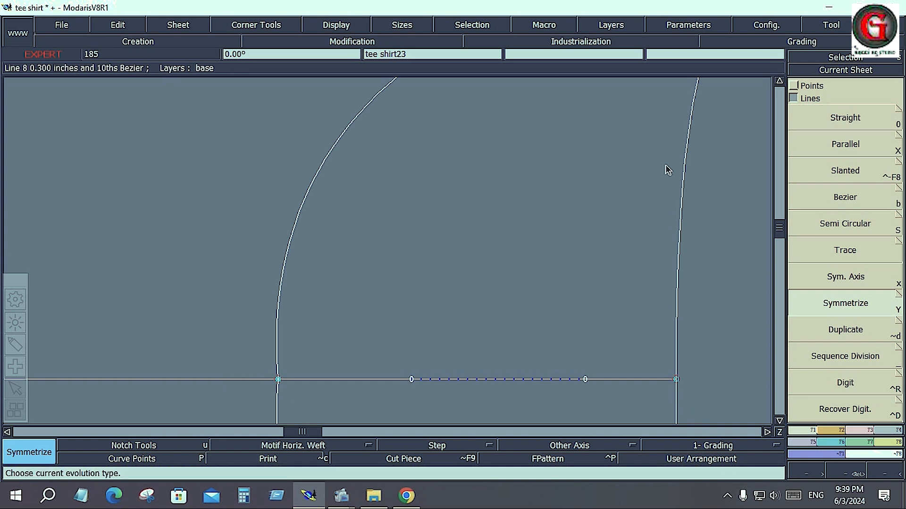
{"action": "scroll", "coordinate": [715, 400], "scroll_direction": "down", "scroll_amount": 5}
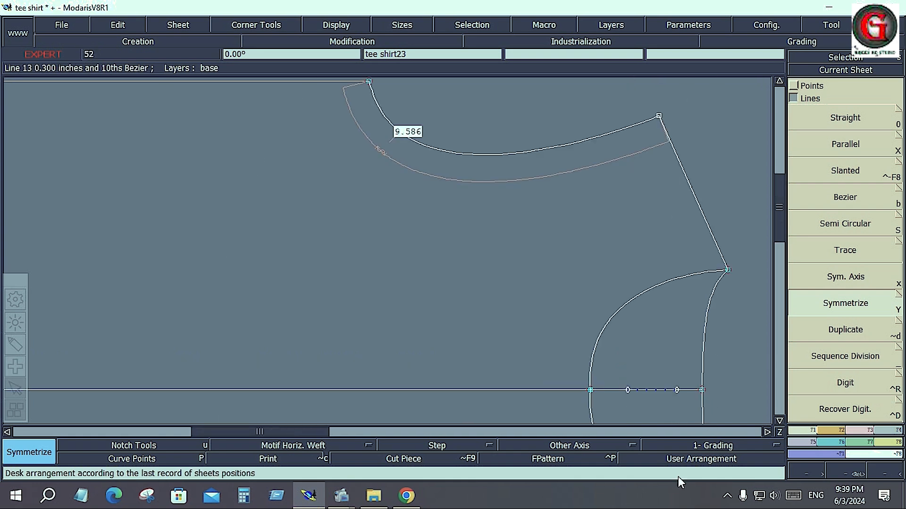
{"action": "scroll", "coordinate": [604, 375], "scroll_direction": "down", "scroll_amount": 3}
{"action": "left_click", "coordinate": [573, 445]}
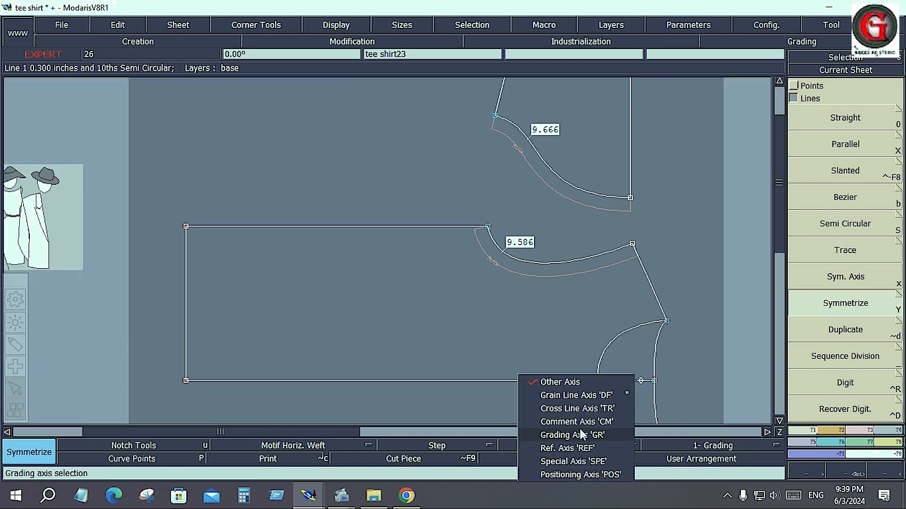
{"action": "left_click", "coordinate": [618, 381]}
{"action": "scroll", "coordinate": [627, 398], "scroll_direction": "up", "scroll_amount": 4}
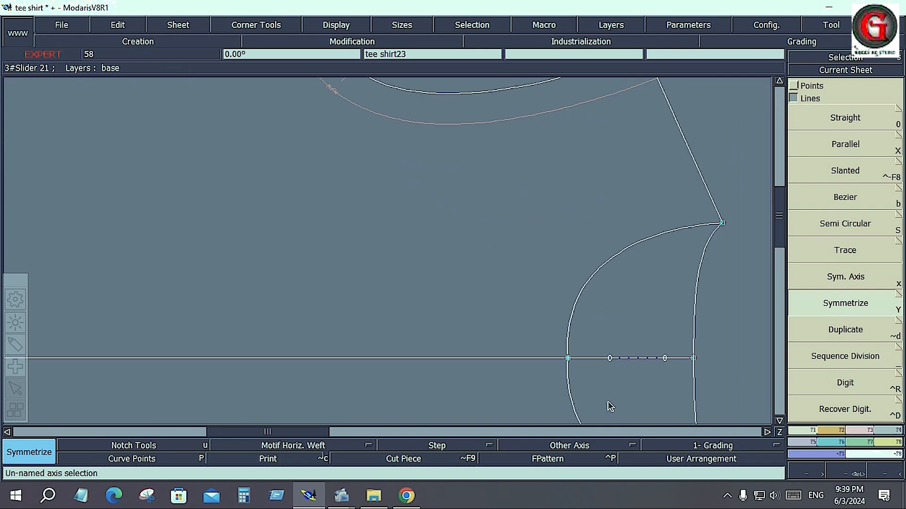
{"action": "scroll", "coordinate": [569, 406], "scroll_direction": "up", "scroll_amount": 5}
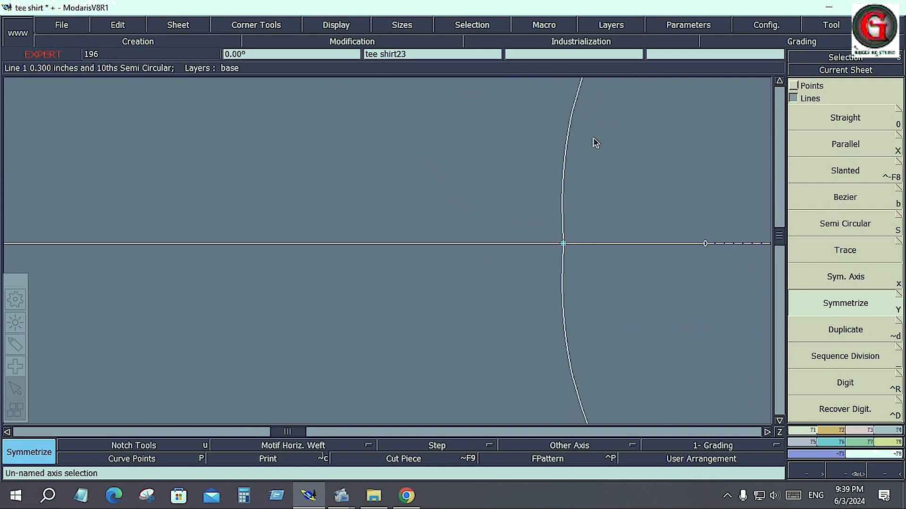
{"action": "scroll", "coordinate": [637, 154], "scroll_direction": "up", "scroll_amount": 3}
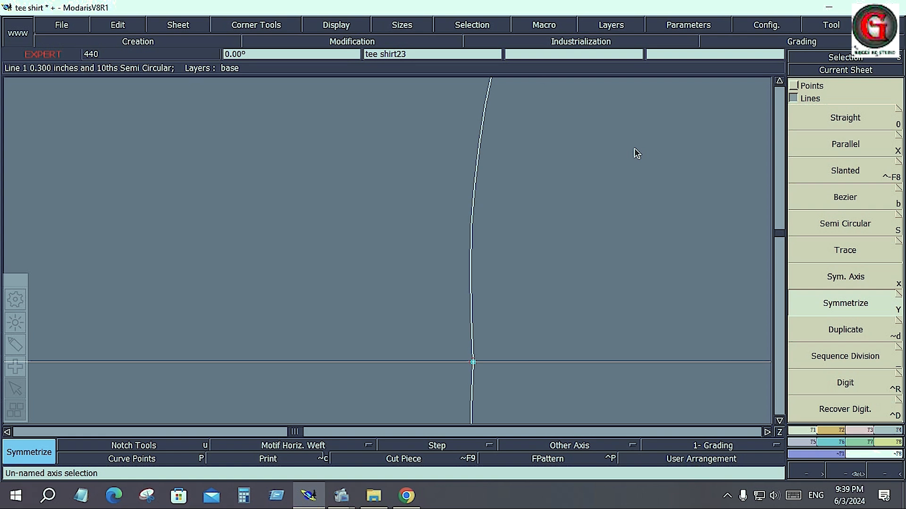
- Turn on the display of Curve Points and Handles for the neckline curves
{"action": "left_click", "coordinate": [121, 460]}
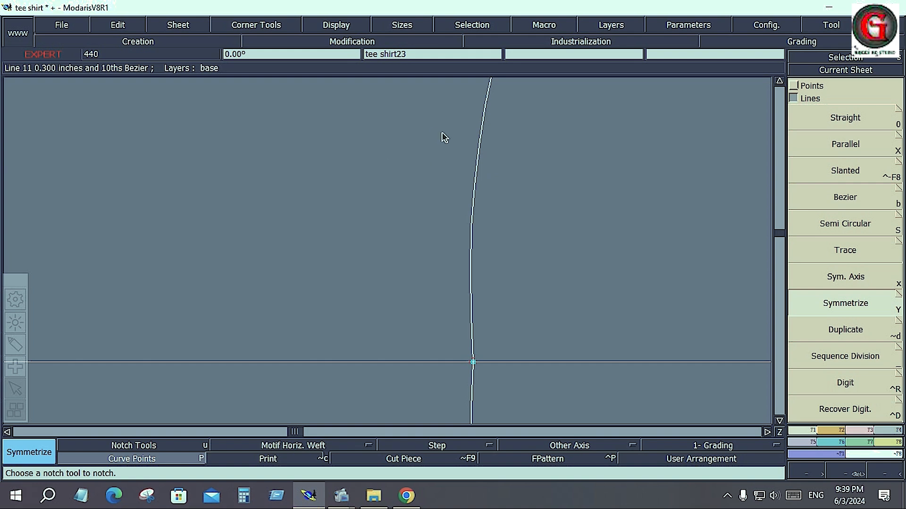
{"action": "key", "text": "Return"}
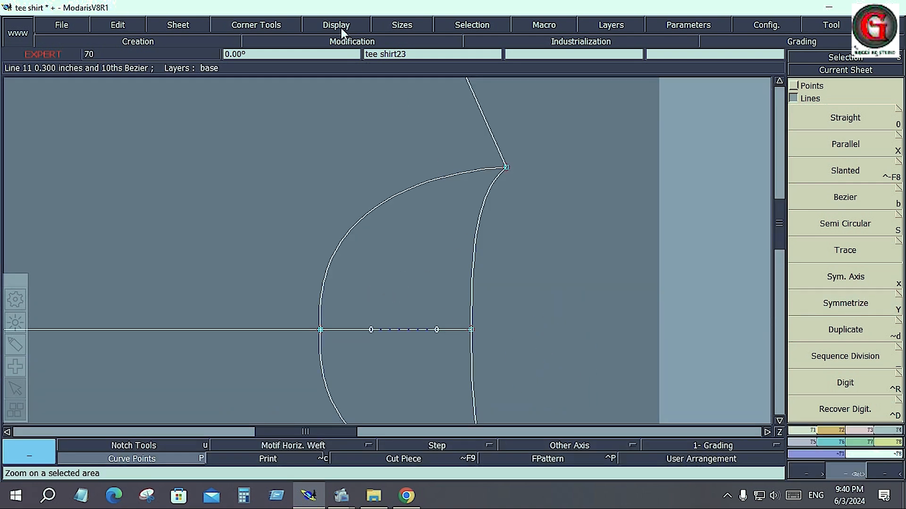
{"action": "left_click", "coordinate": [341, 28]}
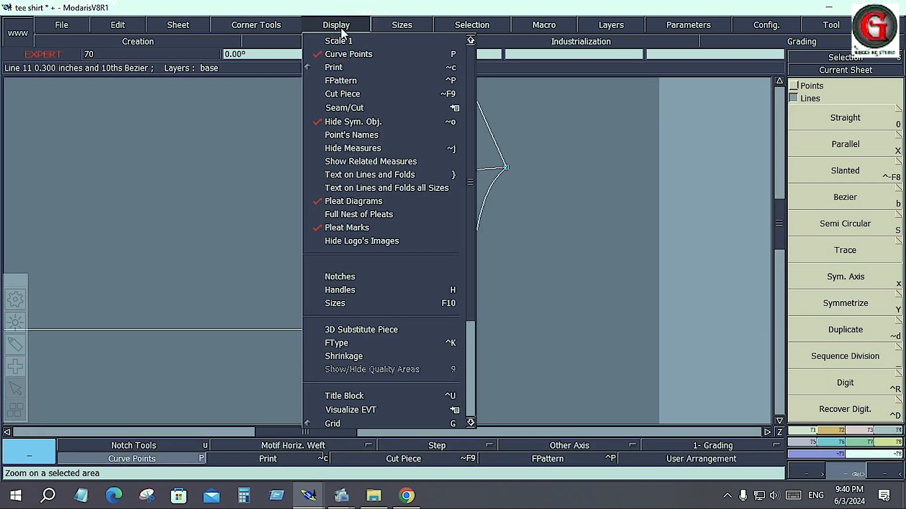
{"action": "left_click", "coordinate": [349, 290]}
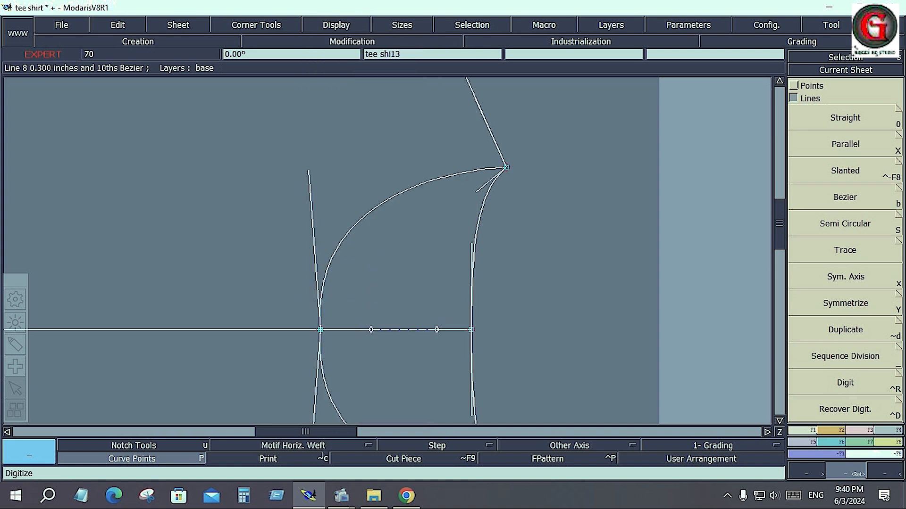
- Reshape the deep neckline curve by moving its centre-line handle perpendicular to the centre line
{"action": "left_click", "coordinate": [856, 430]}
{"action": "left_click", "coordinate": [845, 273]}
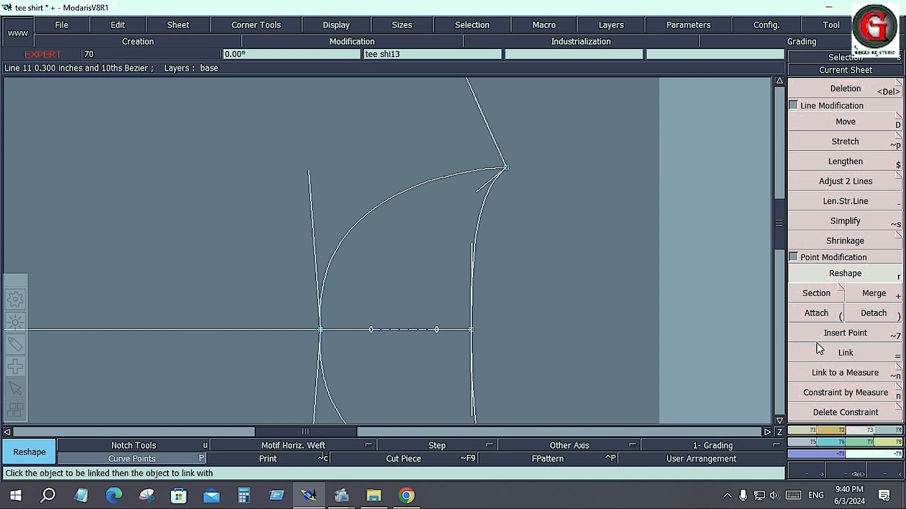
{"action": "left_click", "coordinate": [844, 274]}
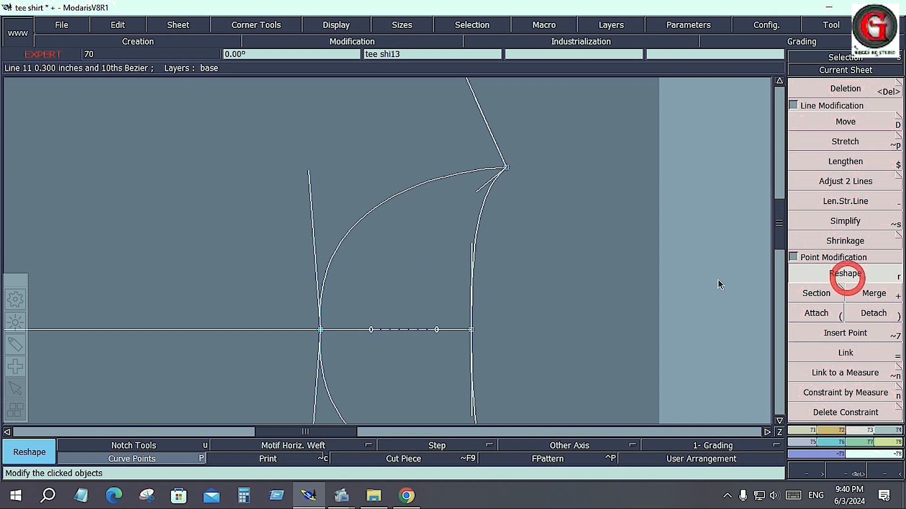
{"action": "left_click", "coordinate": [309, 174]}
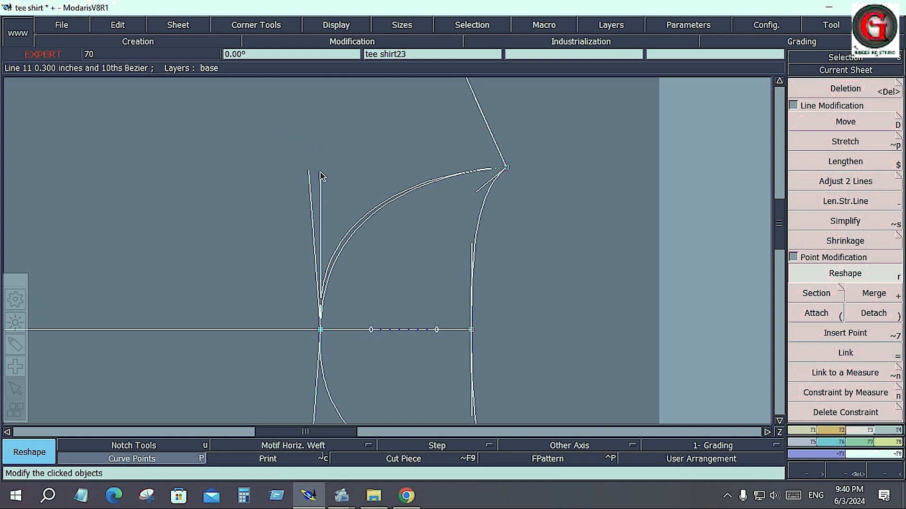
{"action": "left_click", "coordinate": [320, 173]}
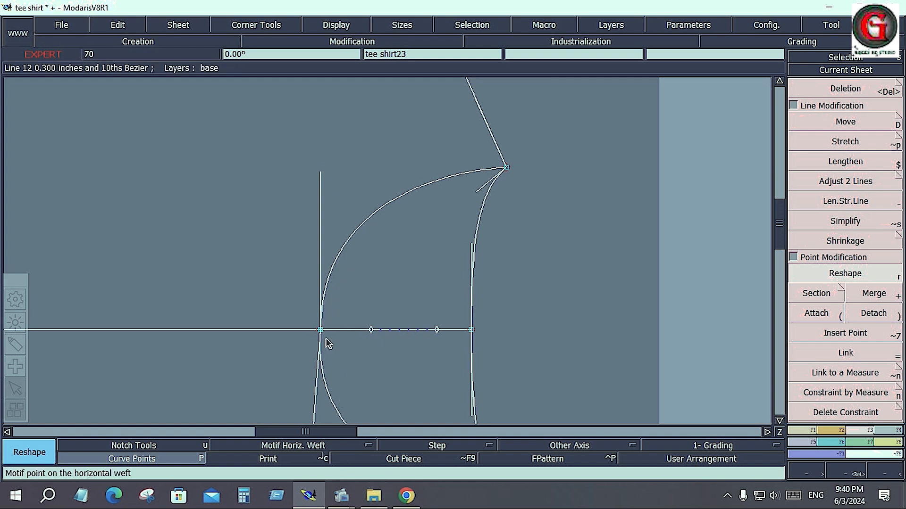
- Delete the old mirrored copy of the deep neckline and symmetrize the reshaped curve about the axis
{"action": "key", "text": "Delete"}
{"action": "left_click", "coordinate": [334, 412]}
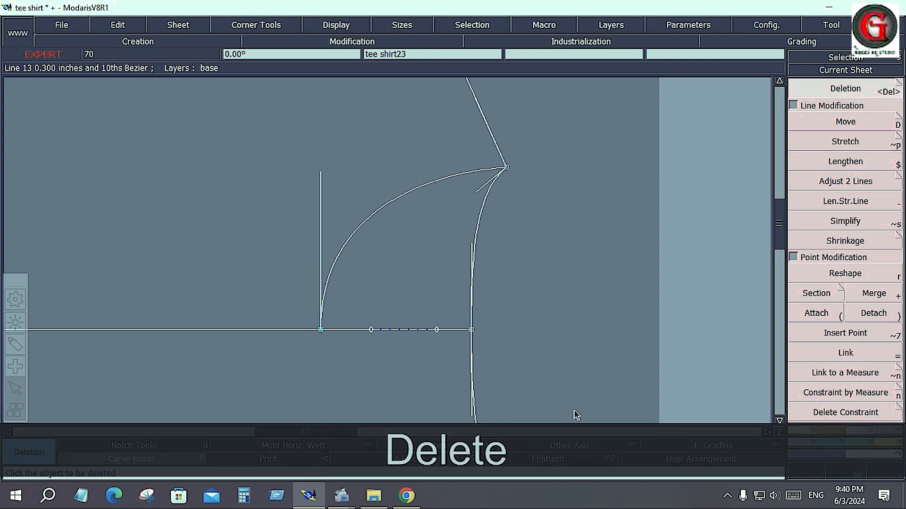
{"action": "left_click", "coordinate": [796, 429]}
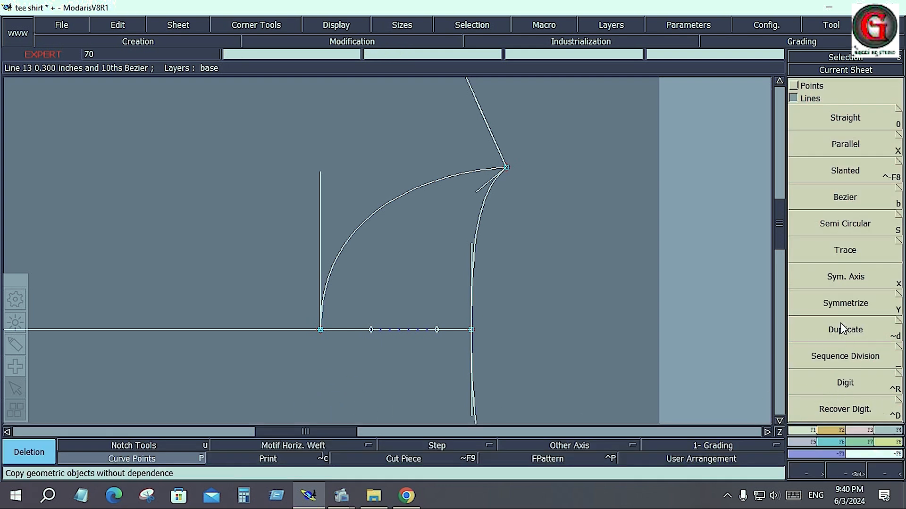
{"action": "left_click", "coordinate": [842, 306]}
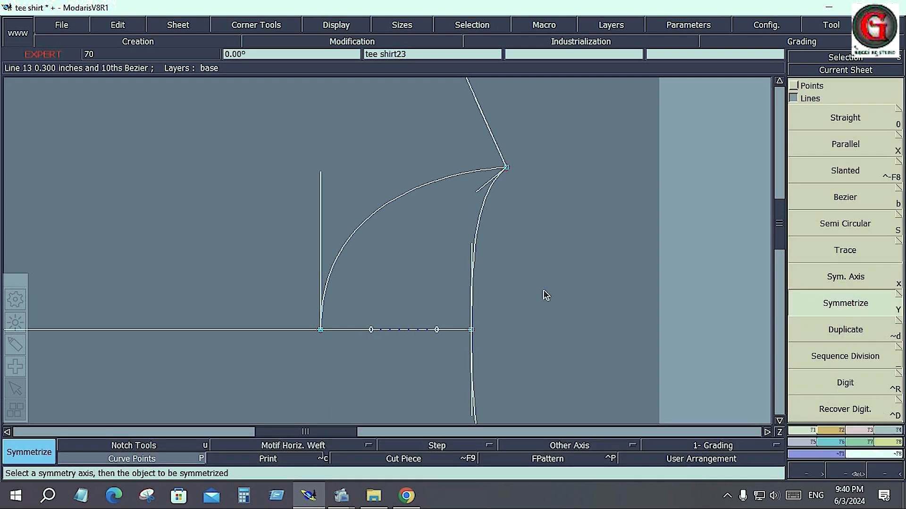
{"action": "left_click", "coordinate": [363, 225]}
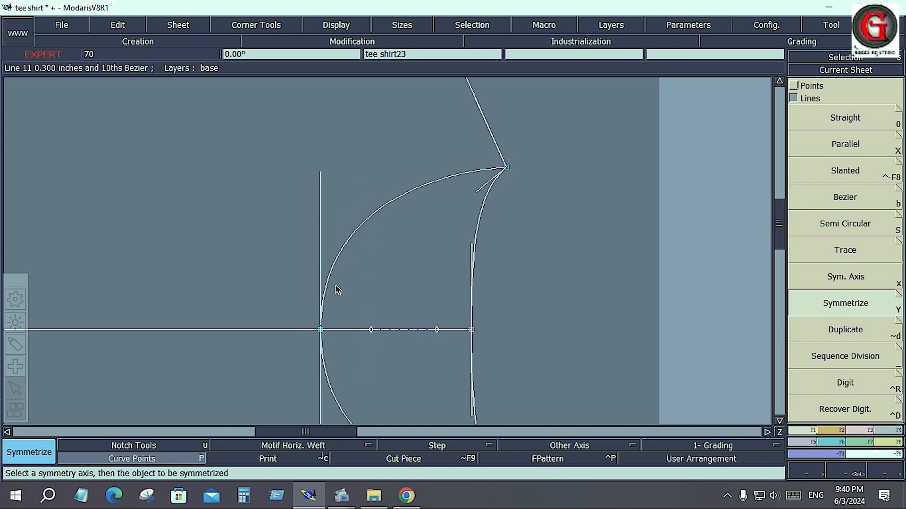
- Turn off the display of Handles and examine the joint of the mirrored deep neckline at the centre line
{"action": "scroll", "coordinate": [308, 400], "scroll_direction": "down", "scroll_amount": 4}
{"action": "scroll", "coordinate": [310, 390], "scroll_direction": "up", "scroll_amount": 3}
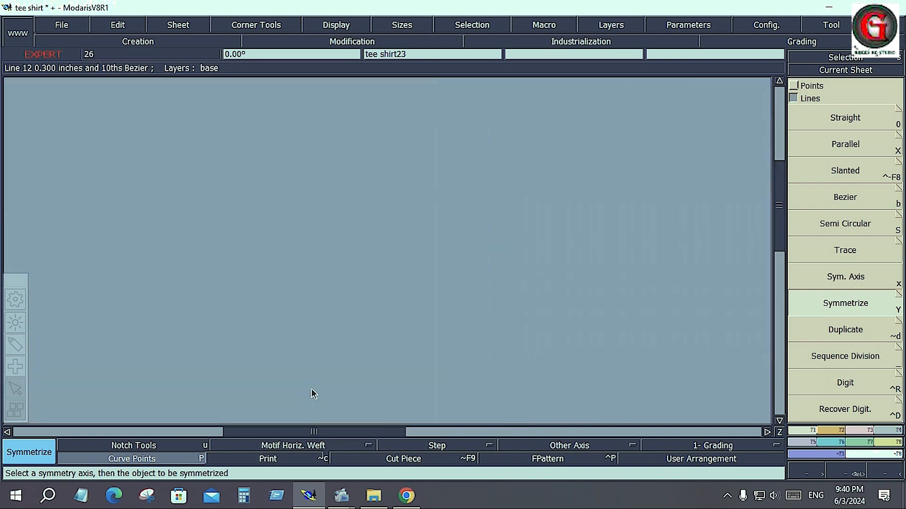
{"action": "scroll", "coordinate": [312, 393], "scroll_direction": "up", "scroll_amount": 3}
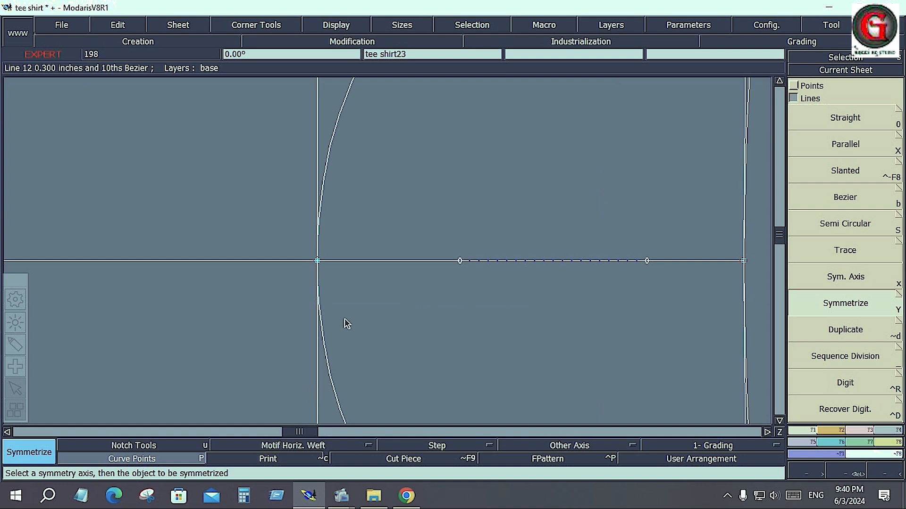
{"action": "left_click", "coordinate": [345, 22]}
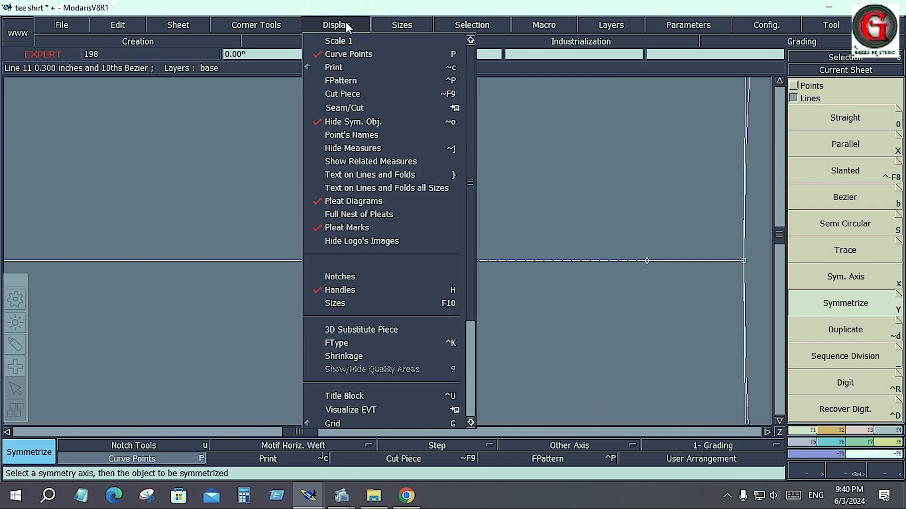
{"action": "left_click", "coordinate": [341, 289]}
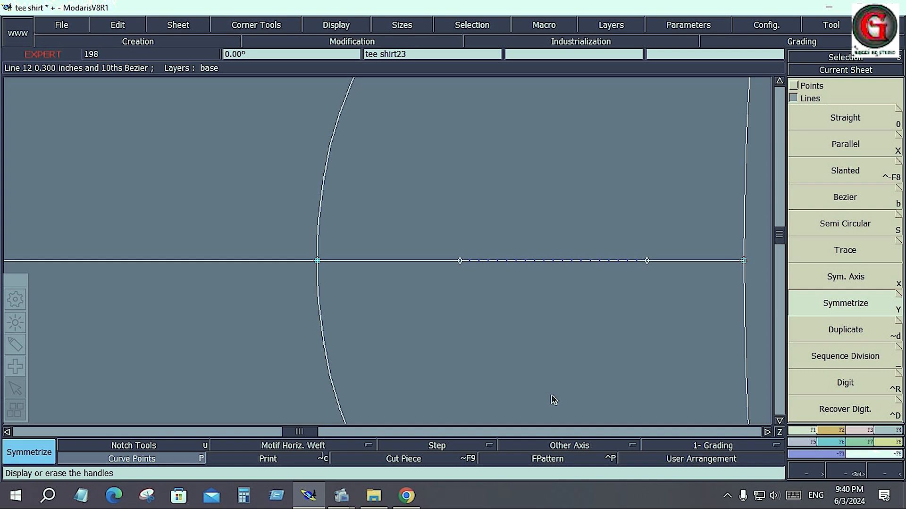
- Create a symmetry axis with two points on the front body's side line, close to the underarm point
{"action": "key", "text": "Home"}
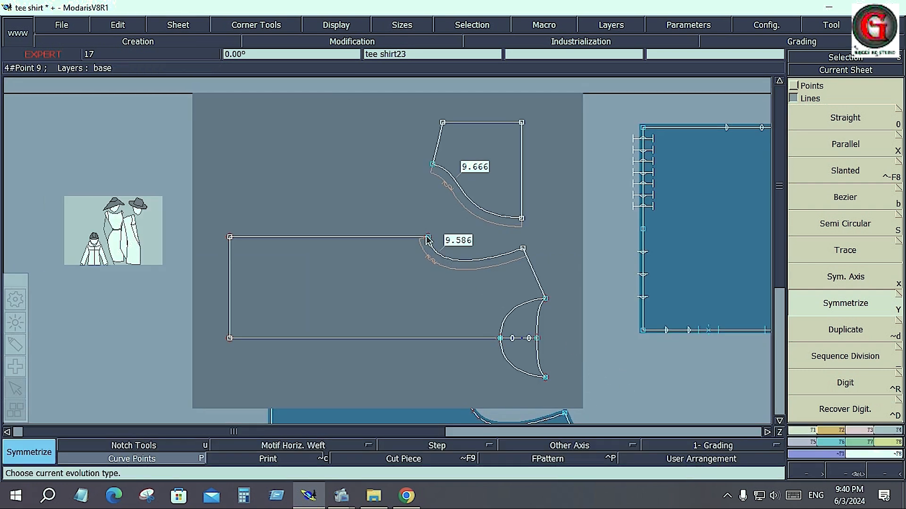
{"action": "key", "text": "Return"}
{"action": "left_click", "coordinate": [364, 204]}
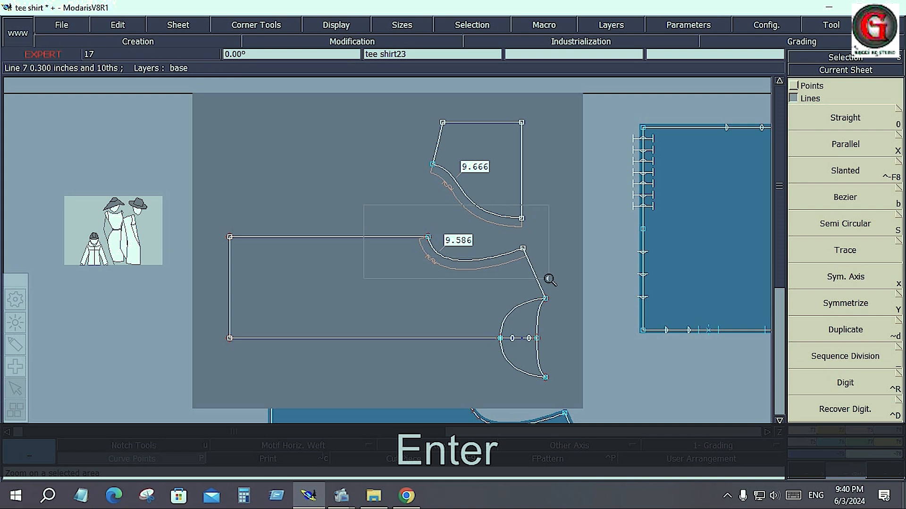
{"action": "left_click", "coordinate": [565, 285]}
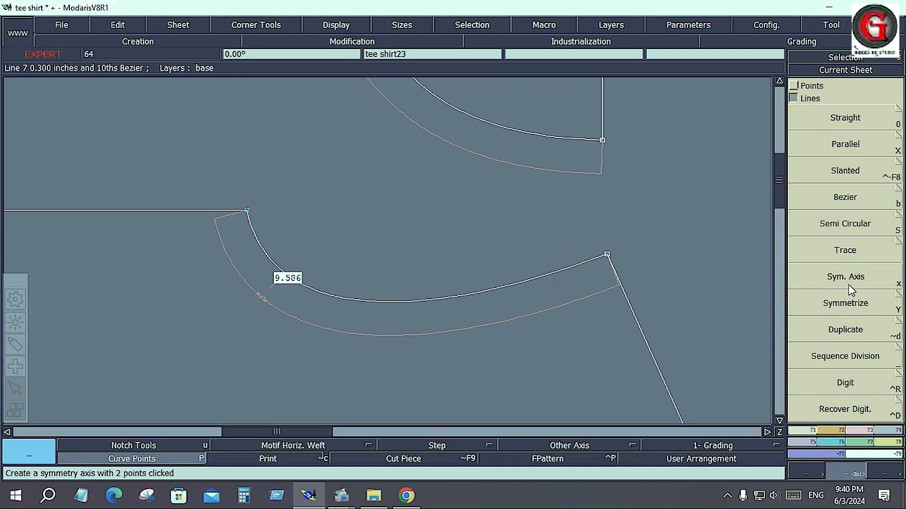
{"action": "left_click", "coordinate": [846, 278]}
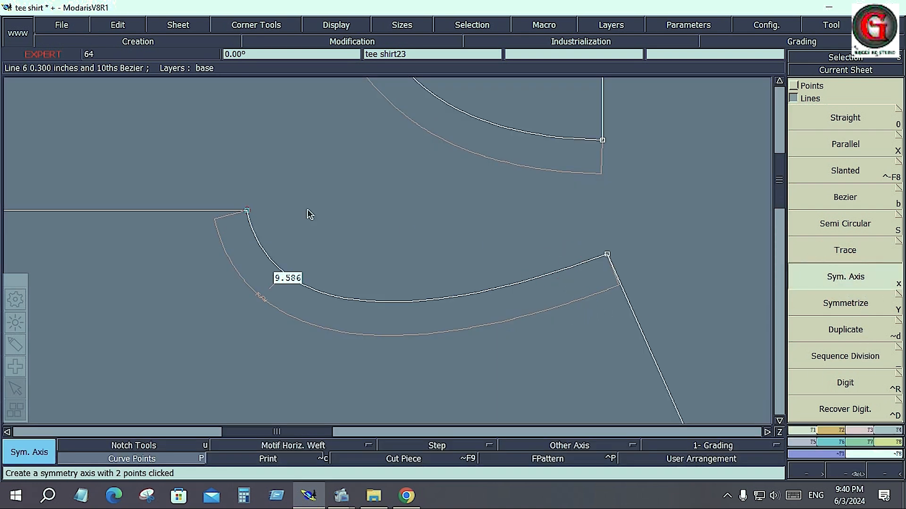
{"action": "left_click", "coordinate": [141, 211]}
{"action": "left_click", "coordinate": [201, 211]}
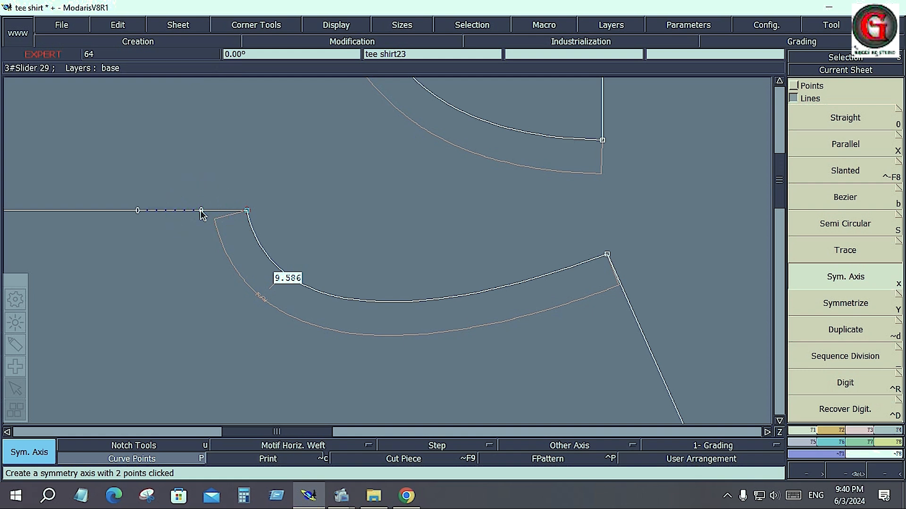
- Symmetrize the front armhole curve about the side line axis and turn on the display of Handles
{"action": "left_click", "coordinate": [843, 306]}
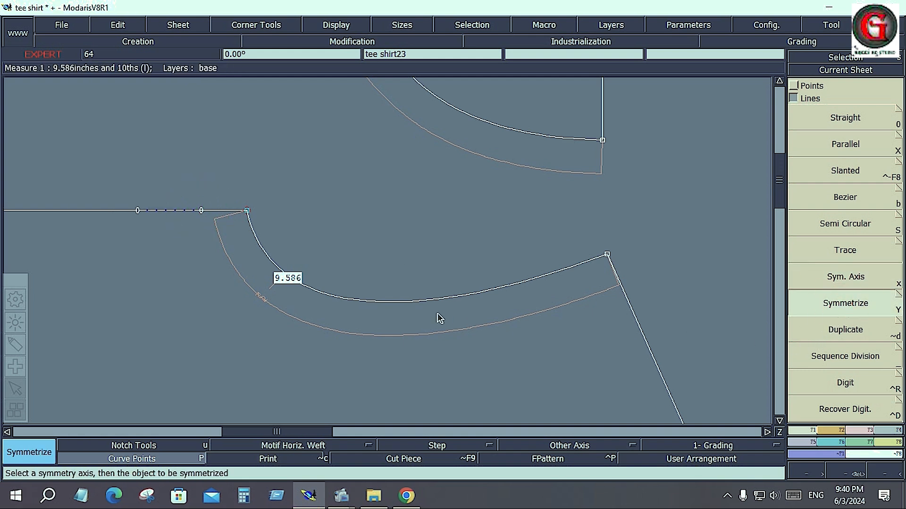
{"action": "left_click", "coordinate": [420, 306]}
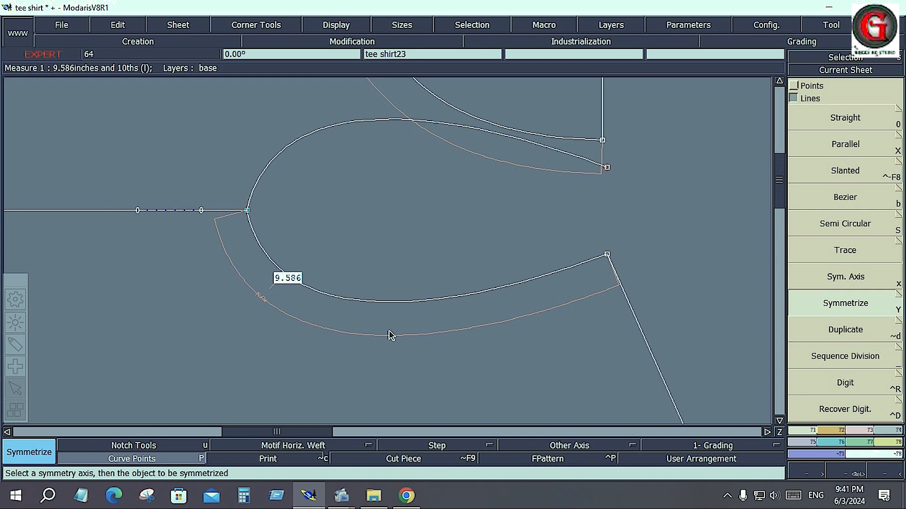
{"action": "left_click", "coordinate": [336, 25]}
{"action": "left_click", "coordinate": [556, 217]}
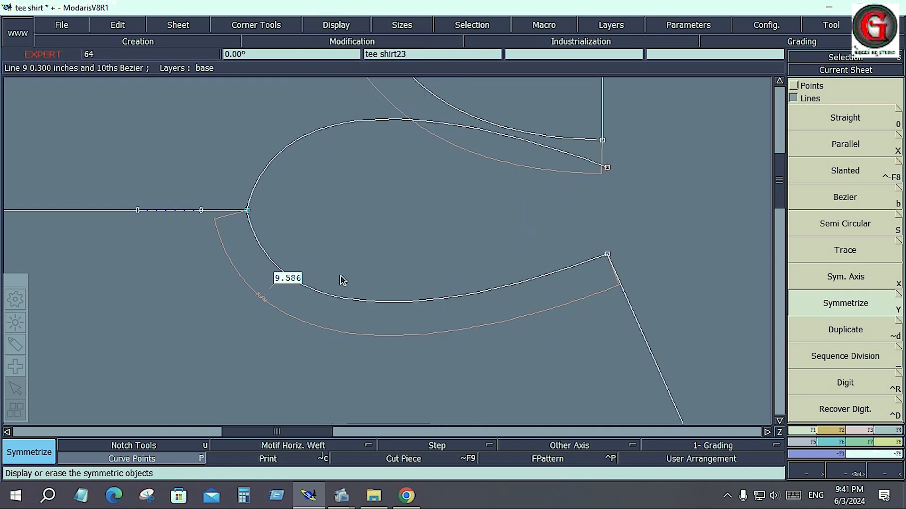
{"action": "left_click", "coordinate": [327, 28]}
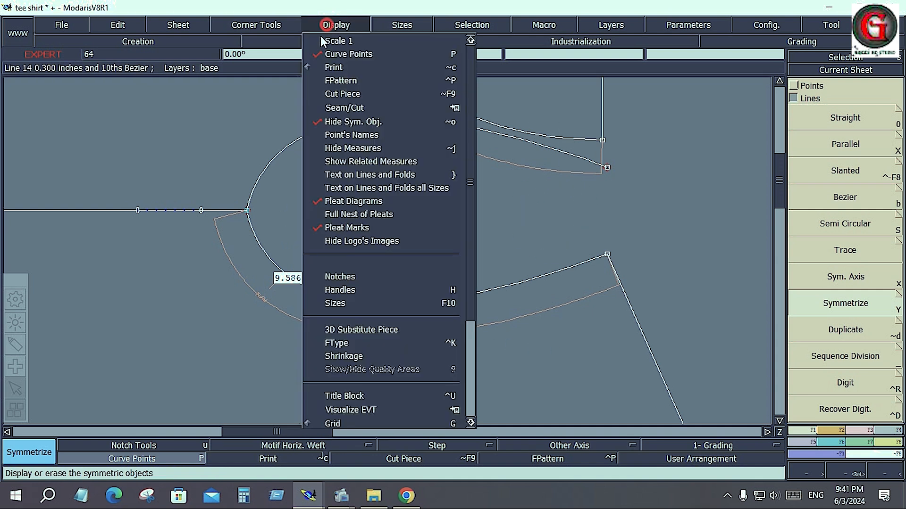
{"action": "left_click", "coordinate": [345, 290]}
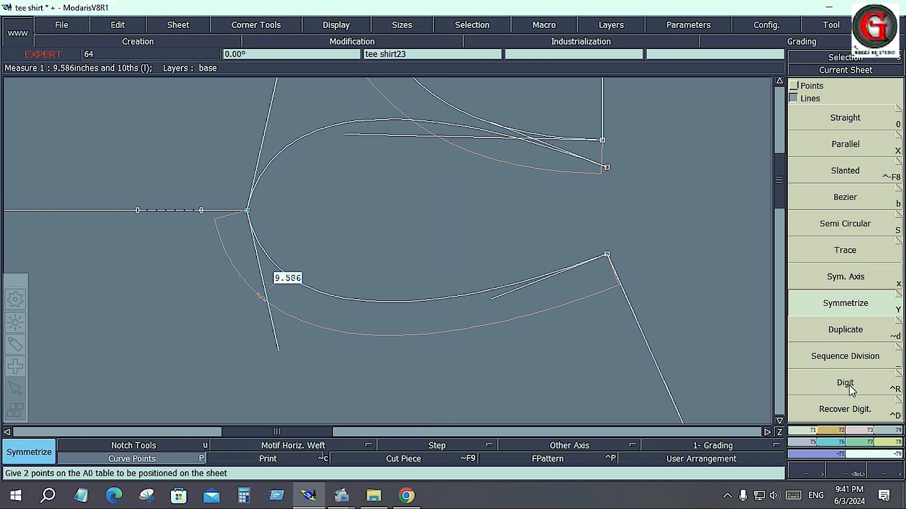
- Reshape the front armhole curve by moving its underarm handle closer to perpendicular to the side line
{"action": "left_click", "coordinate": [867, 431]}
{"action": "left_click", "coordinate": [828, 273]}
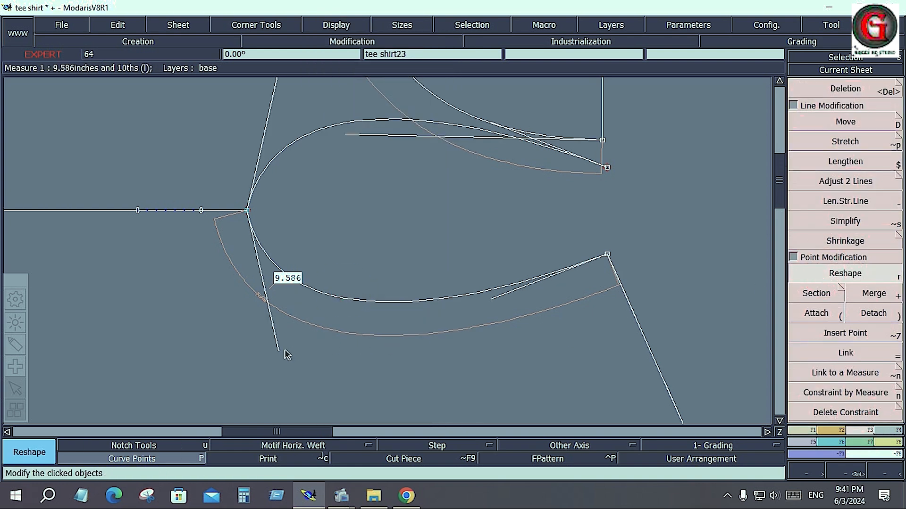
{"action": "left_click_drag", "start_coordinate": [279, 350], "coordinate": [261, 362]}
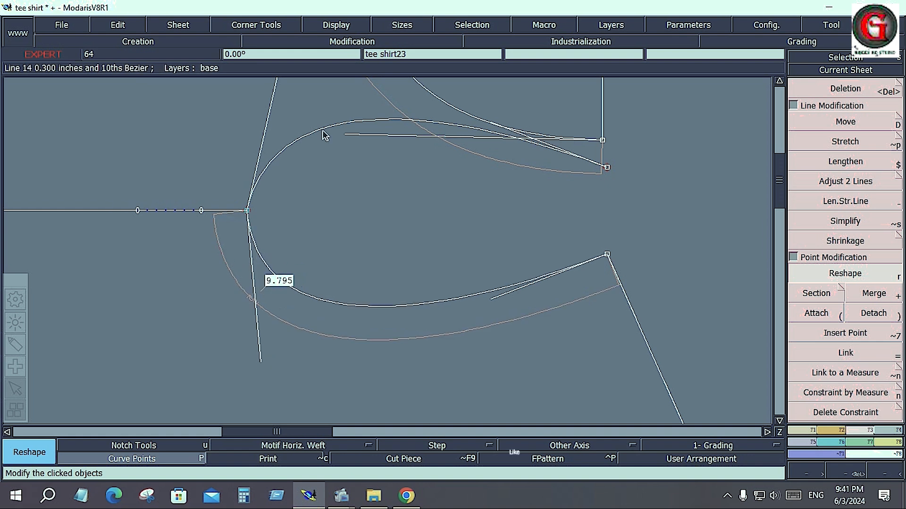
- Delete the old mirrored copy of the front armhole and symmetrize the reshaped curve about the side line axis
{"action": "key", "text": "Delete"}
{"action": "left_click", "coordinate": [321, 129]}
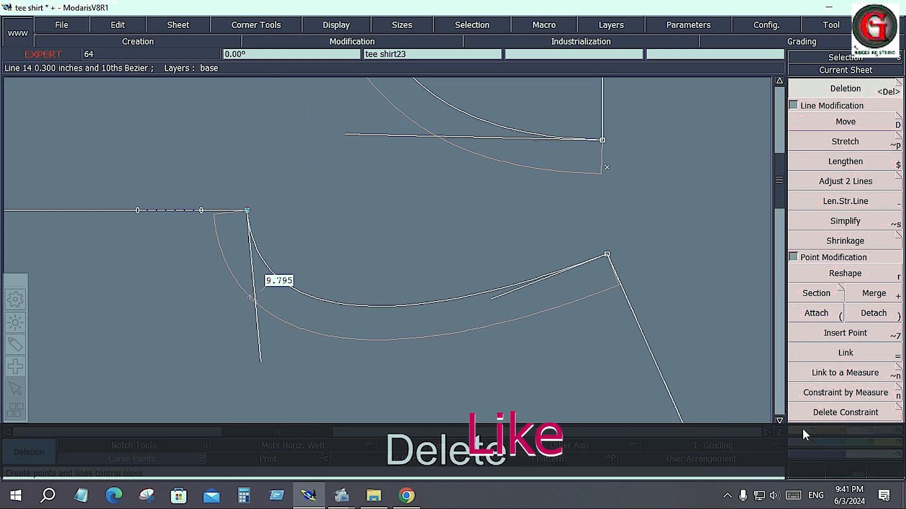
{"action": "left_click", "coordinate": [802, 430]}
{"action": "left_click", "coordinate": [834, 305]}
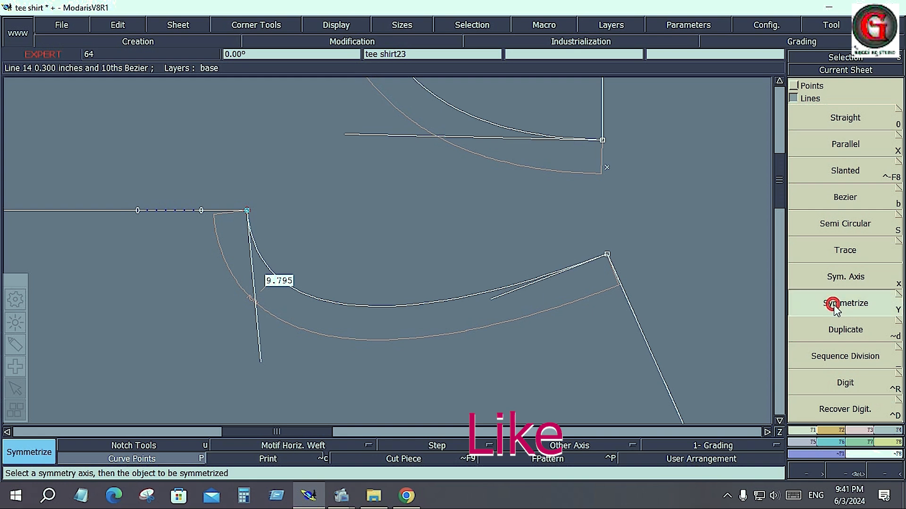
{"action": "left_click", "coordinate": [262, 262]}
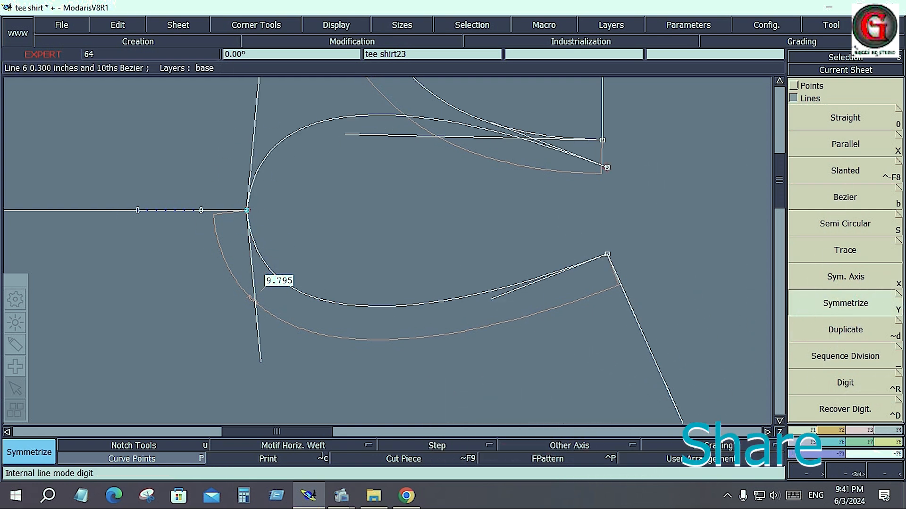
- Create a symmetry axis with two points on the shoulder line and symmetrize the front armhole curve about it
{"action": "left_click", "coordinate": [898, 272]}
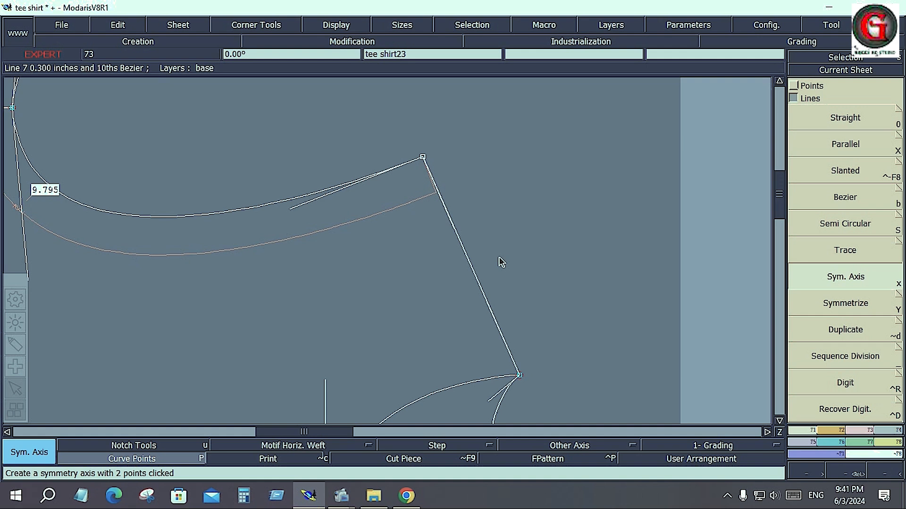
{"action": "left_click", "coordinate": [447, 213]}
{"action": "left_click", "coordinate": [492, 311]}
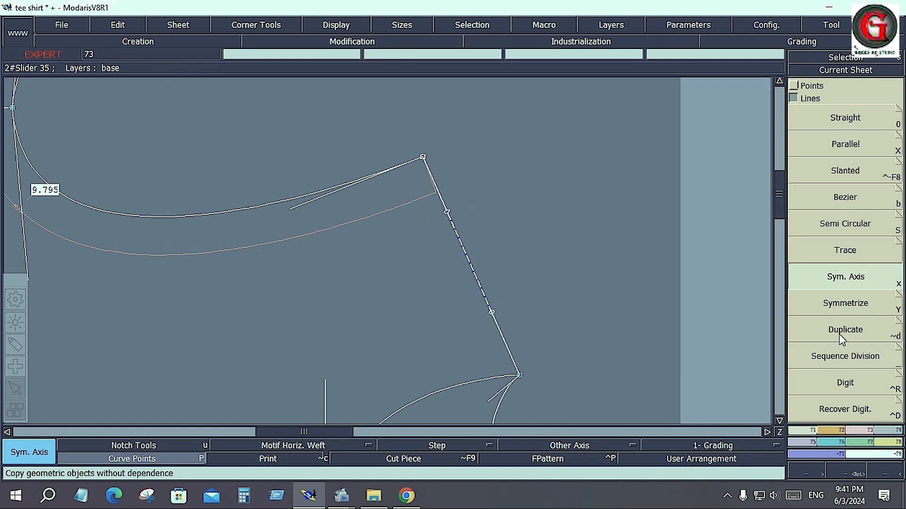
{"action": "left_click", "coordinate": [844, 304]}
{"action": "left_click", "coordinate": [273, 204]}
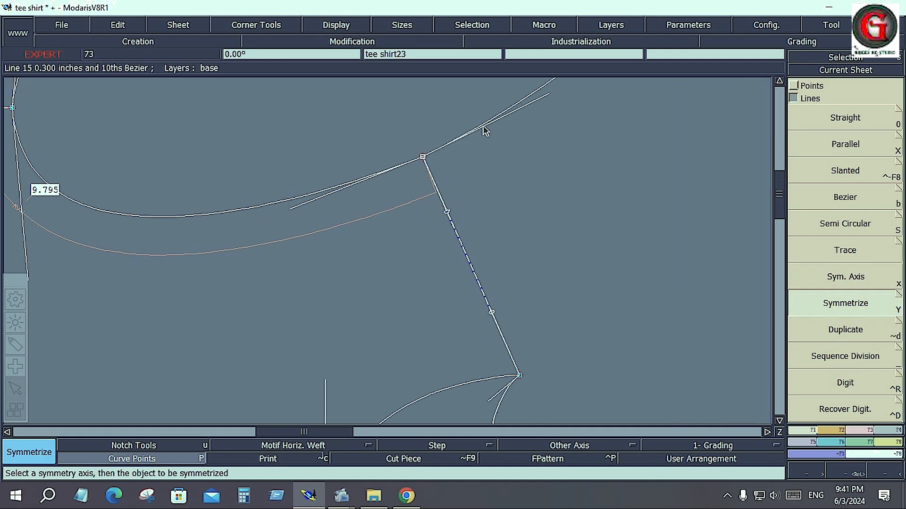
{"action": "key", "text": "j"}
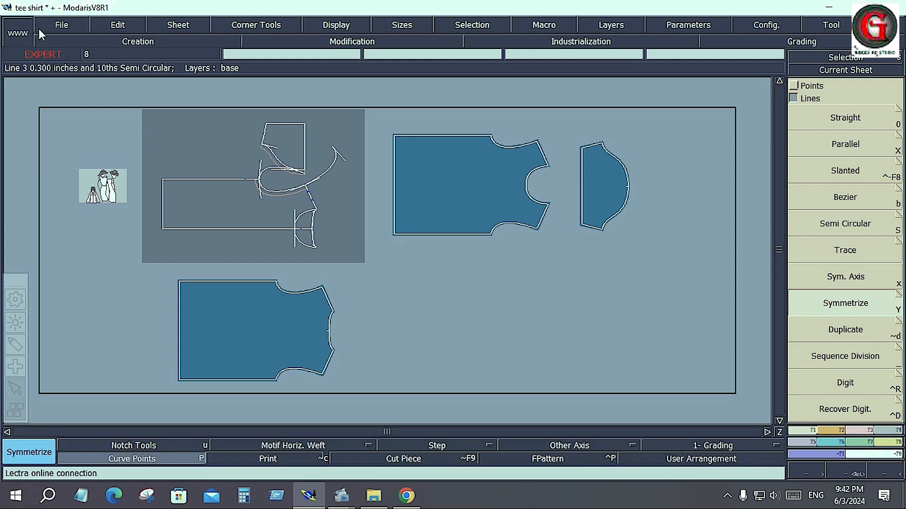
- Save the tee shirt model over the existing file
{"action": "left_click", "coordinate": [49, 22]}
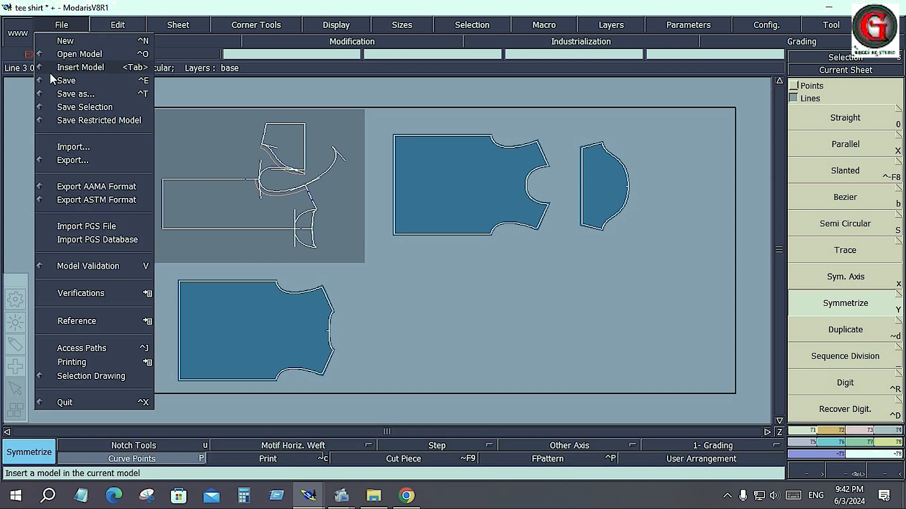
{"action": "left_click", "coordinate": [75, 81]}
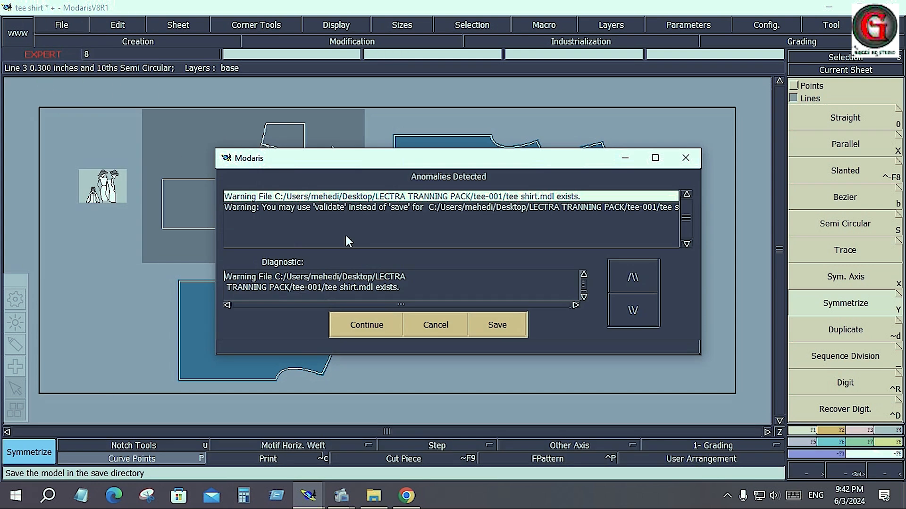
{"action": "left_click", "coordinate": [373, 325]}
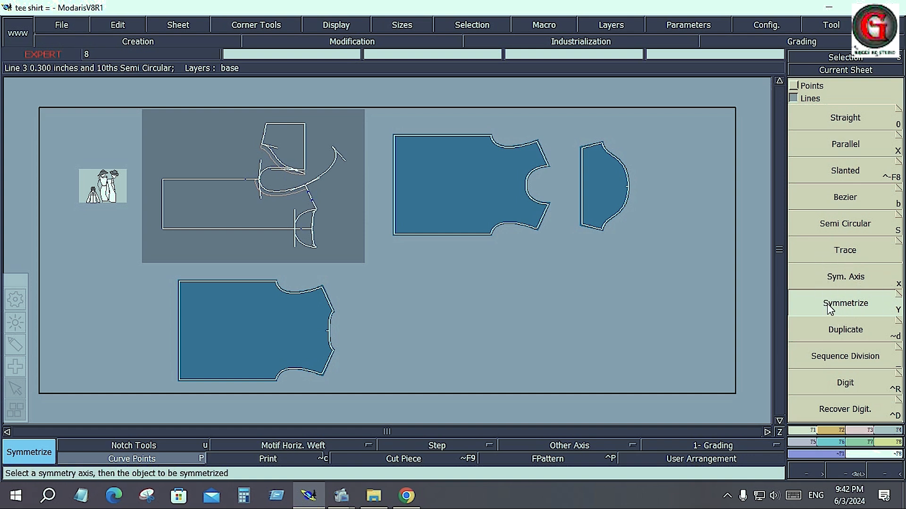
- Undo the last symmetrize and turn on Curve with Constraint in the Parall./Sym./Slanted options
{"action": "key", "text": "ctrl+z"}
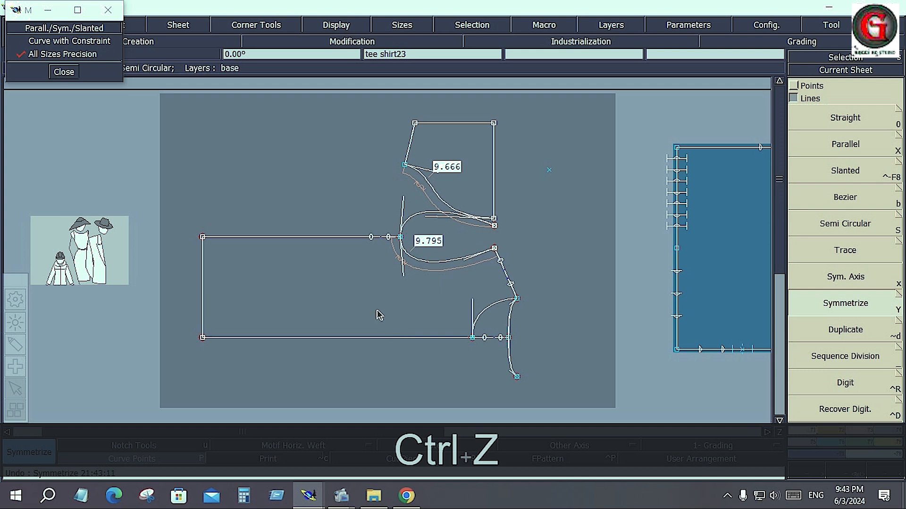
{"action": "left_click", "coordinate": [28, 42]}
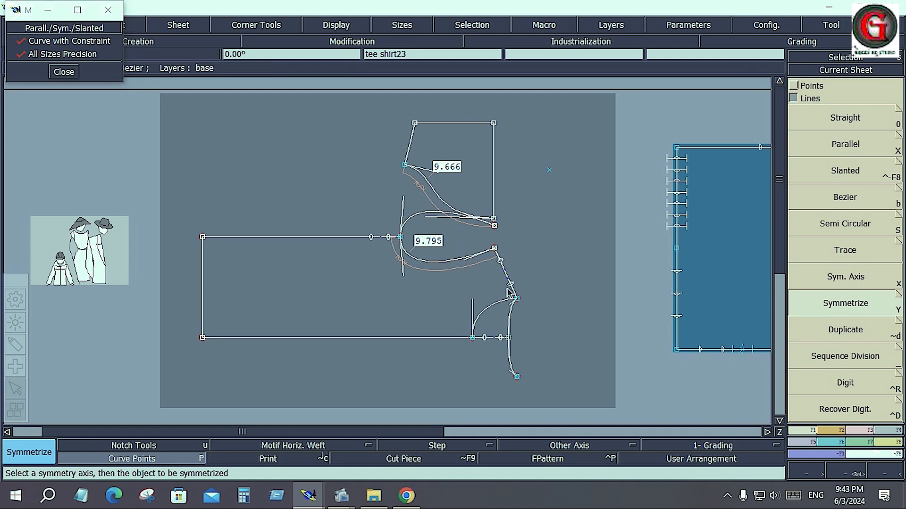
{"action": "left_click", "coordinate": [509, 324]}
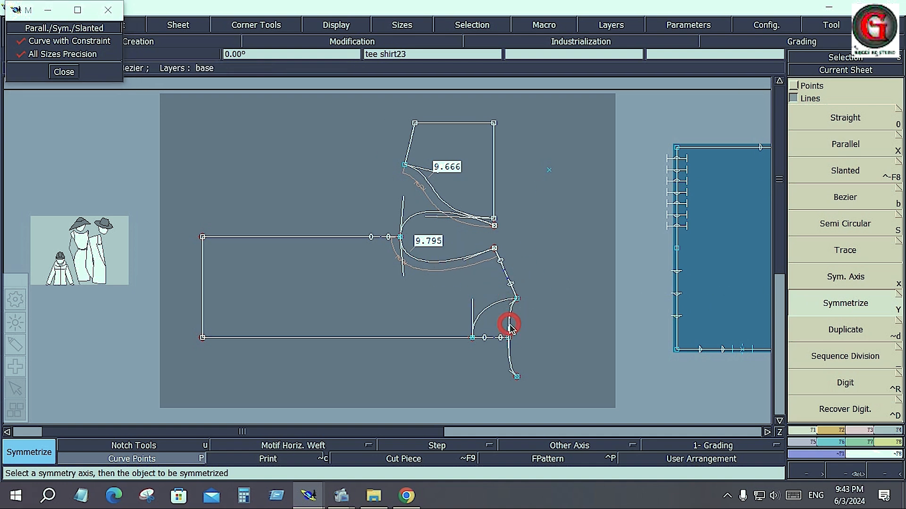
{"action": "left_click", "coordinate": [510, 350]}
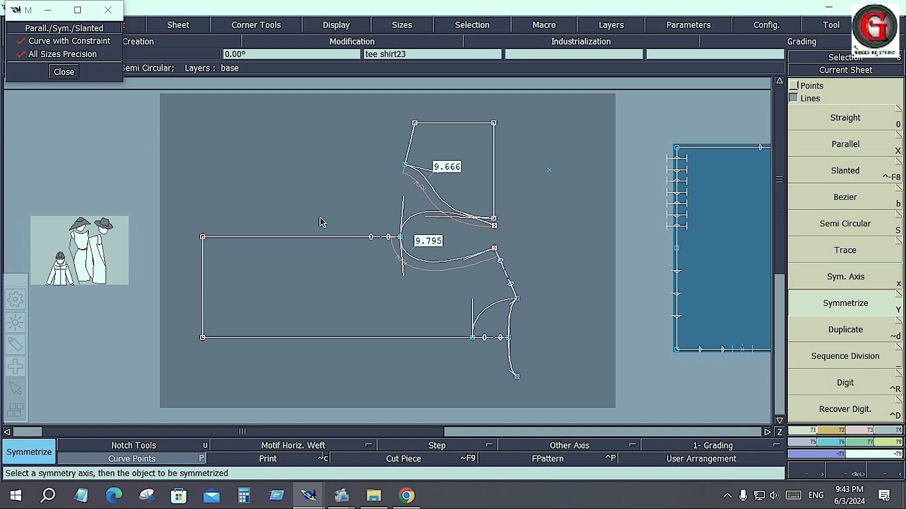
{"action": "left_click", "coordinate": [464, 219]}
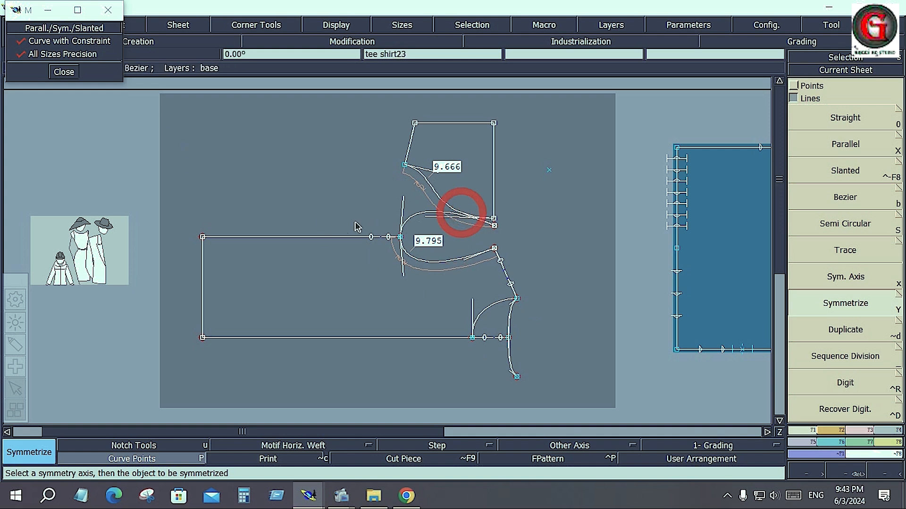
- Turn off Curve with Constraint and symmetrize the front armhole curve about the shoulder line axis
{"action": "left_click", "coordinate": [21, 44]}
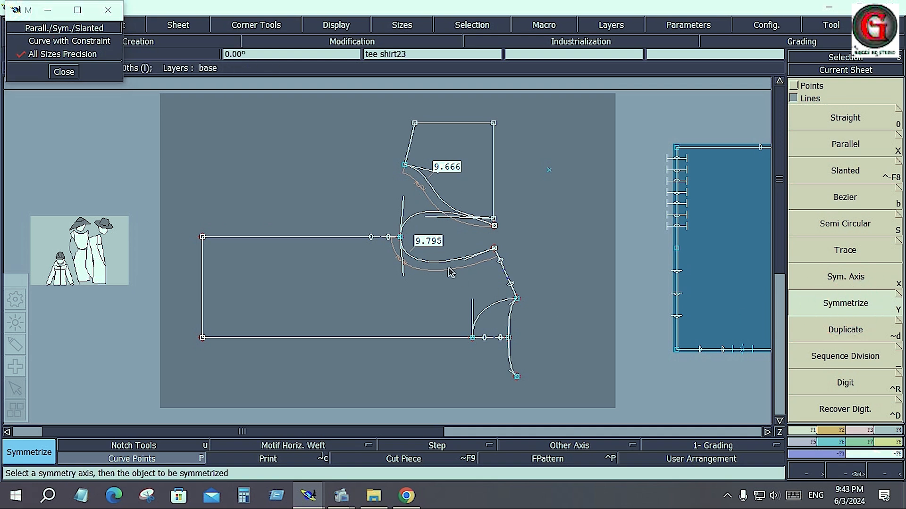
{"action": "left_click", "coordinate": [470, 260]}
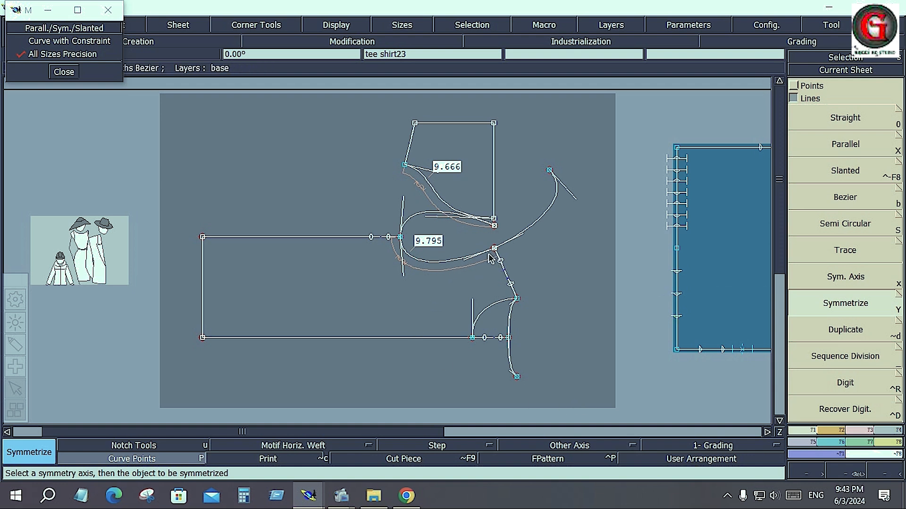
{"action": "left_click", "coordinate": [522, 293]}
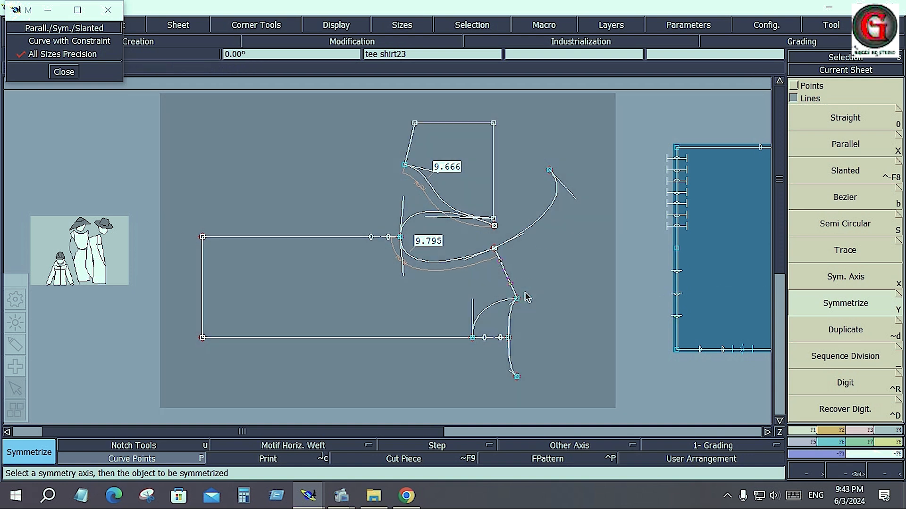
{"action": "left_click", "coordinate": [851, 309]}
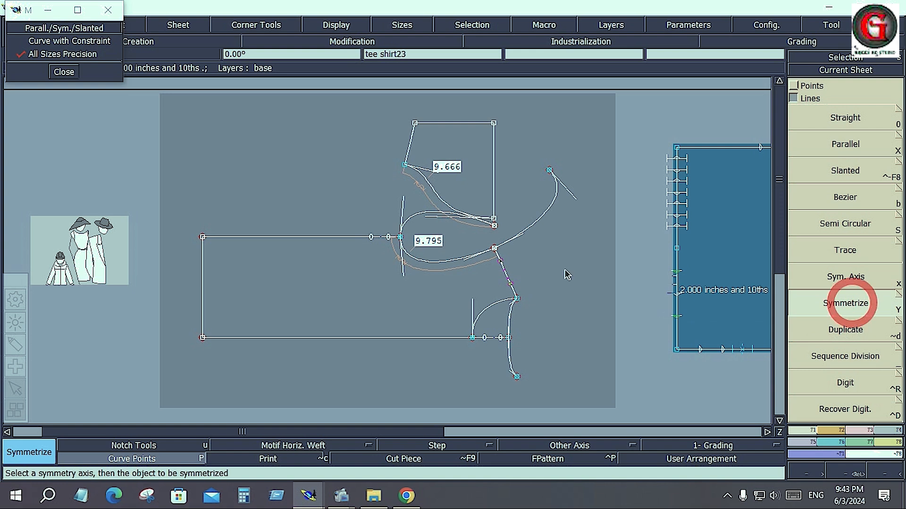
- Symmetrize the front neckline curve about the shoulder line axis
{"action": "left_click", "coordinate": [450, 263]}
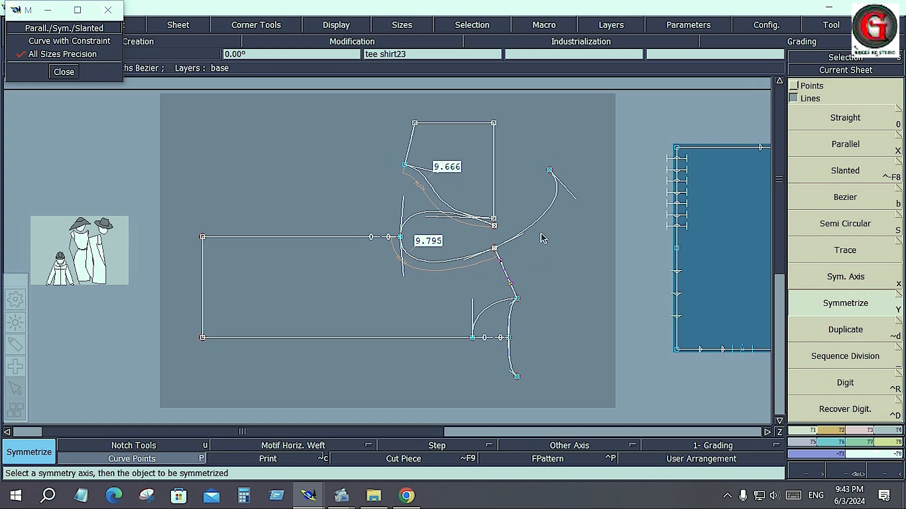
{"action": "left_click", "coordinate": [480, 316]}
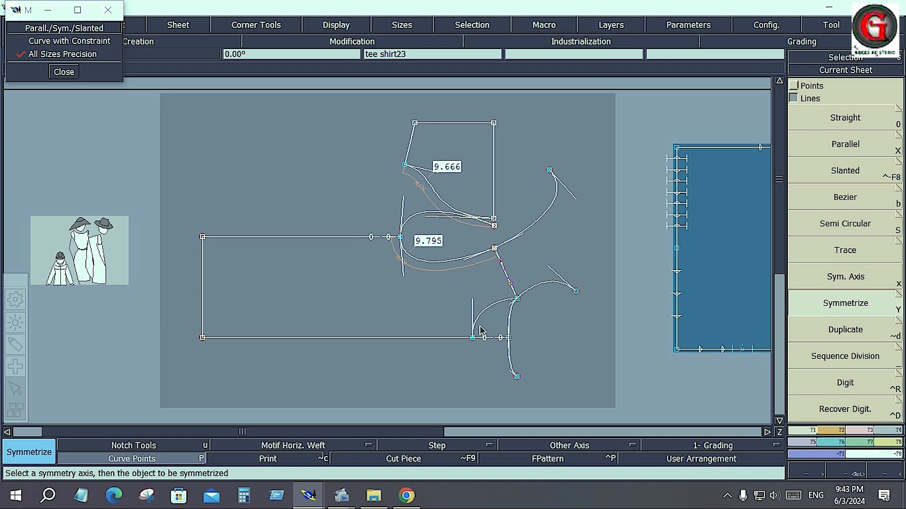
{"action": "left_click", "coordinate": [503, 340]}
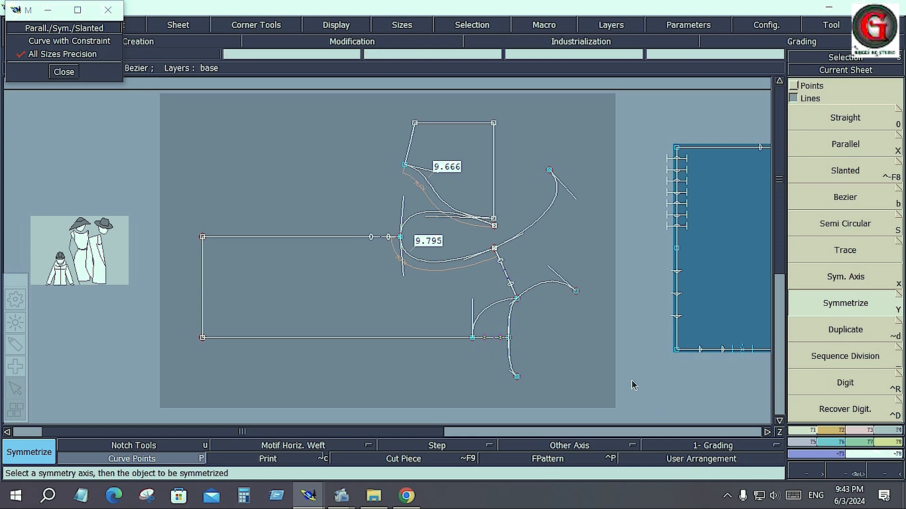
{"action": "left_click", "coordinate": [512, 285]}
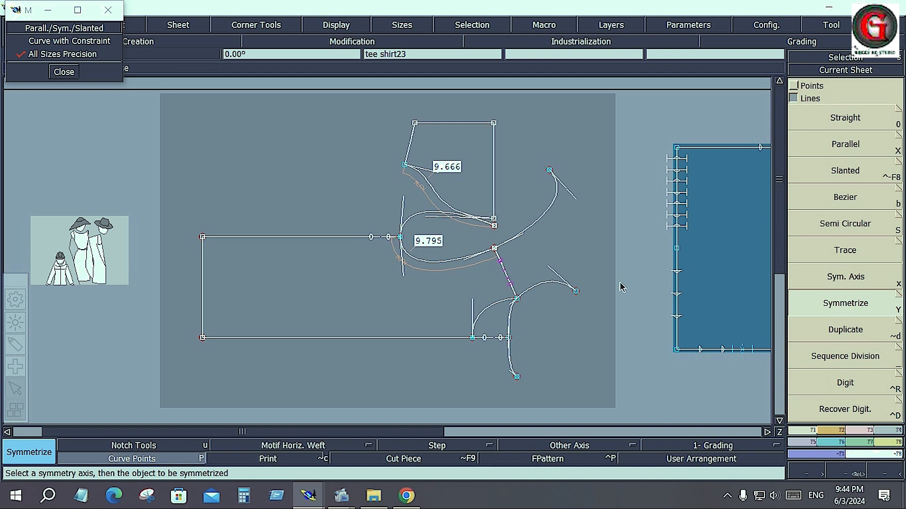
{"action": "left_click", "coordinate": [531, 221]}
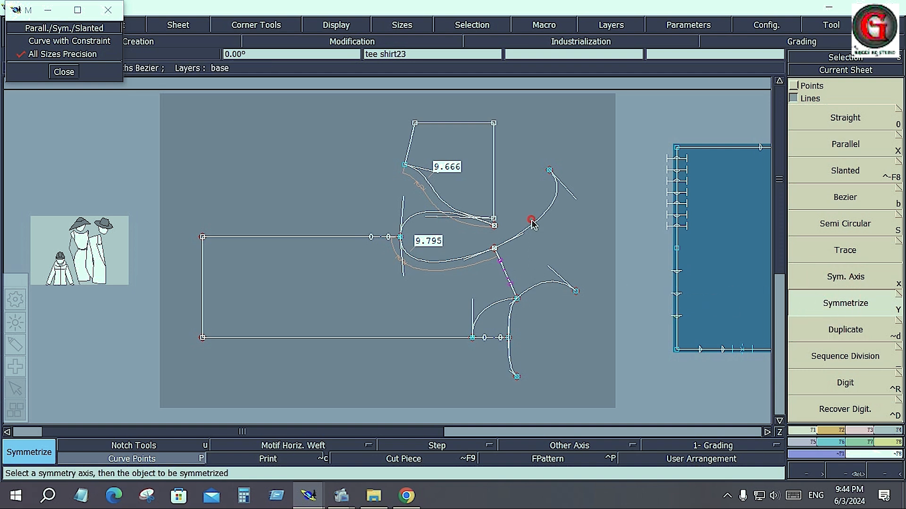
{"action": "left_click", "coordinate": [439, 263]}
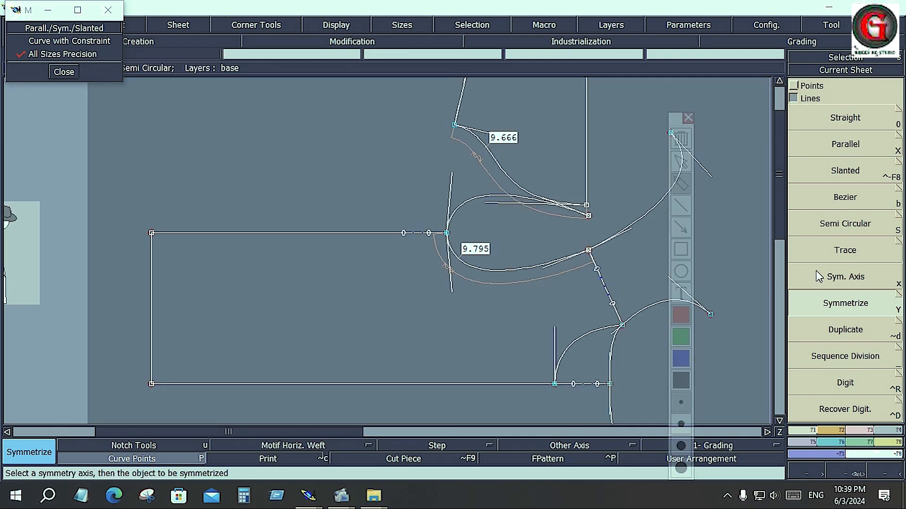
{"action": "mouse_move", "coordinate": [816, 270]}
{"action": "left_mouse_down"}
{"action": "mouse_move", "coordinate": [869, 278]}
{"action": "mouse_move", "coordinate": [833, 289]}
{"action": "mouse_move", "coordinate": [818, 274]}
{"action": "mouse_move", "coordinate": [823, 267]}
{"action": "left_mouse_up"}
{"action": "mouse_move", "coordinate": [826, 307]}
{"action": "left_mouse_down"}
{"action": "mouse_move", "coordinate": [842, 293]}
{"action": "mouse_move", "coordinate": [875, 306]}
{"action": "mouse_move", "coordinate": [832, 324]}
{"action": "mouse_move", "coordinate": [821, 304]}
{"action": "left_mouse_up"}
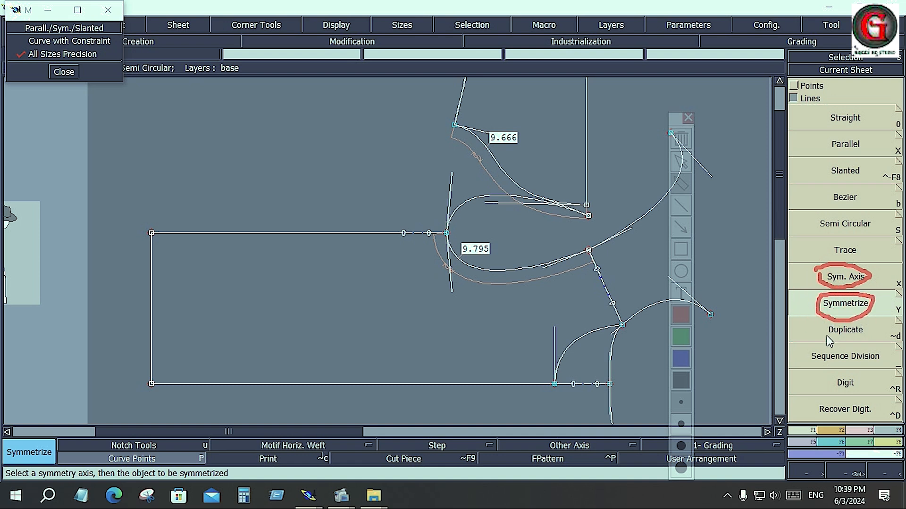
{"action": "mouse_move", "coordinate": [827, 335]}
{"action": "left_mouse_down"}
{"action": "mouse_move", "coordinate": [870, 340]}
{"action": "mouse_move", "coordinate": [859, 324]}
{"action": "left_mouse_up"}
{"action": "left_click", "coordinate": [746, 287]}
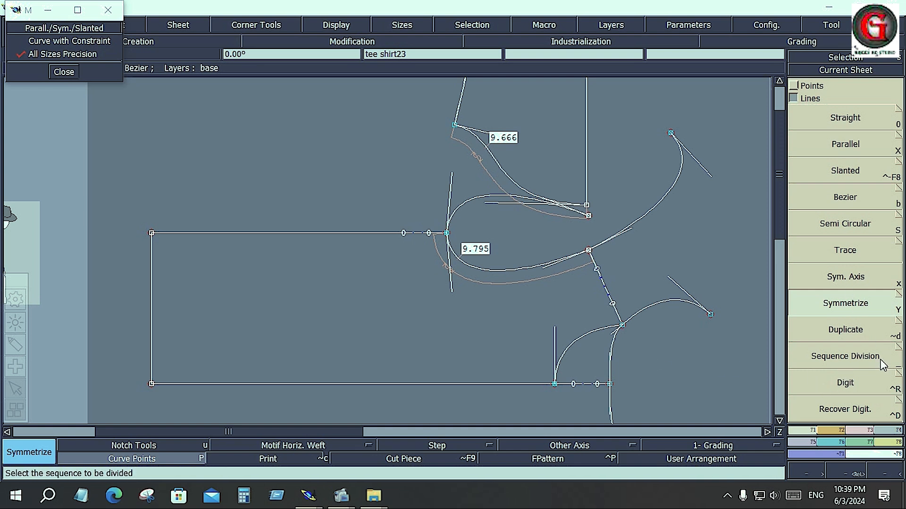
- Duplicate the front armhole curve and place the copy inside the body rectangle
{"action": "left_click", "coordinate": [851, 337]}
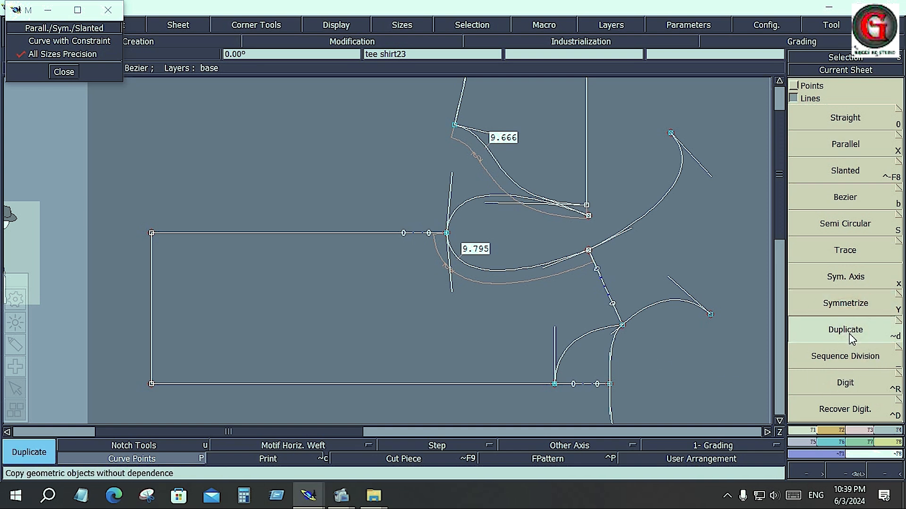
{"action": "left_click", "coordinate": [493, 277]}
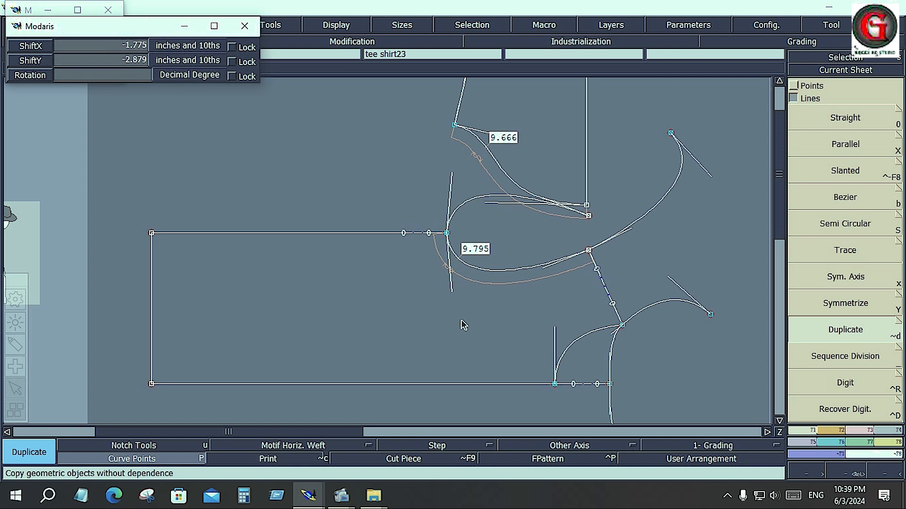
{"action": "left_click", "coordinate": [285, 331]}
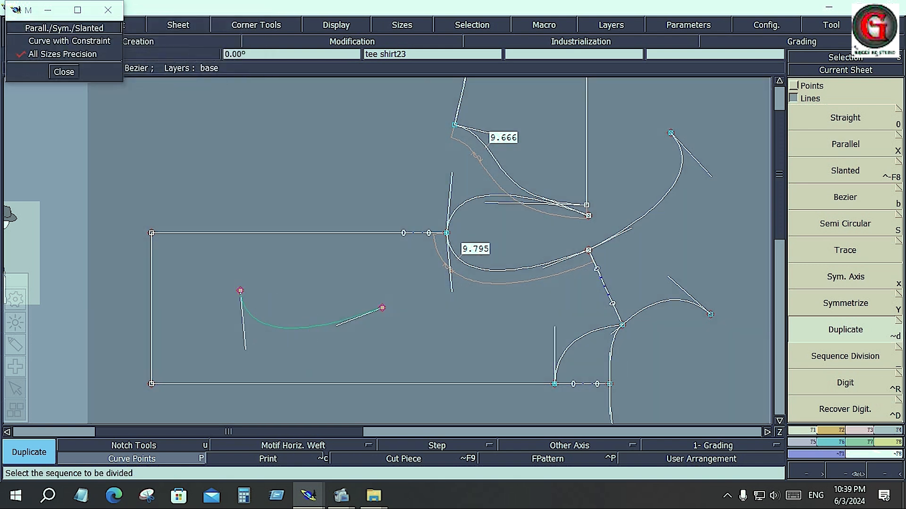
{"action": "left_click", "coordinate": [282, 337]}
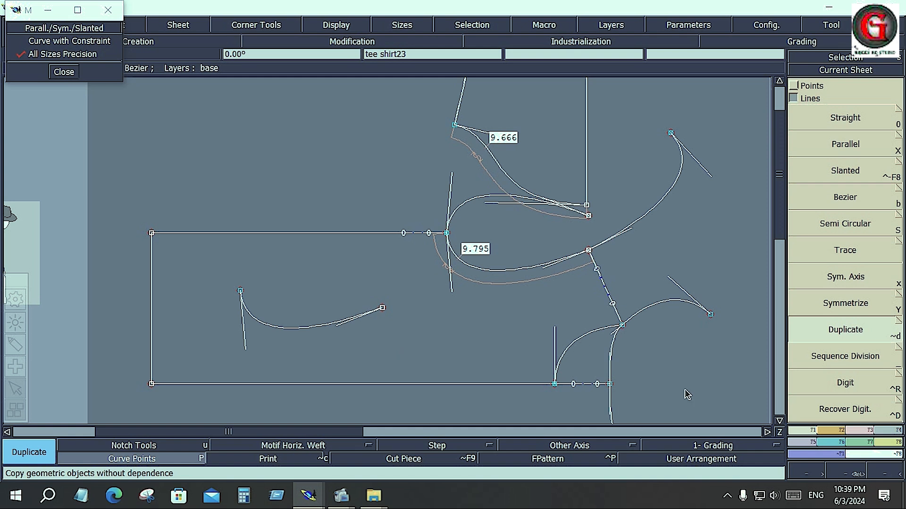
- Create two parallels outside the front armhole curve, at distances of about 0.5 and 3.4 inches
{"action": "left_click", "coordinate": [840, 150]}
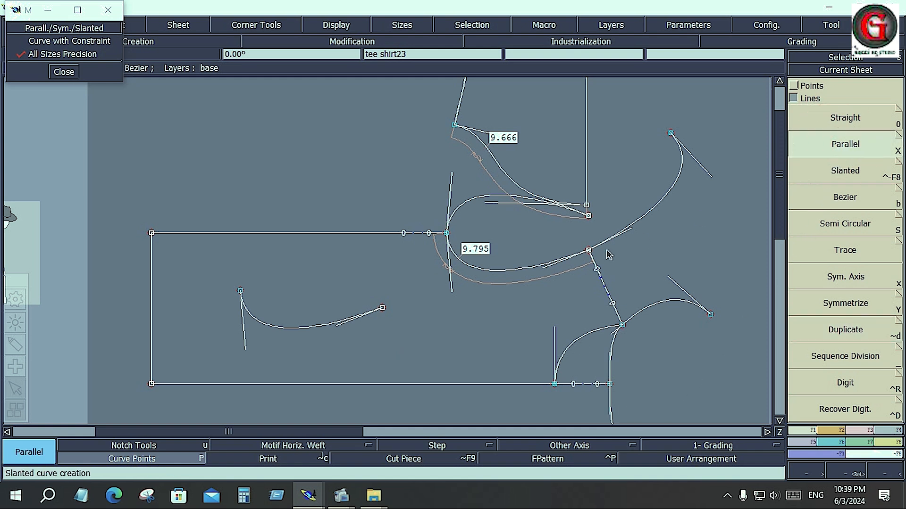
{"action": "left_click", "coordinate": [517, 279]}
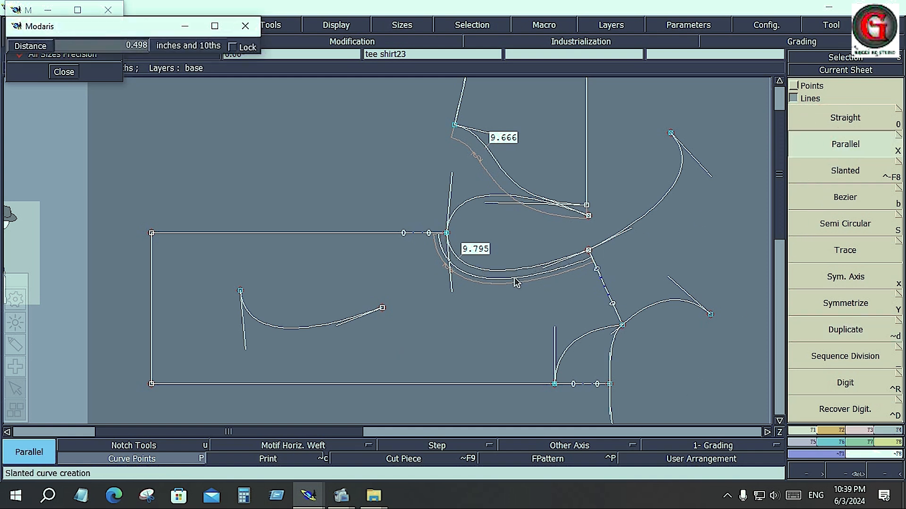
{"action": "left_click", "coordinate": [515, 279]}
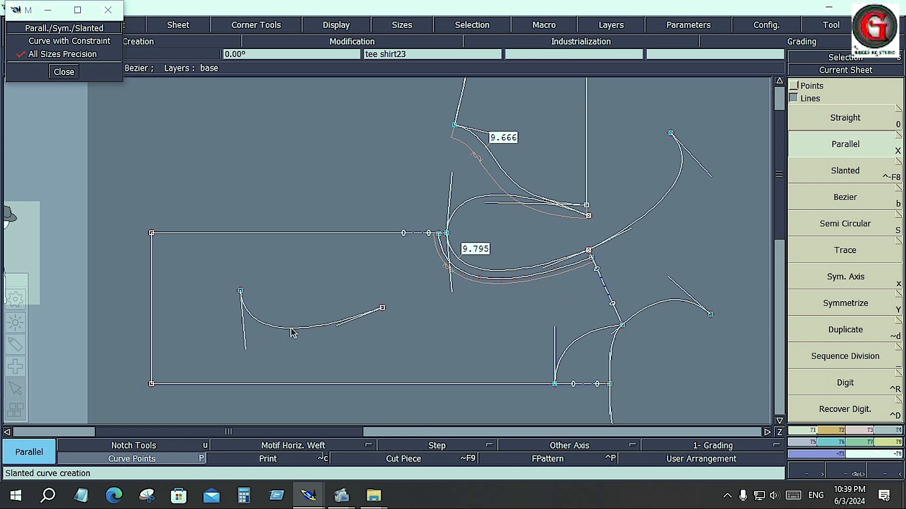
{"action": "left_click", "coordinate": [492, 272]}
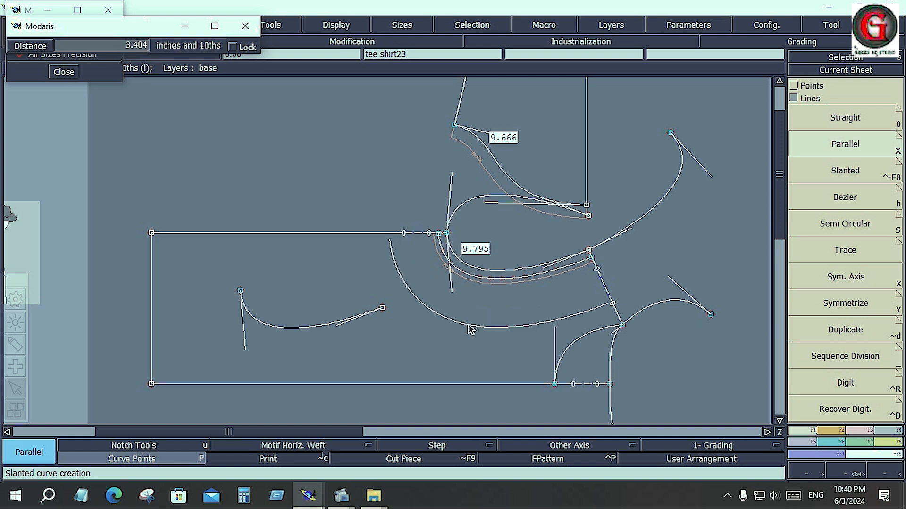
{"action": "left_click", "coordinate": [470, 329]}
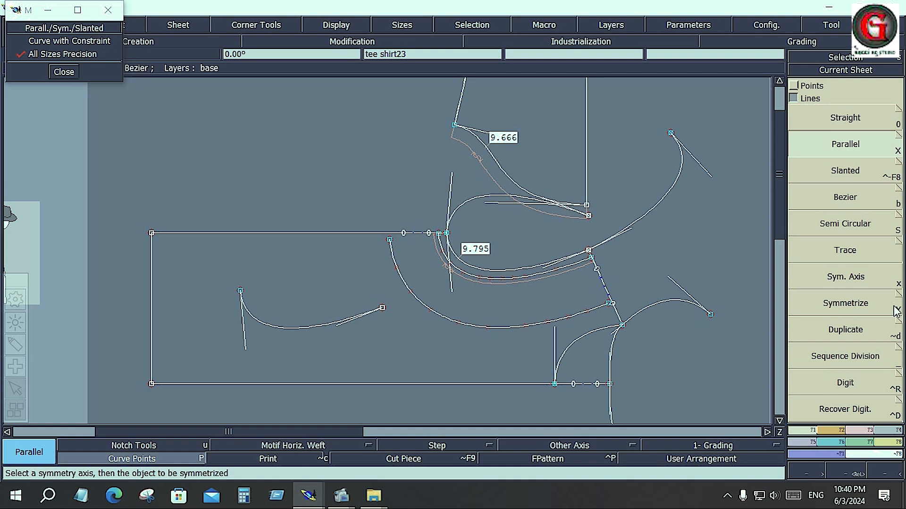
- Duplicate the front armhole curve and place the copy above the body's side seam line
{"action": "left_click", "coordinate": [847, 333]}
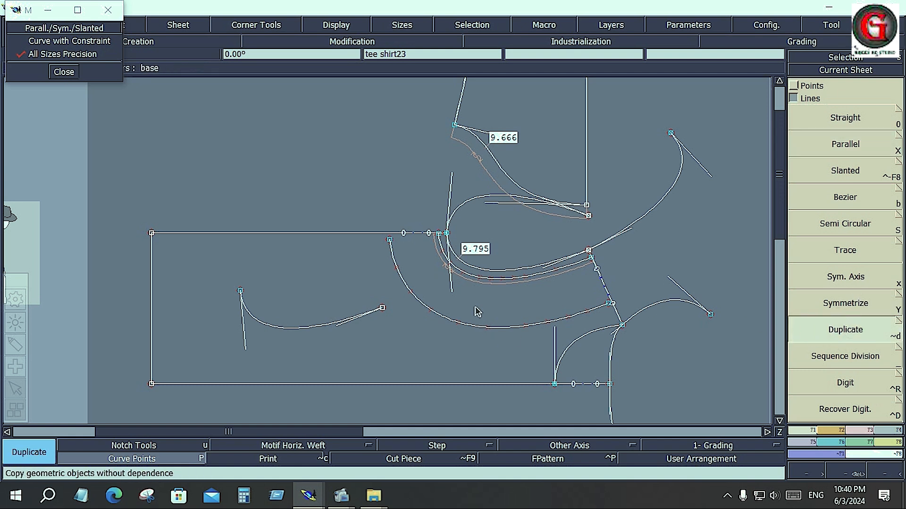
{"action": "left_click", "coordinate": [489, 270]}
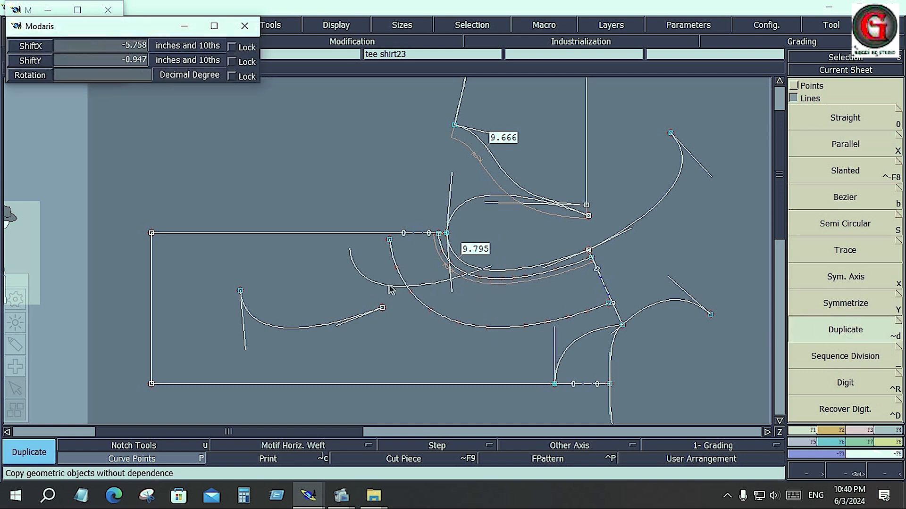
{"action": "left_click", "coordinate": [289, 214]}
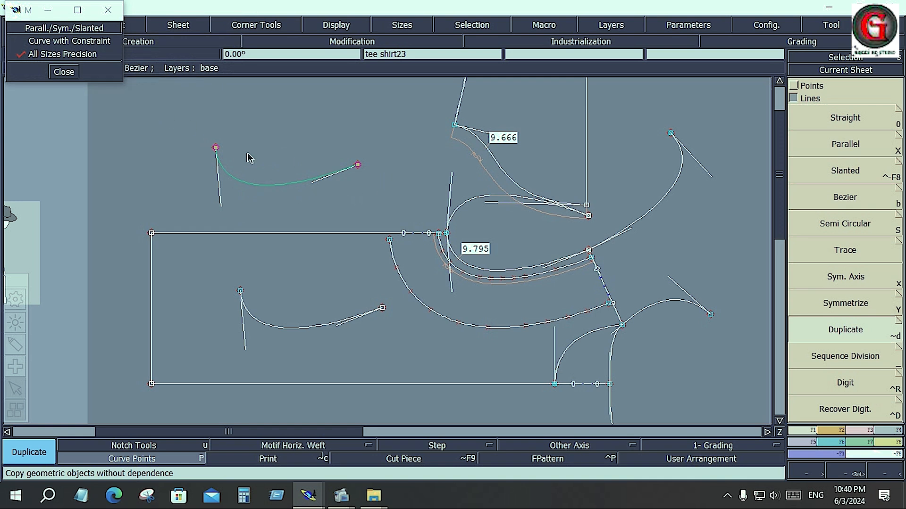
{"action": "left_click", "coordinate": [283, 155]}
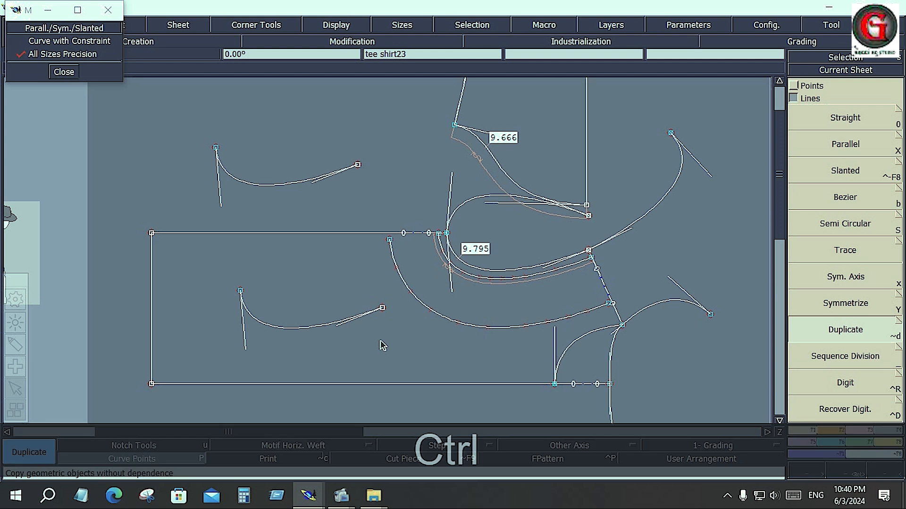
- Undo the two armhole curve duplicates and the two parallels
{"action": "key", "text": "ctrl+z"}
{"action": "key", "text": "ctrl+z"}
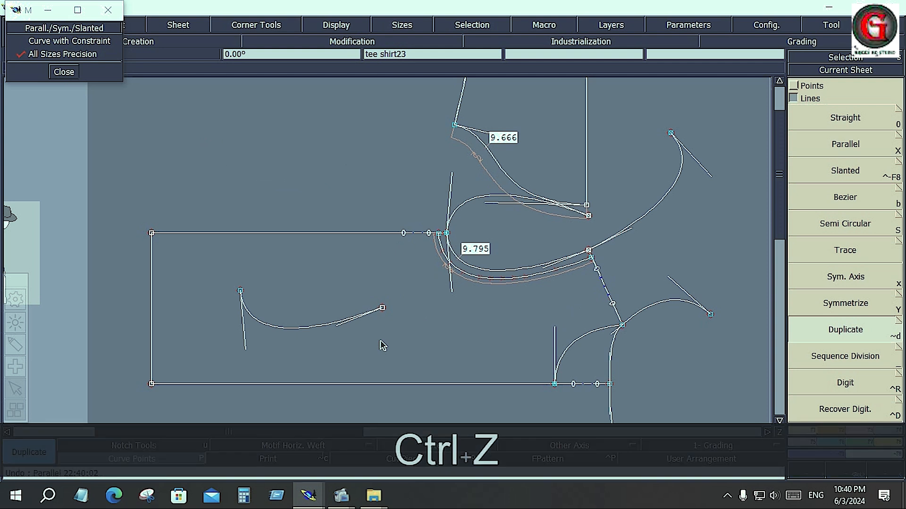
{"action": "key", "text": "ctrl+z"}
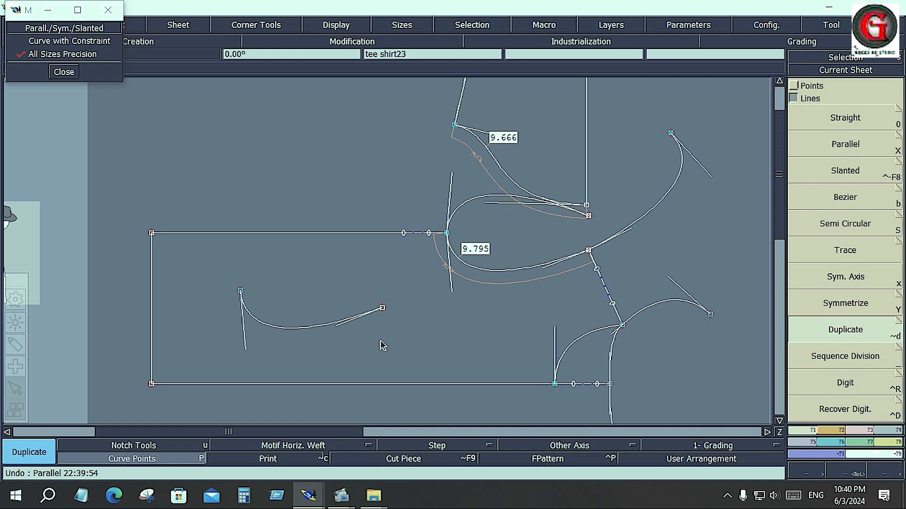
{"action": "key", "text": "ctrl+z"}
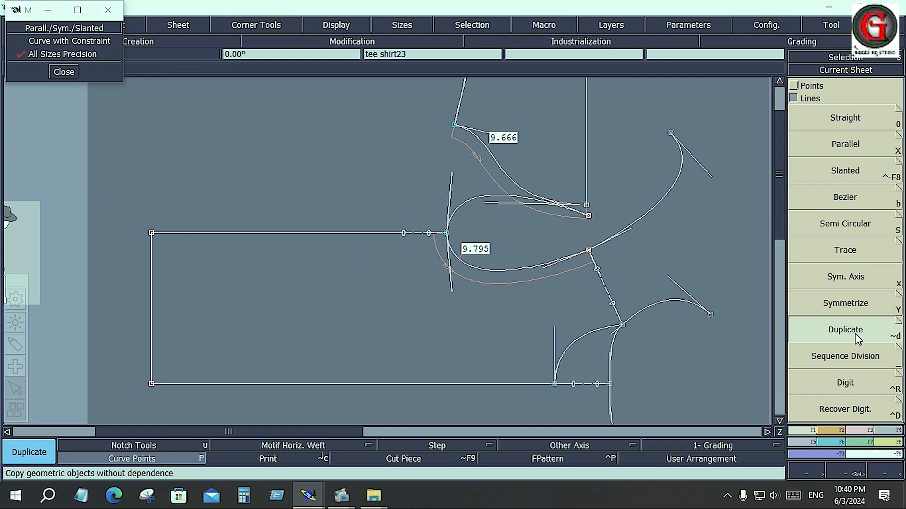
- Duplicate the body's side seam line and place the copy a short distance above it
{"action": "left_click", "coordinate": [330, 233]}
{"action": "left_click", "coordinate": [329, 189]}
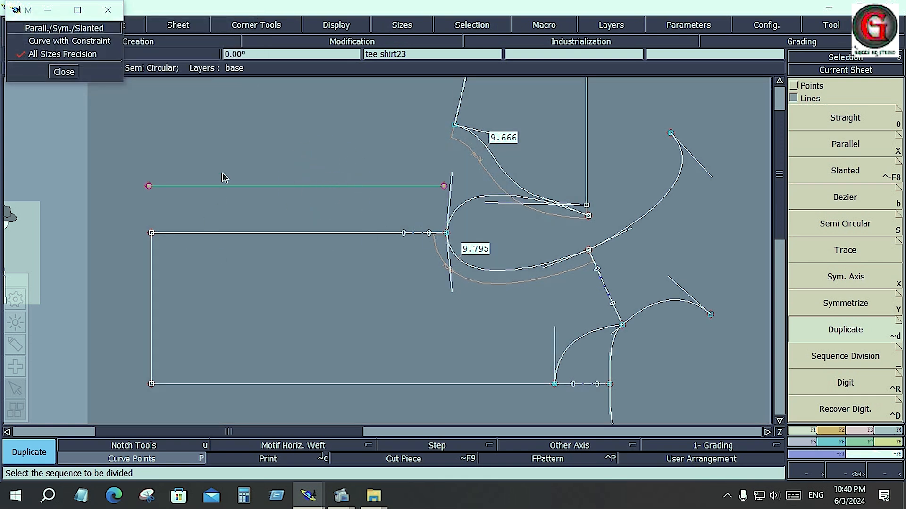
{"action": "left_click", "coordinate": [258, 321]}
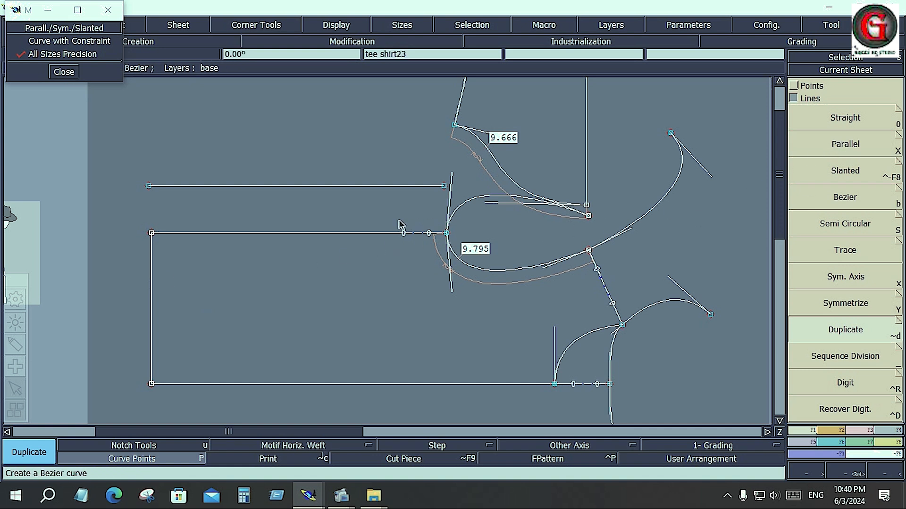
- Duplicate the sleeve cap curve twice, placing one copy inside the body rectangle and the other above its side seam
{"action": "left_click", "coordinate": [509, 183]}
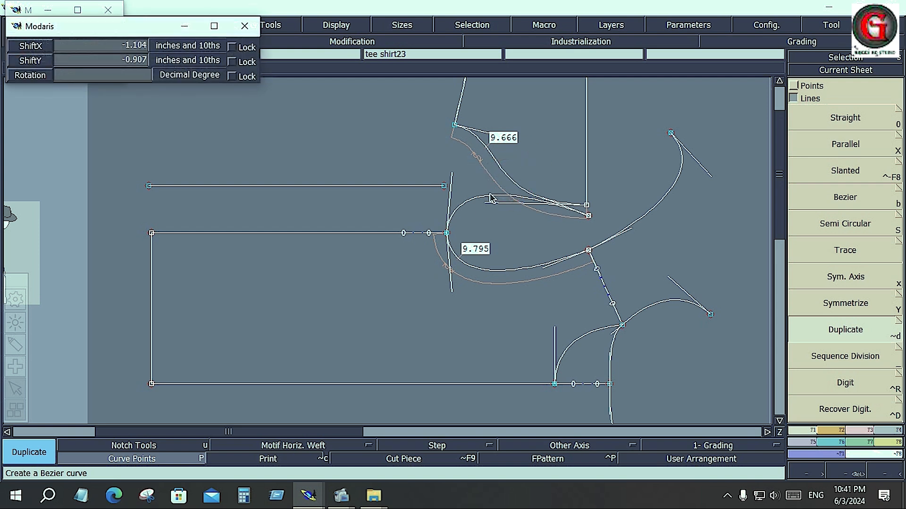
{"action": "left_click", "coordinate": [321, 321]}
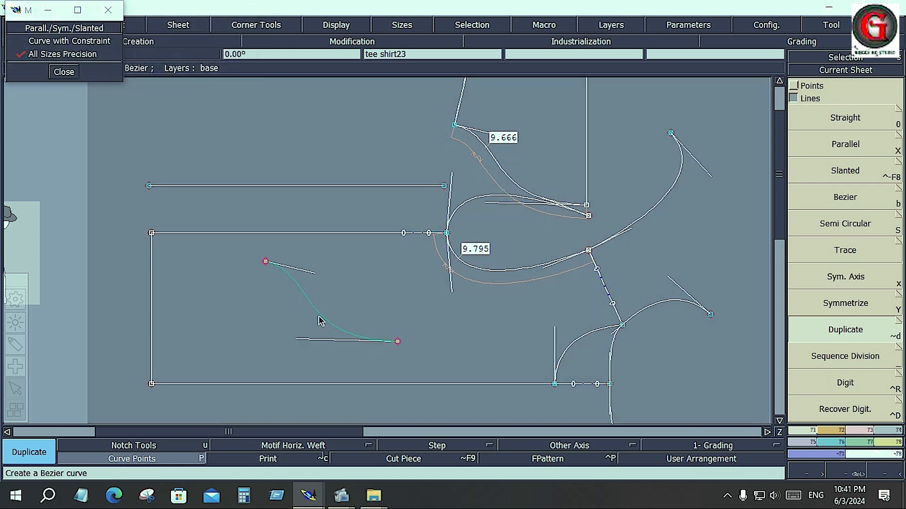
{"action": "left_click", "coordinate": [320, 320]}
{"action": "left_click", "coordinate": [287, 178]}
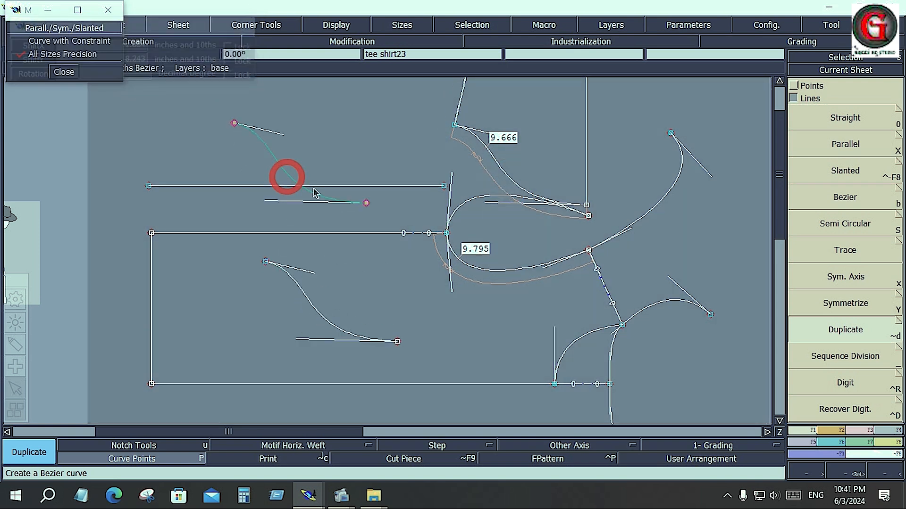
- Create two parallels of the front armhole curve, one on its inner side and one well outside it in the body
{"action": "left_click", "coordinate": [842, 145]}
{"action": "left_click", "coordinate": [541, 271]}
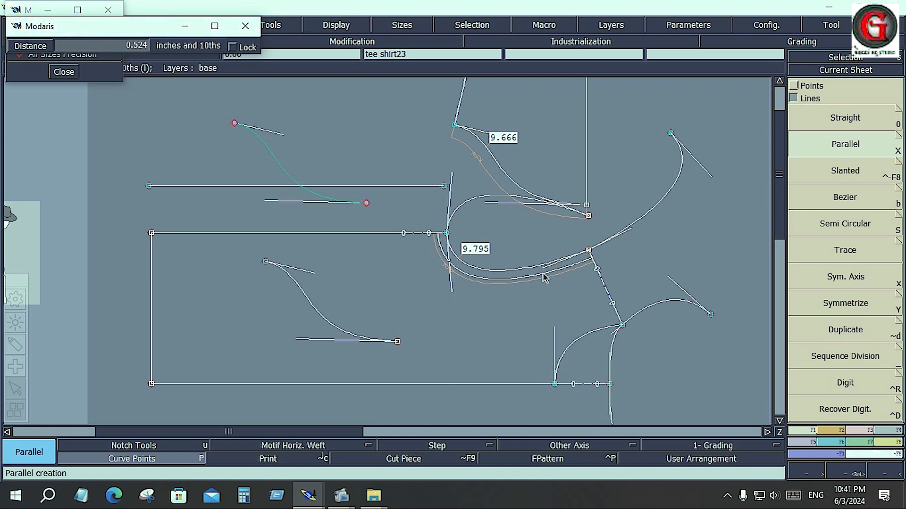
{"action": "left_click", "coordinate": [543, 241]}
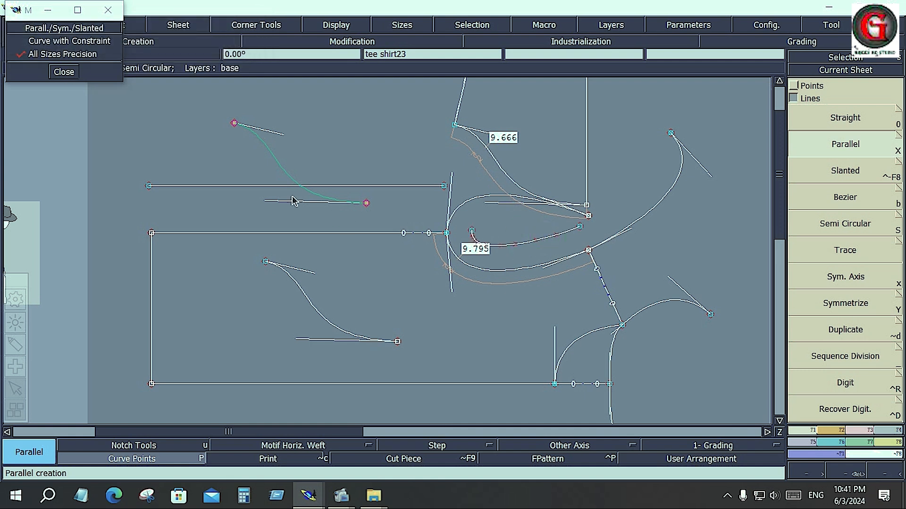
{"action": "left_click", "coordinate": [485, 270]}
{"action": "left_click", "coordinate": [376, 262]}
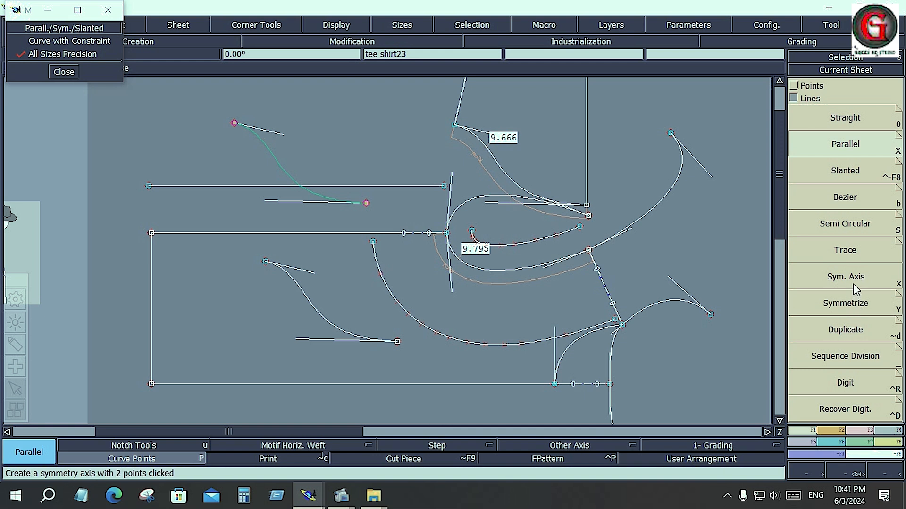
- Duplicate the symmetrized armhole curve beyond the shoulder and place the copy near the hem end of the body
{"action": "left_click", "coordinate": [847, 330]}
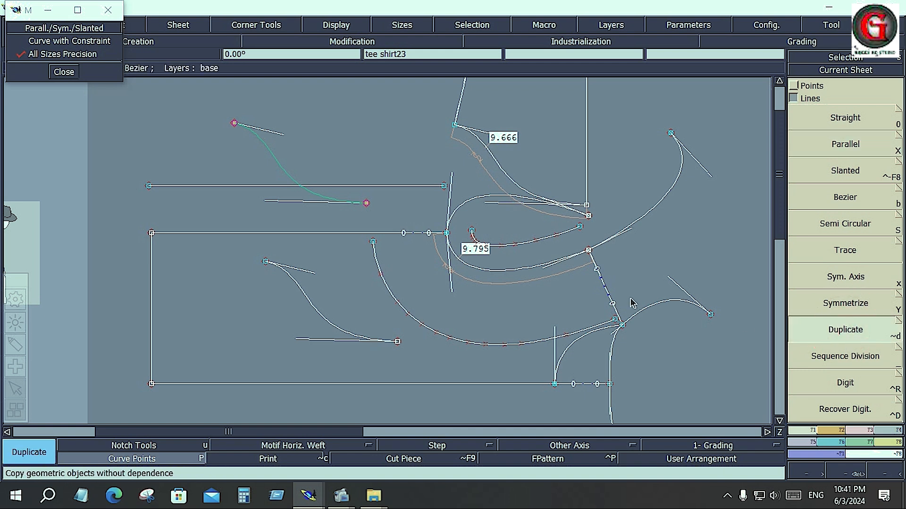
{"action": "left_click", "coordinate": [643, 221]}
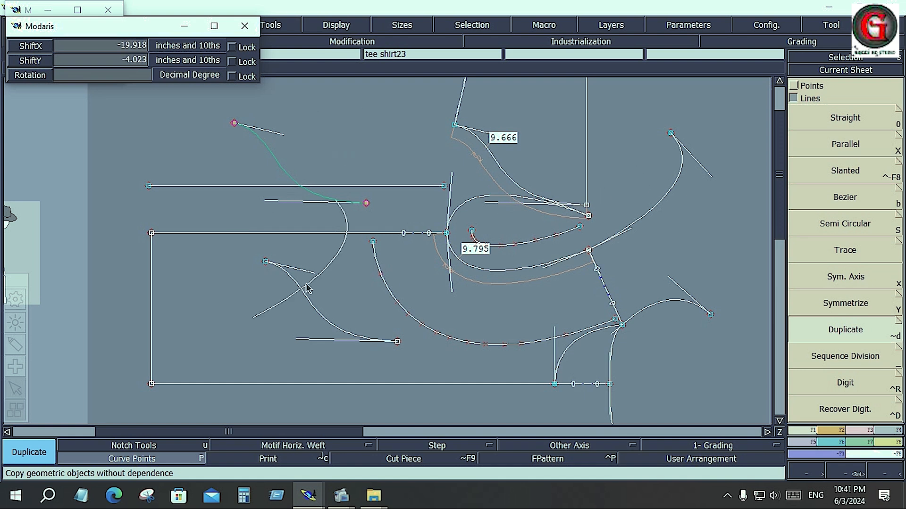
{"action": "left_click", "coordinate": [199, 310]}
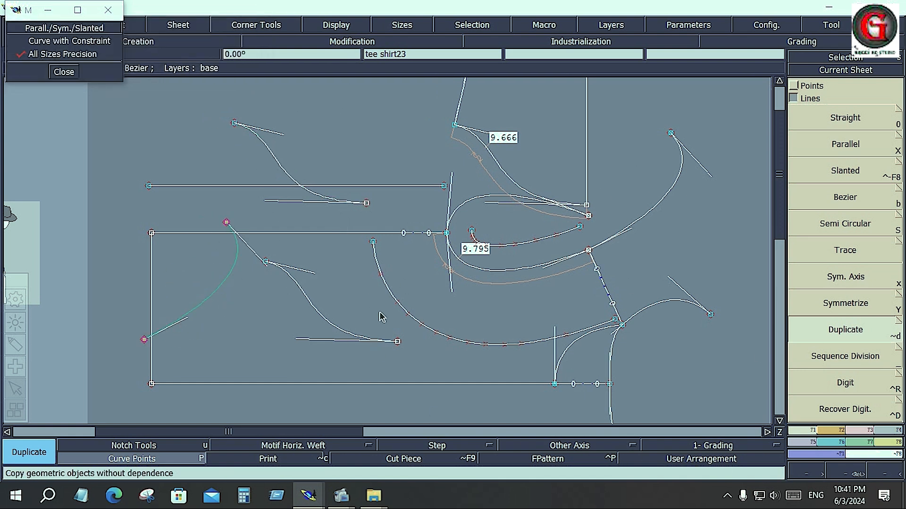
- Undo the duplicated side seam, sleeve cap and armhole curves and the armhole parallels on the construction sheet
{"action": "key", "text": "ctrl+z"}
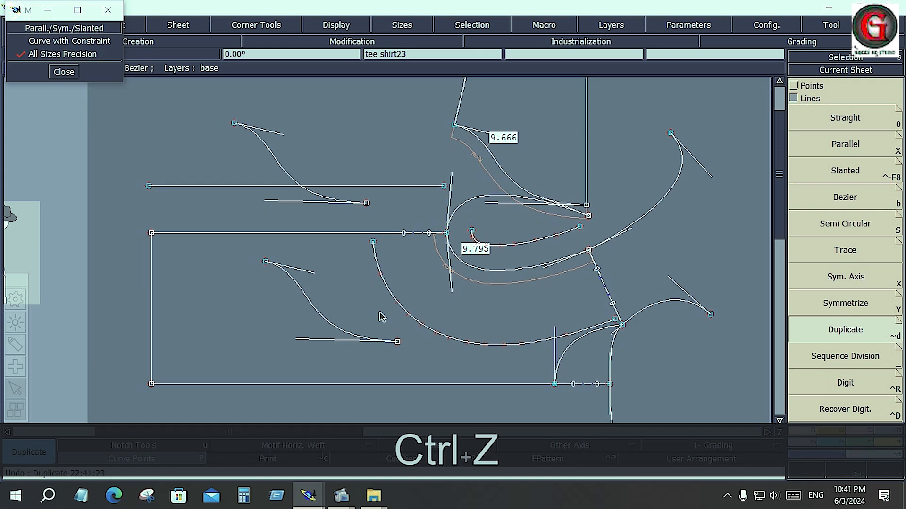
{"action": "left_click", "coordinate": [863, 334]}
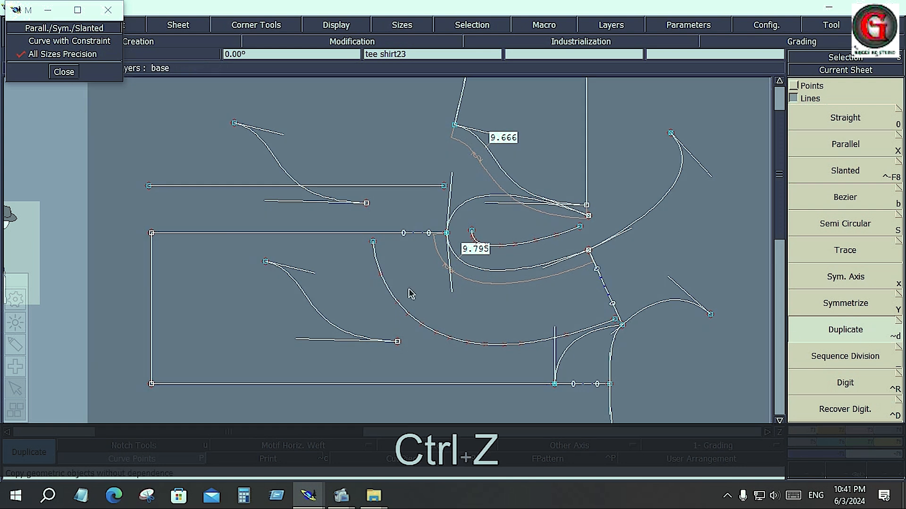
{"action": "key", "text": "ctrl+z"}
{"action": "key", "text": "ctrl+z"}
{"action": "key", "text": "ctrl+z"}
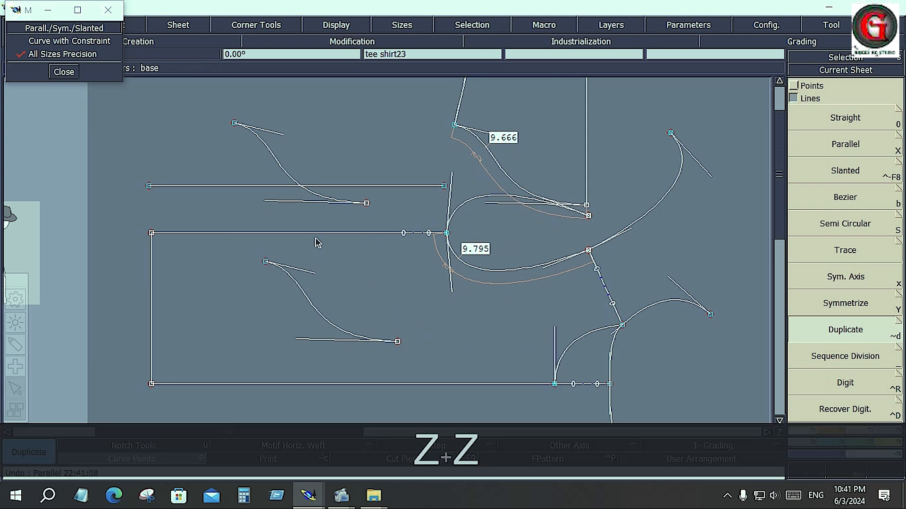
{"action": "key", "text": "ctrl+z"}
{"action": "key", "text": "ctrl+z"}
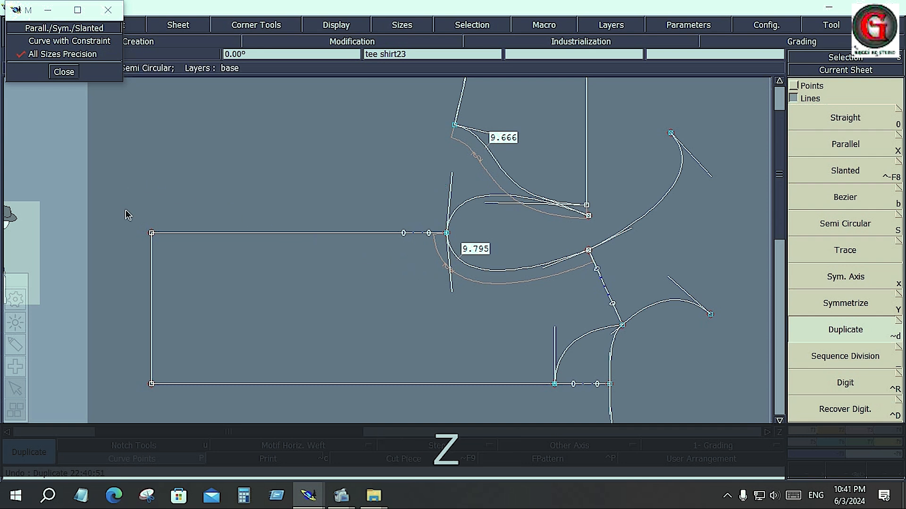
- Try duplicating all of the body's construction lines together, placing the copy above and toward the hem end of the original
{"action": "left_click_drag", "start_coordinate": [125, 211], "coordinate": [636, 408]}
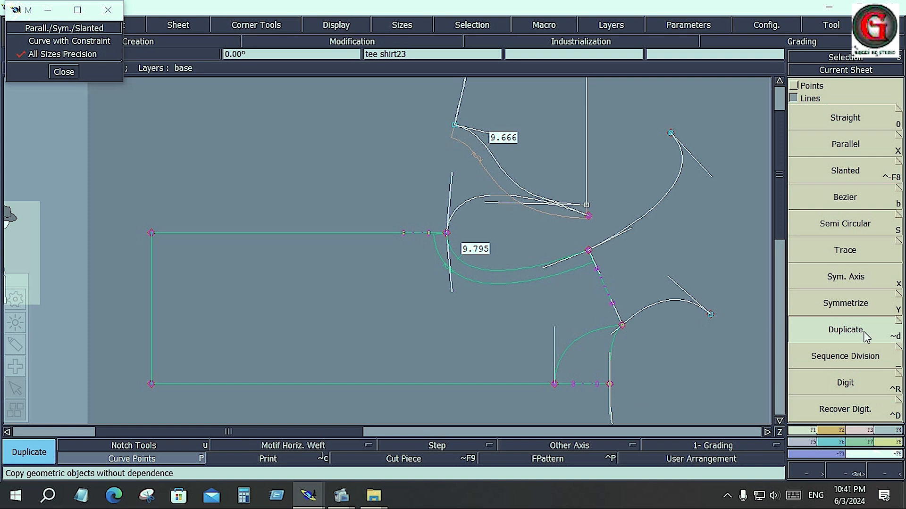
{"action": "left_click", "coordinate": [846, 330]}
{"action": "left_click_drag", "start_coordinate": [533, 269], "coordinate": [437, 179]}
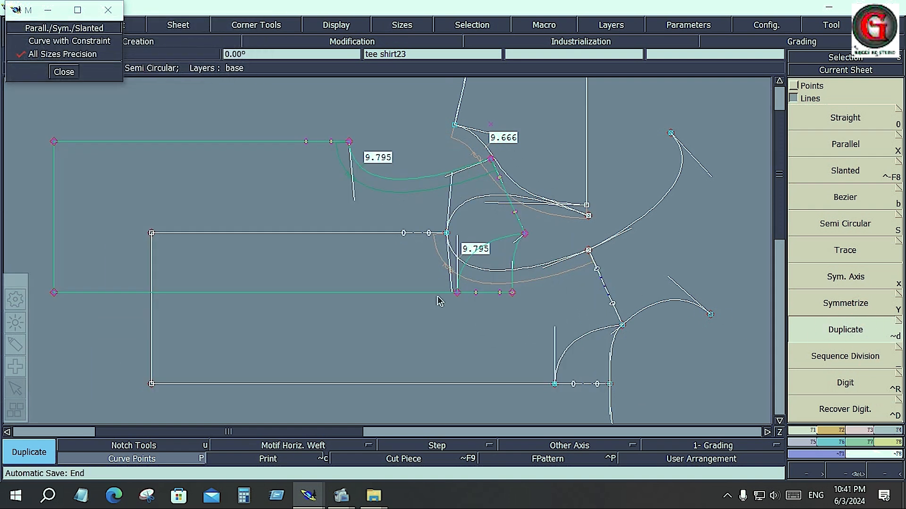
{"action": "key", "text": "j"}
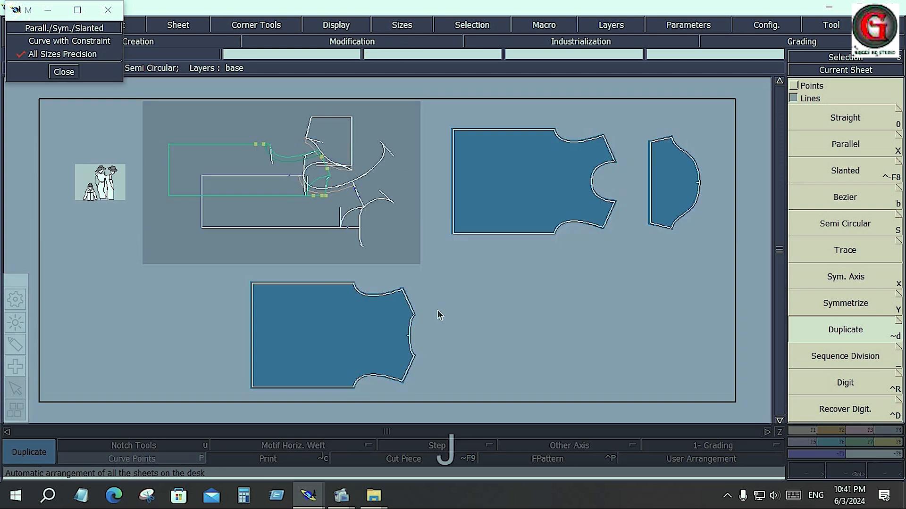
{"action": "key", "text": "ctrl"}
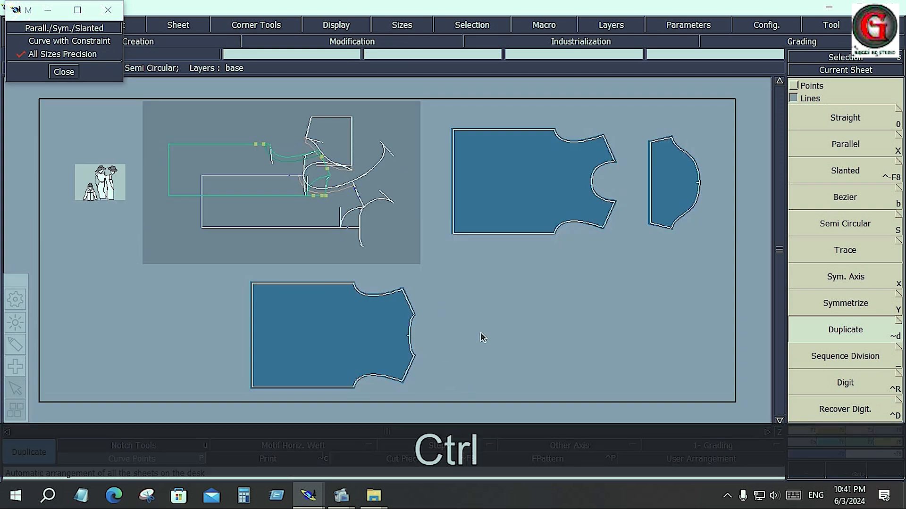
{"action": "key", "text": "ctrl+z"}
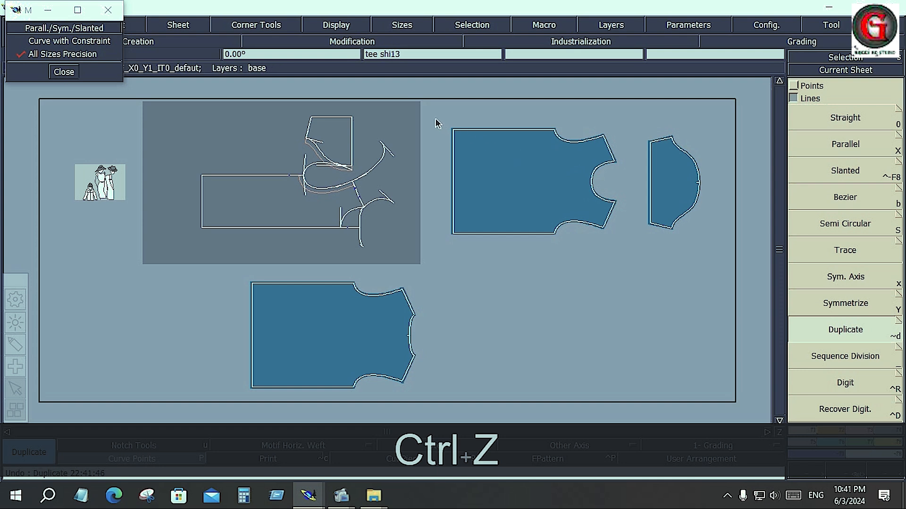
- With all sheets shown, duplicate the front piece's whole outline and place the copy below the original
{"action": "left_click_drag", "start_coordinate": [435, 119], "coordinate": [634, 249]}
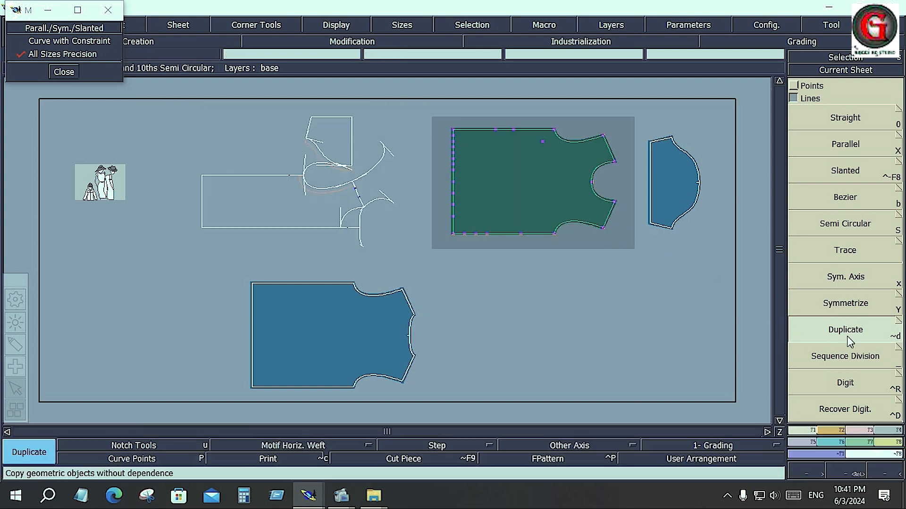
{"action": "left_click", "coordinate": [862, 334]}
{"action": "left_click", "coordinate": [535, 234]}
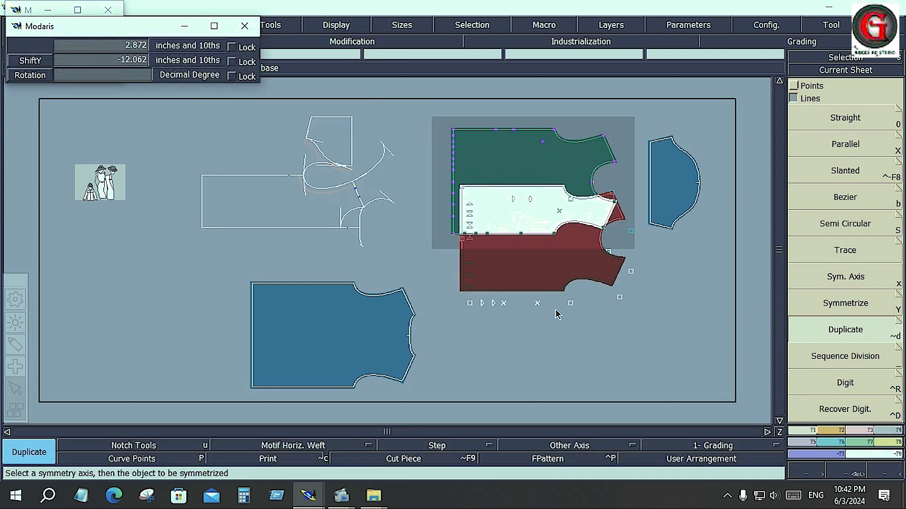
{"action": "left_click", "coordinate": [583, 367]}
{"action": "left_click", "coordinate": [713, 271]}
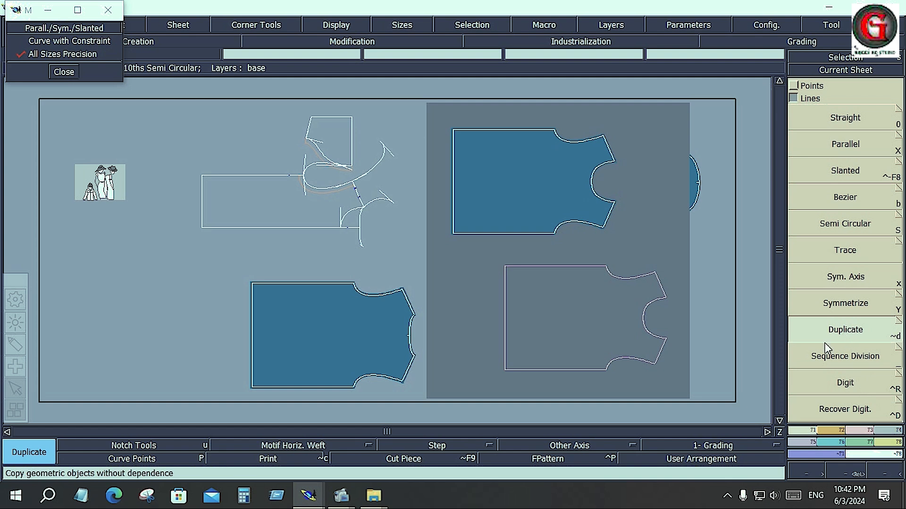
{"action": "left_click", "coordinate": [16, 341]}
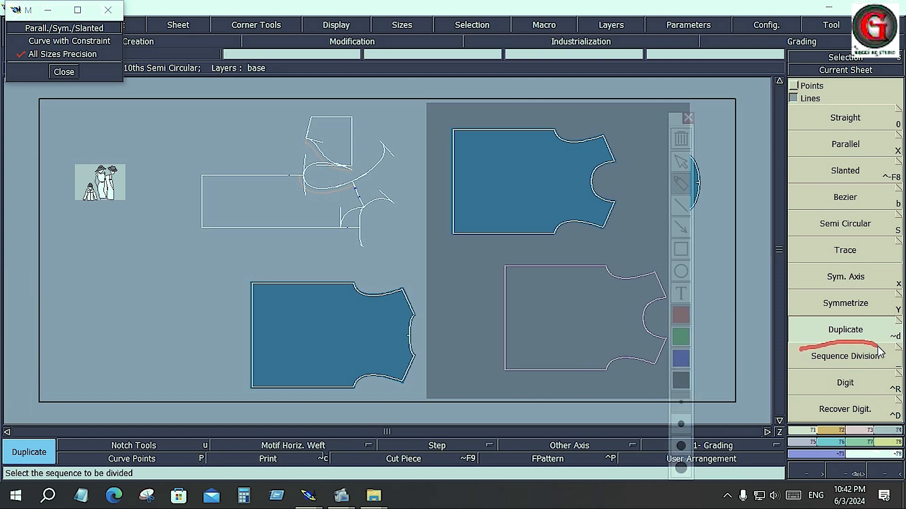
{"action": "mouse_move", "coordinate": [878, 346]}
{"action": "left_mouse_down"}
{"action": "mouse_move", "coordinate": [890, 364]}
{"action": "mouse_move", "coordinate": [806, 368]}
{"action": "left_mouse_up"}
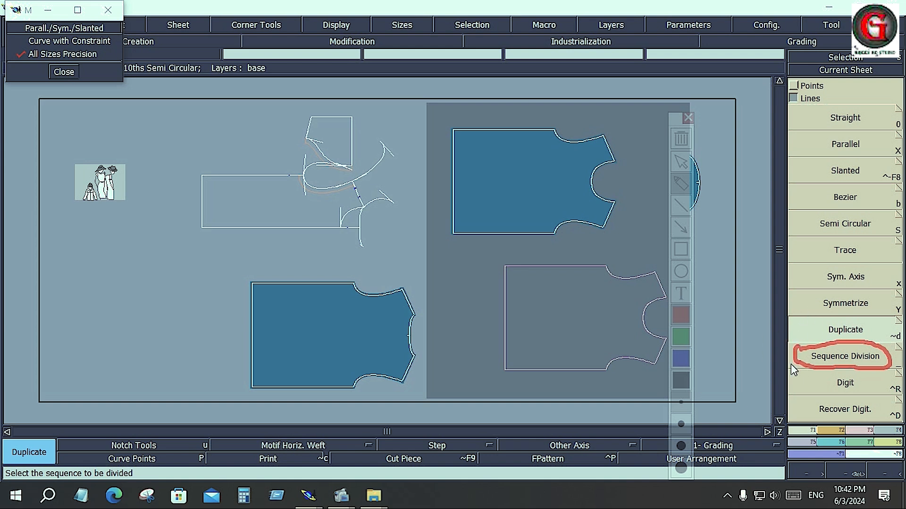
{"action": "key", "text": "Escape"}
- On the back piece's sheet, divide the upper side seam into 2 equal parts between its hem and underarm points
{"action": "left_click", "coordinate": [794, 86]}
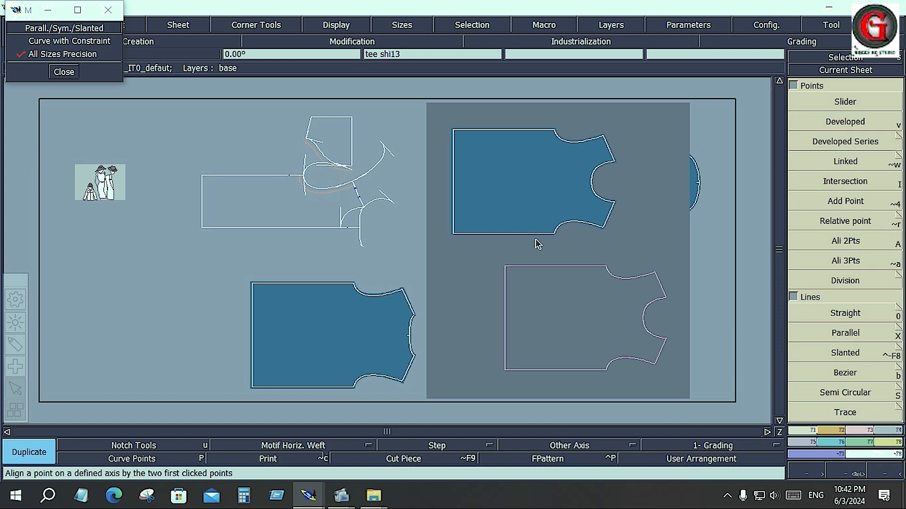
{"action": "left_click", "coordinate": [308, 330]}
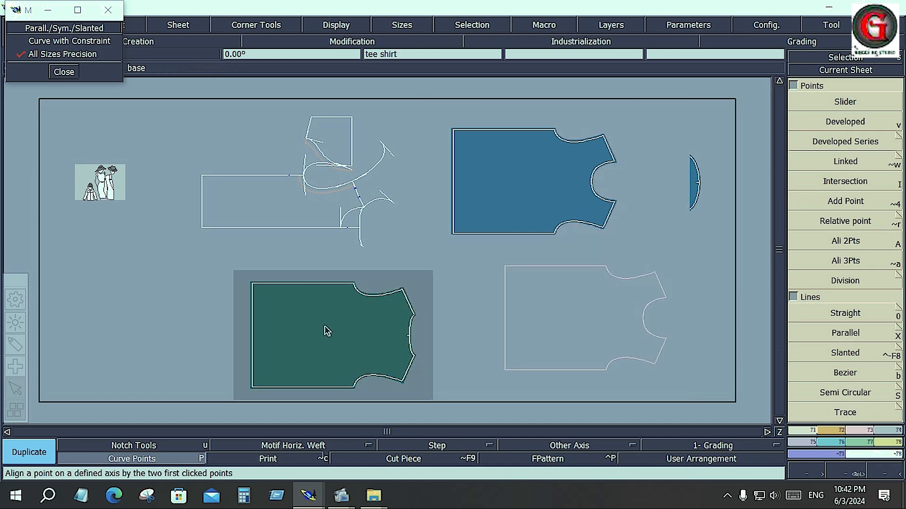
{"action": "key", "text": "Home"}
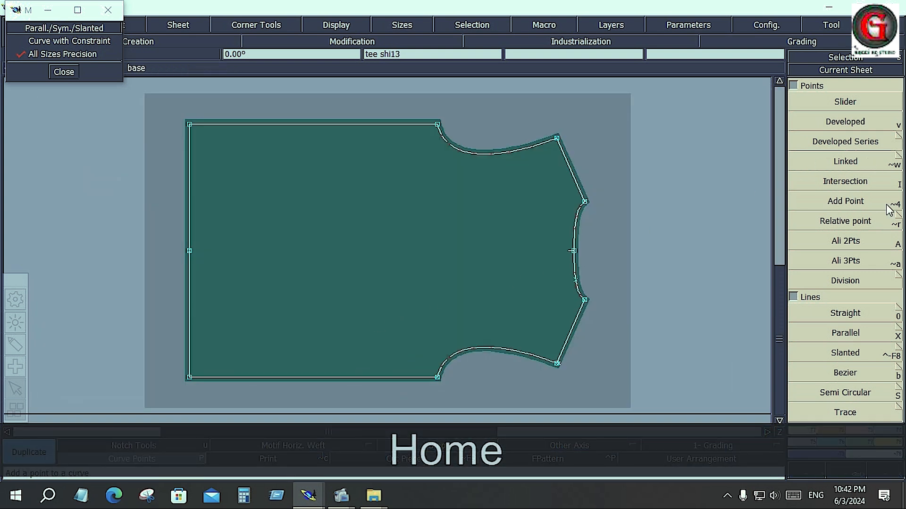
{"action": "left_click", "coordinate": [820, 281]}
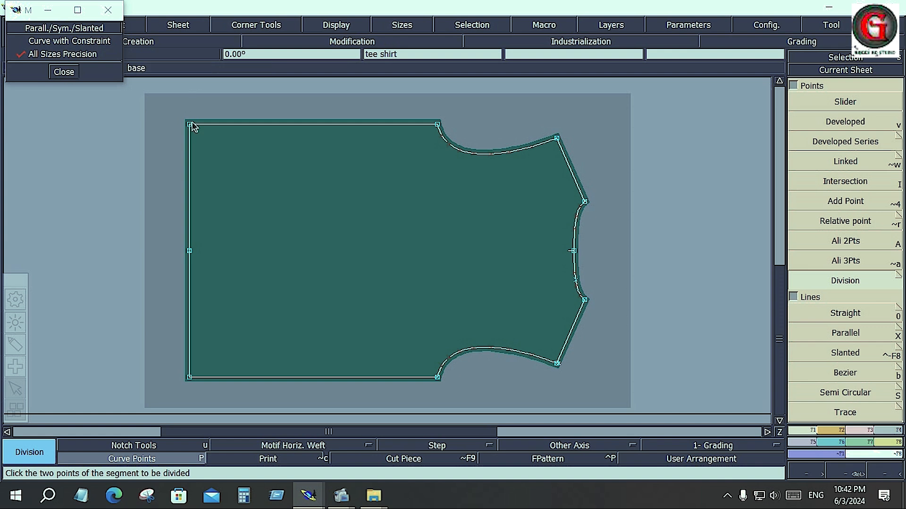
{"action": "left_click", "coordinate": [189, 124]}
{"action": "left_click", "coordinate": [438, 125]}
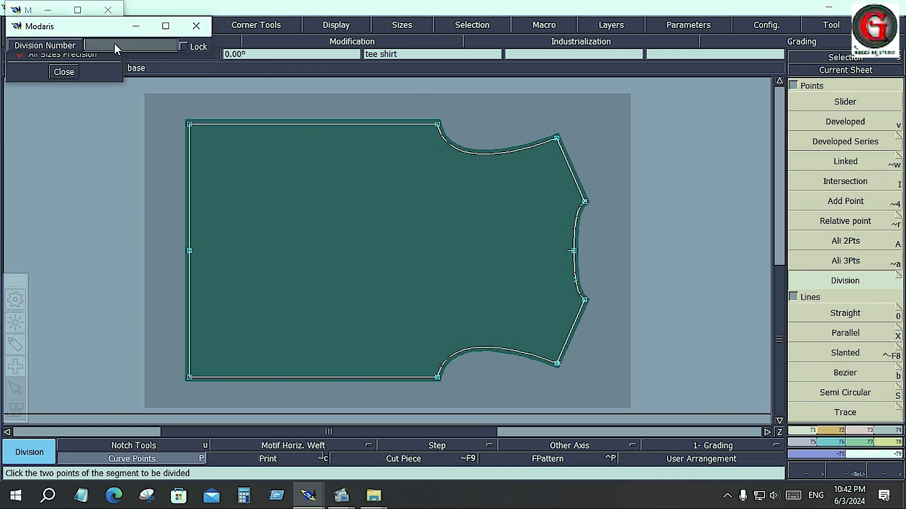
{"action": "type", "text": "2"}
{"action": "key", "text": "Return"}
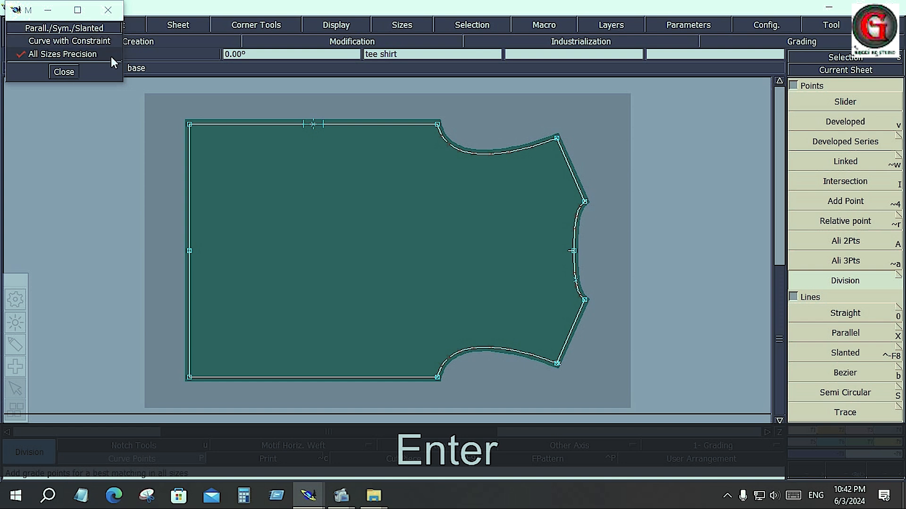
- Divide the back piece's lower side seam into 5 equal parts using the current notch marking
{"action": "left_click", "coordinate": [858, 285]}
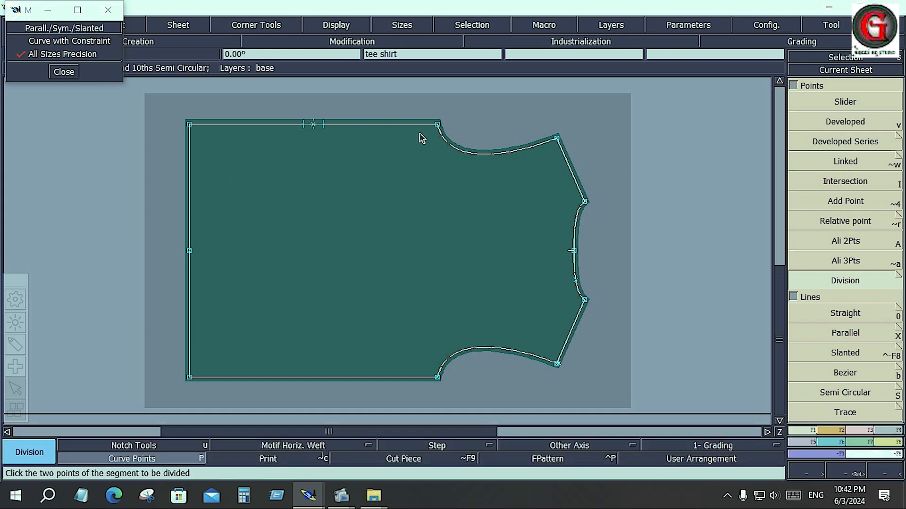
{"action": "left_click", "coordinate": [198, 376]}
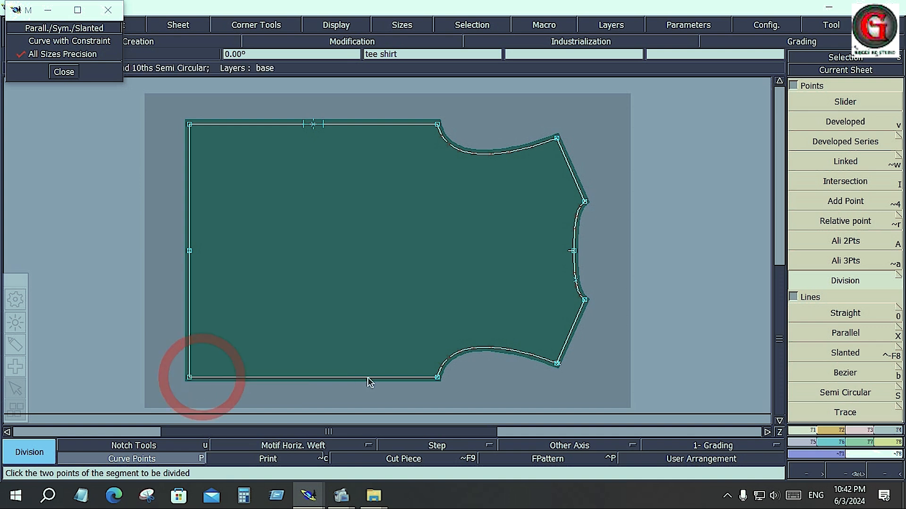
{"action": "left_click", "coordinate": [437, 377]}
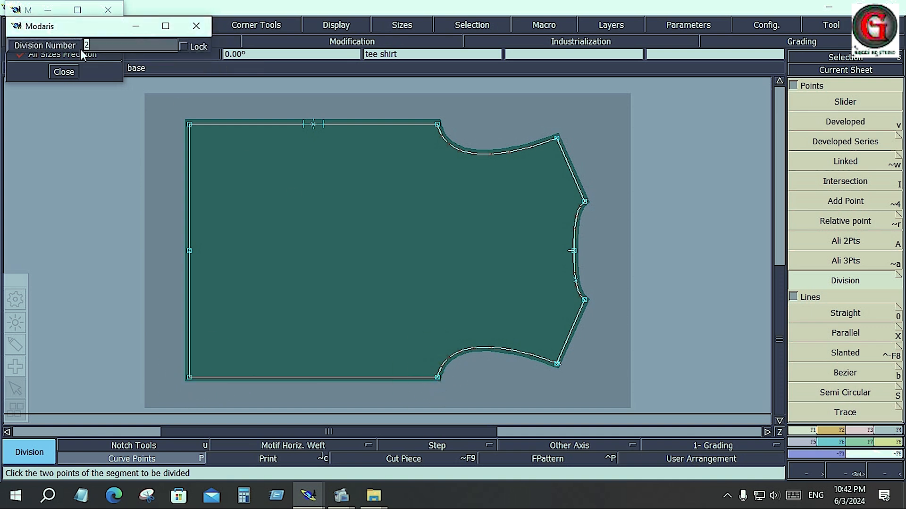
{"action": "type", "text": "5"}
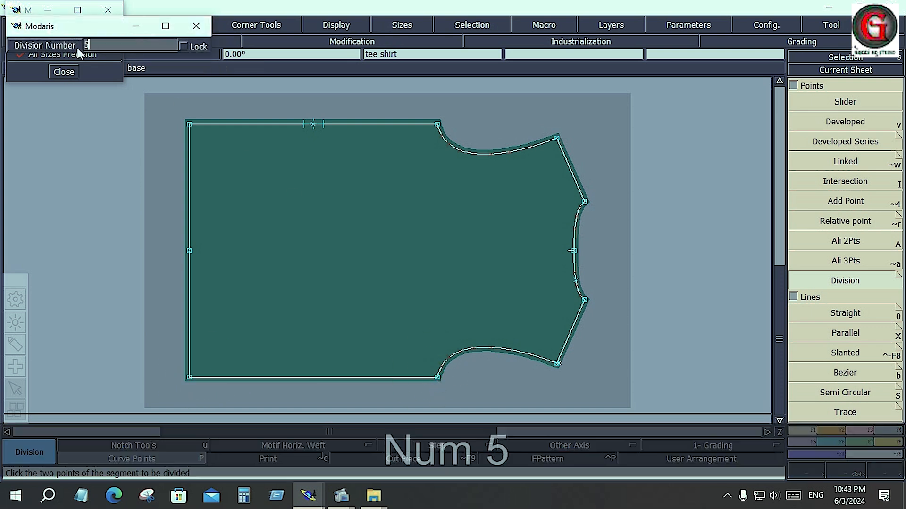
{"action": "key", "text": "Return"}
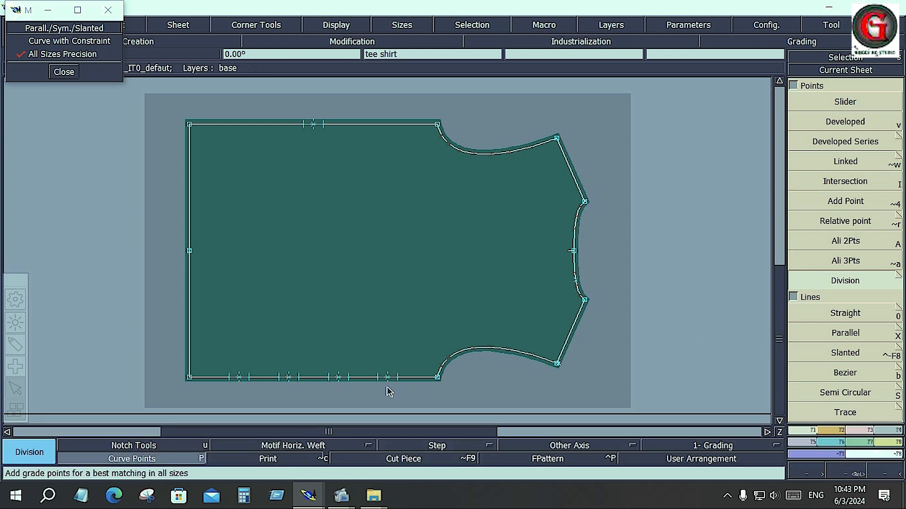
- Set the Division marking to No Mark and undo the marked division on the lower side seam
{"action": "left_click", "coordinate": [899, 280]}
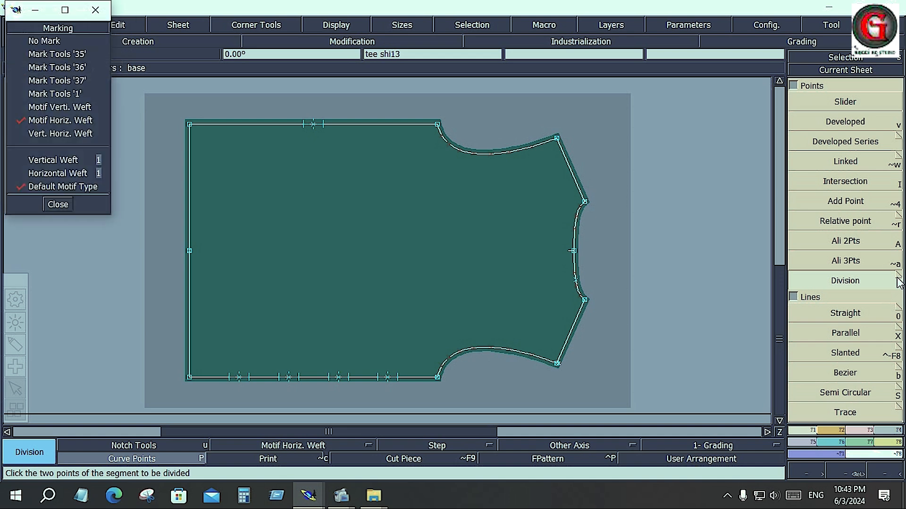
{"action": "left_click", "coordinate": [29, 42]}
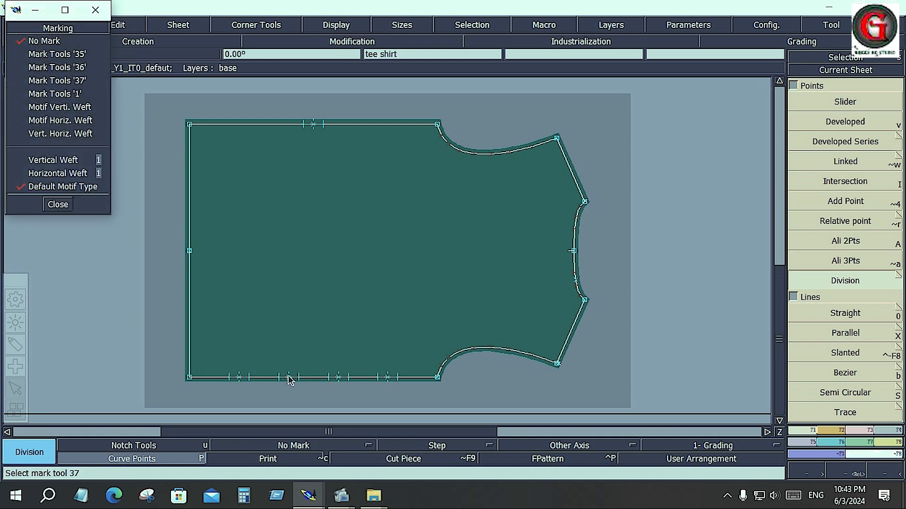
{"action": "key", "text": "ctrl+z"}
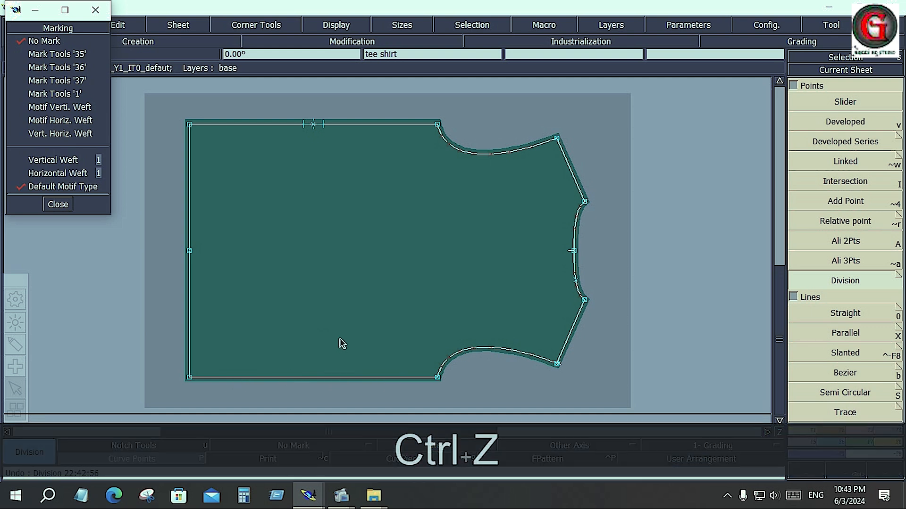
- Divide the back piece's lower side seam into 5 equal parts with unmarked points and close the marking options
{"action": "left_click", "coordinate": [799, 288]}
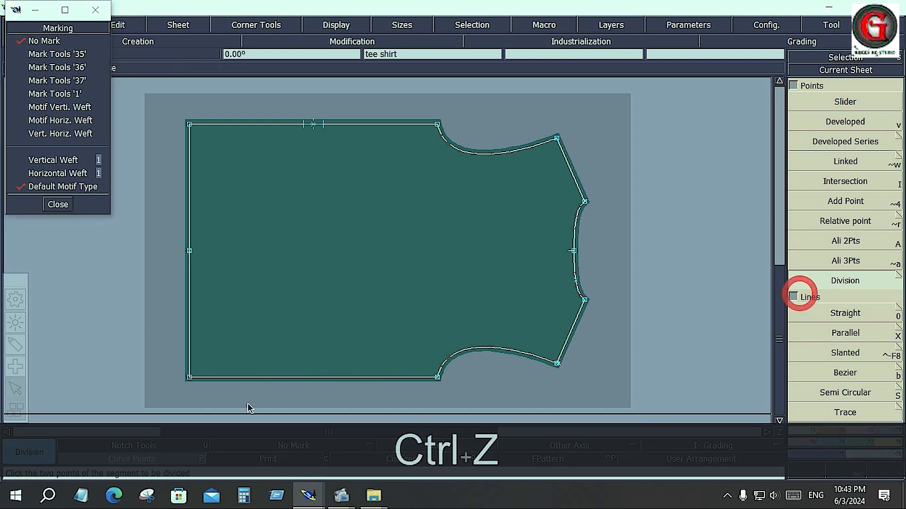
{"action": "left_click", "coordinate": [189, 377]}
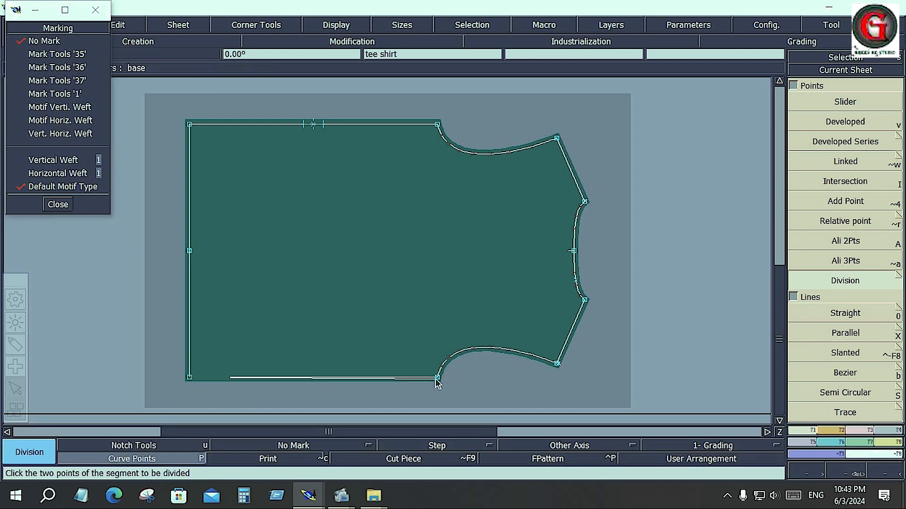
{"action": "left_click", "coordinate": [438, 378]}
{"action": "key", "text": "Return"}
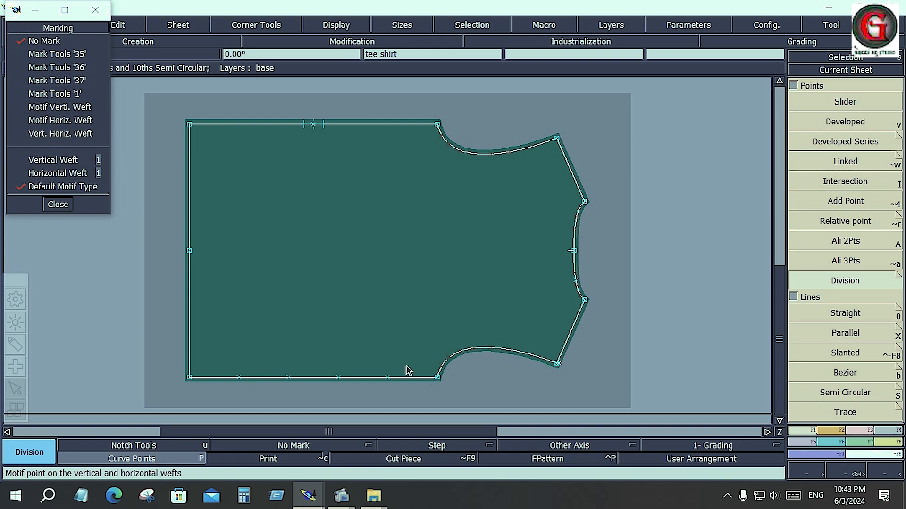
{"action": "left_click", "coordinate": [60, 206]}
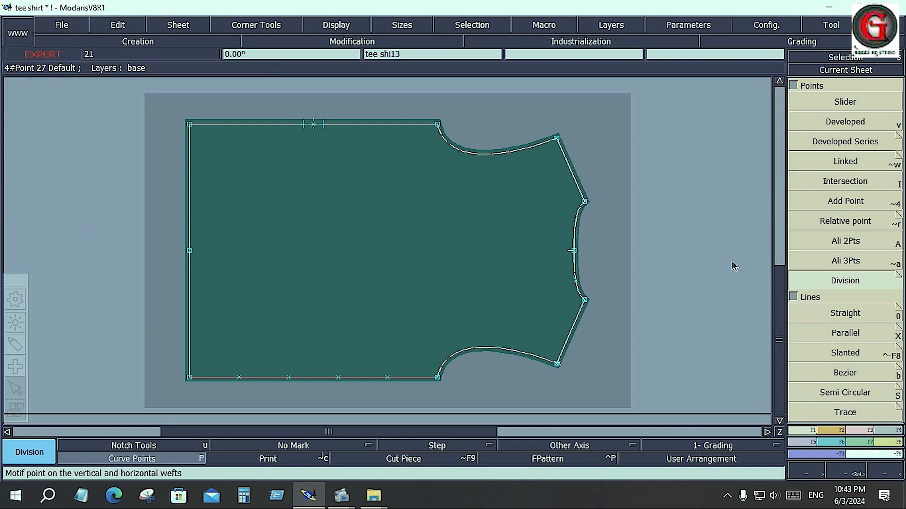
- Delete the existing division points from the back piece's lower and upper side seams
{"action": "left_click", "coordinate": [792, 86]}
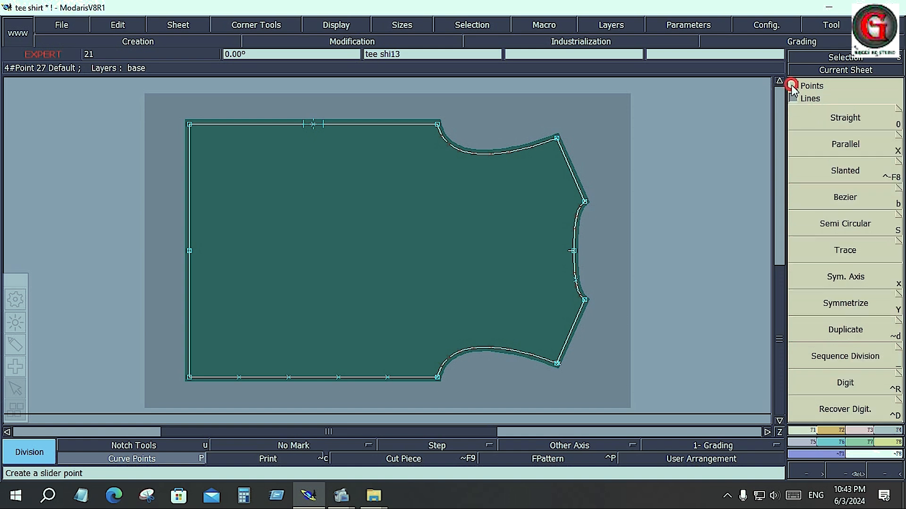
{"action": "left_click", "coordinate": [819, 355]}
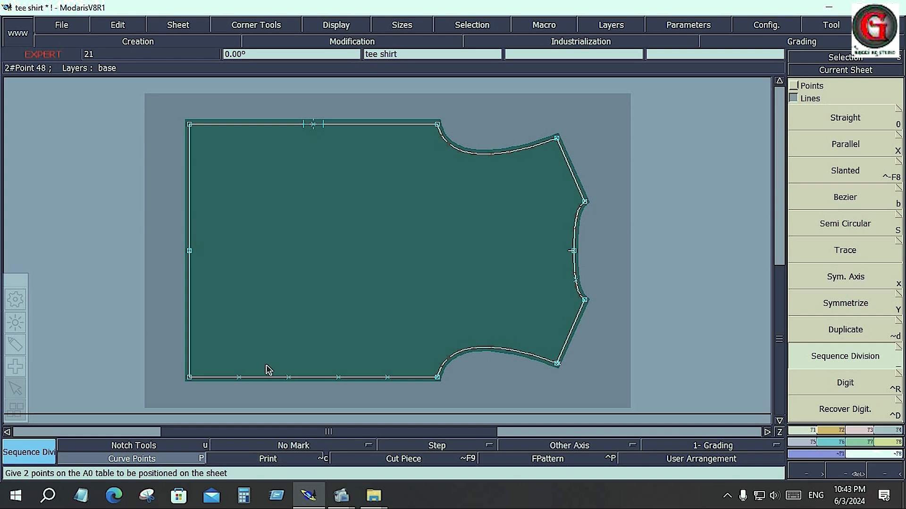
{"action": "left_click_drag", "start_coordinate": [221, 344], "coordinate": [415, 401]}
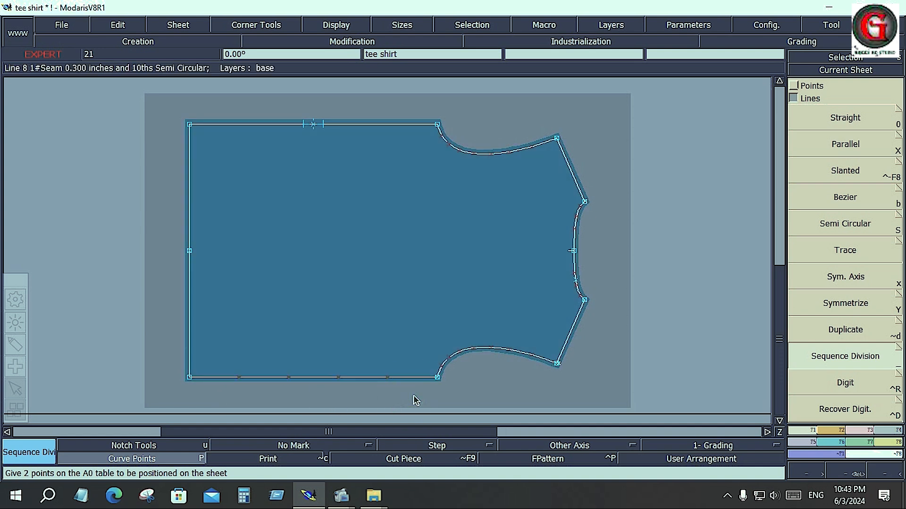
{"action": "key", "text": "Delete"}
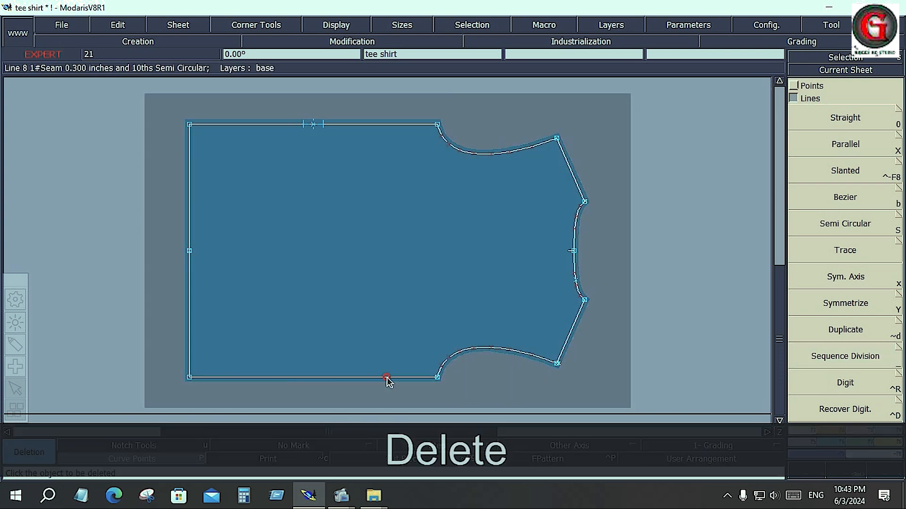
{"action": "left_click", "coordinate": [315, 124]}
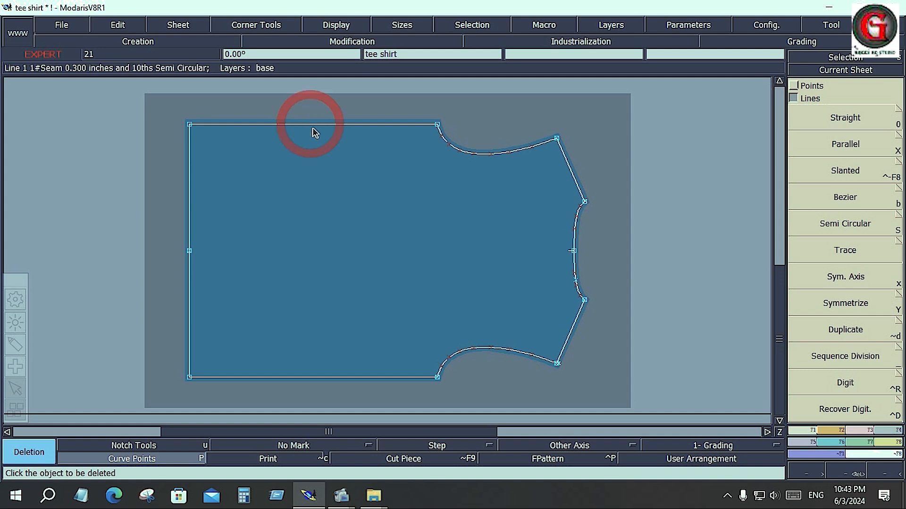
- Use Sequence Division to split the upper side seam into 5 parts from hem to underarm, and select the division points
{"action": "left_click", "coordinate": [855, 368]}
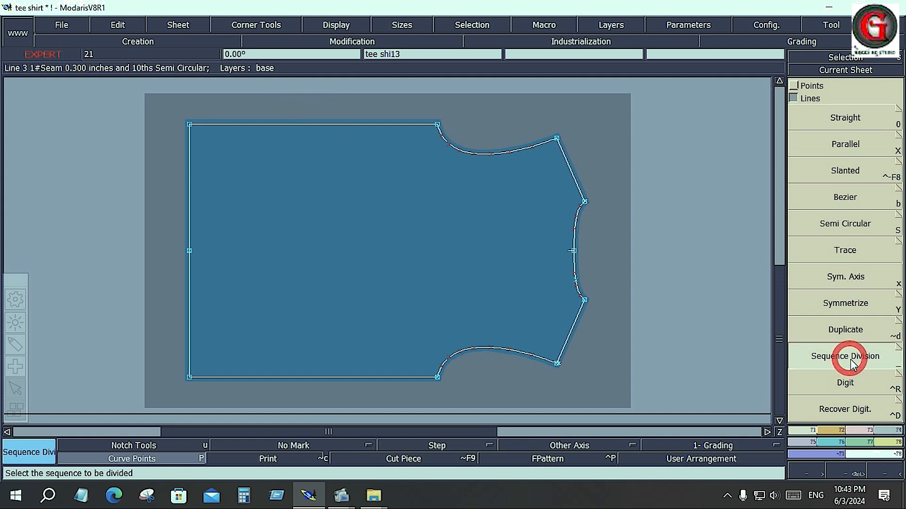
{"action": "left_click", "coordinate": [189, 125]}
{"action": "left_click", "coordinate": [437, 125]}
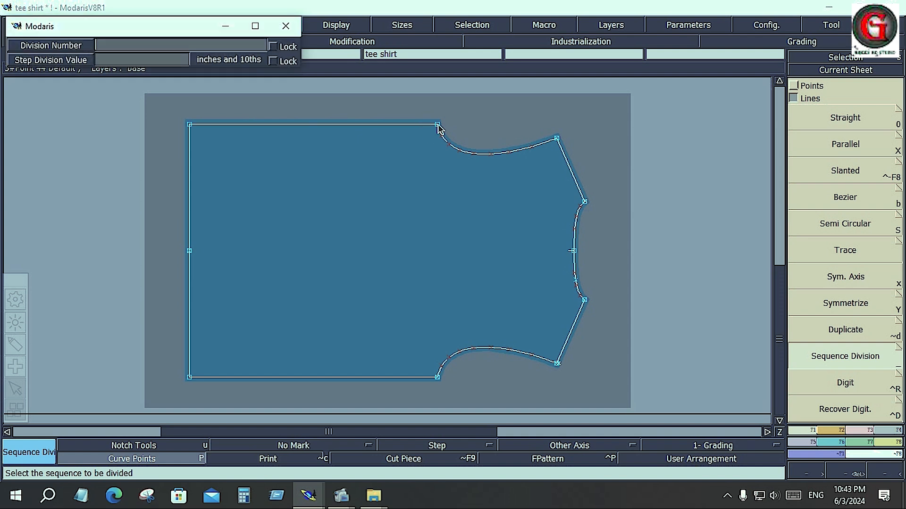
{"action": "type", "text": "5"}
{"action": "key", "text": "Return"}
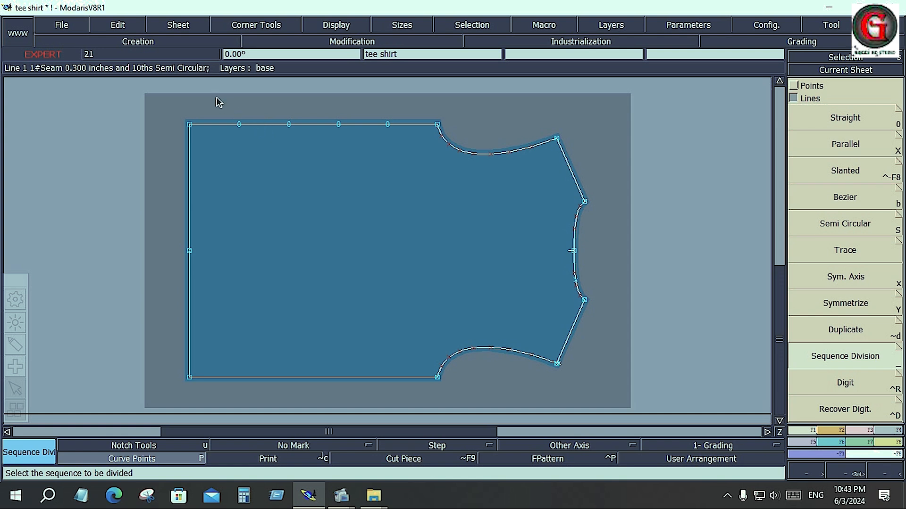
{"action": "left_click_drag", "start_coordinate": [208, 95], "coordinate": [416, 167]}
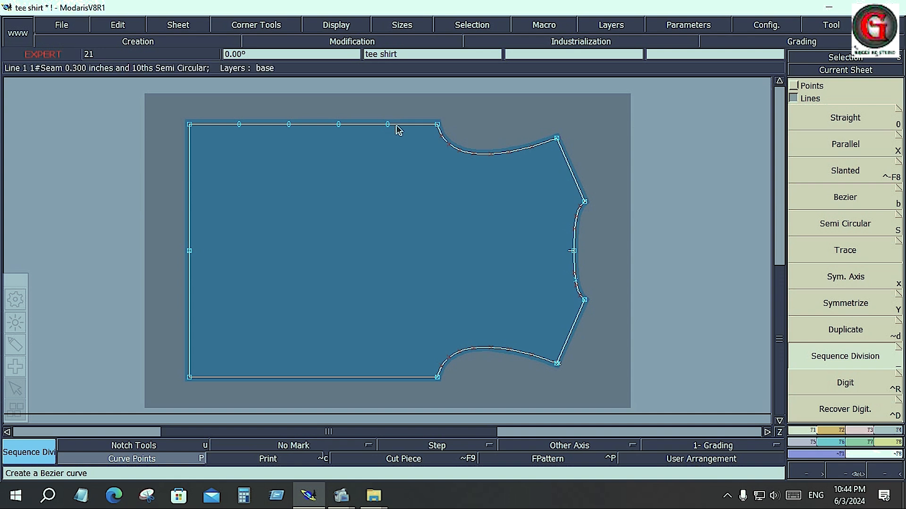
- Use Division to split the lower side seam into 5 equal parts between its hem and underarm points
{"action": "left_click", "coordinate": [794, 86]}
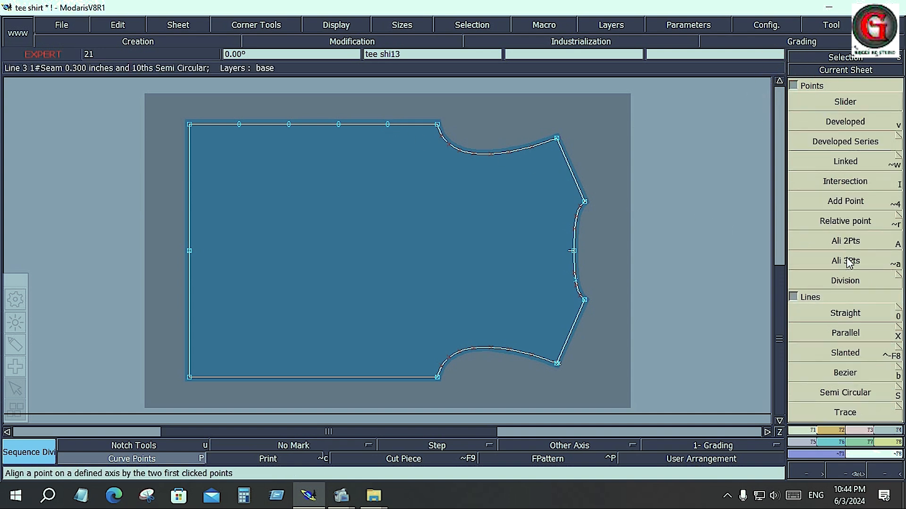
{"action": "left_click", "coordinate": [853, 279]}
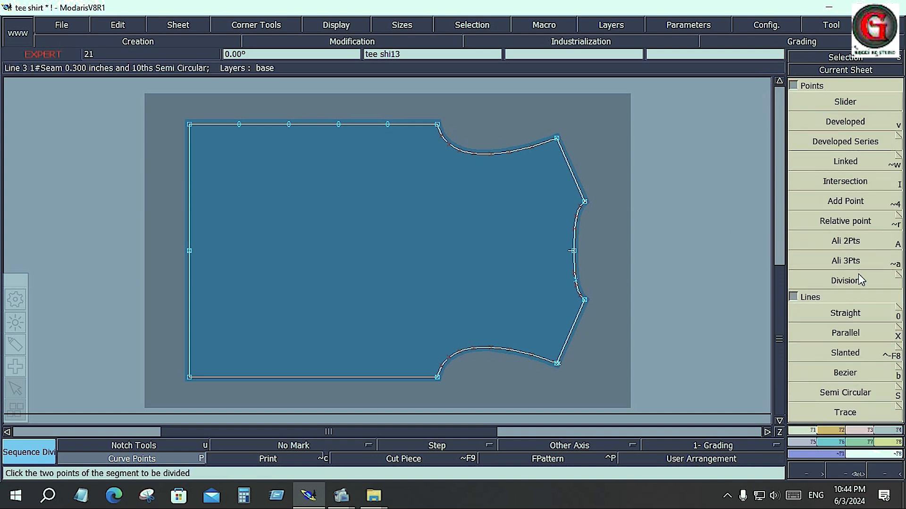
{"action": "left_click", "coordinate": [190, 378]}
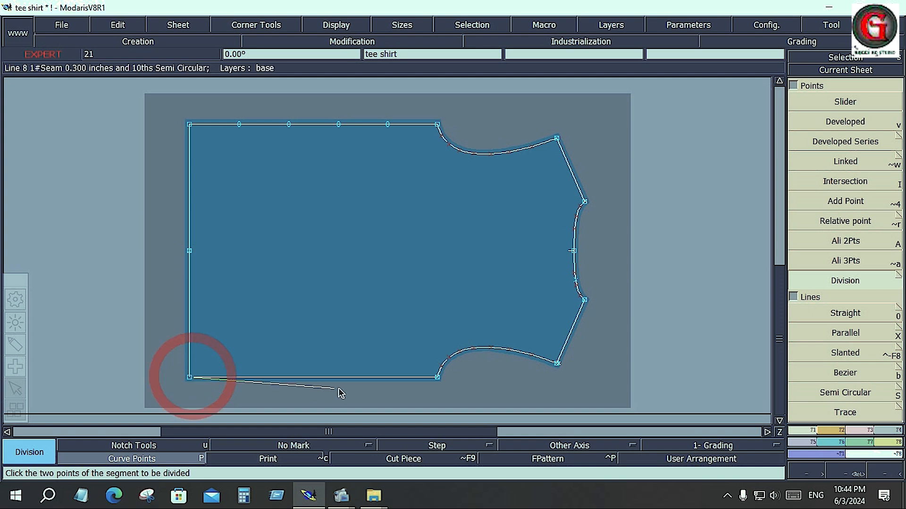
{"action": "left_click", "coordinate": [437, 378]}
{"action": "key", "text": "Return"}
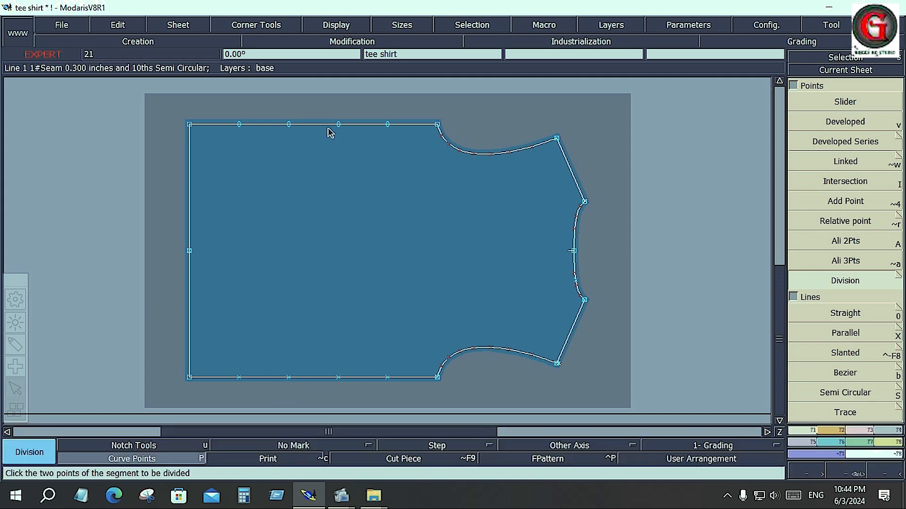
- Reshape the lower side seam's division point nearest the underarm, moving it off the seam into the piece
{"action": "left_click", "coordinate": [861, 432]}
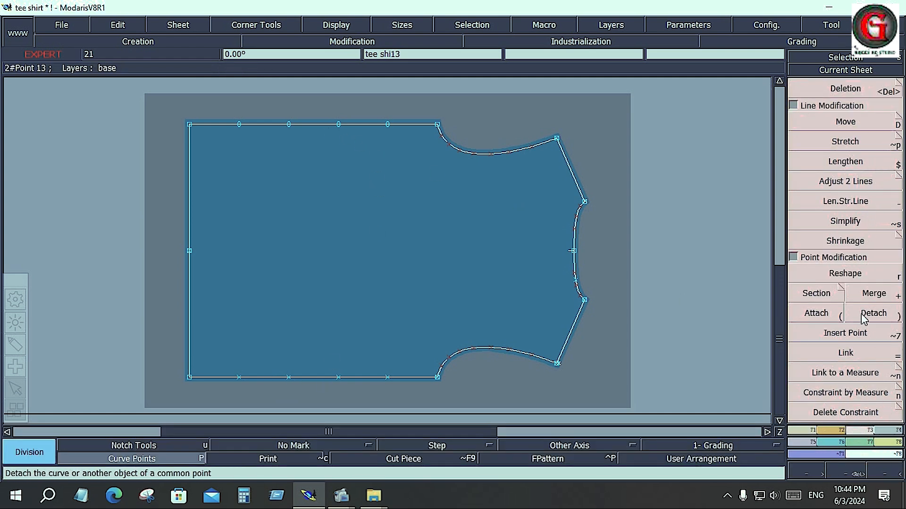
{"action": "left_click", "coordinate": [858, 428]}
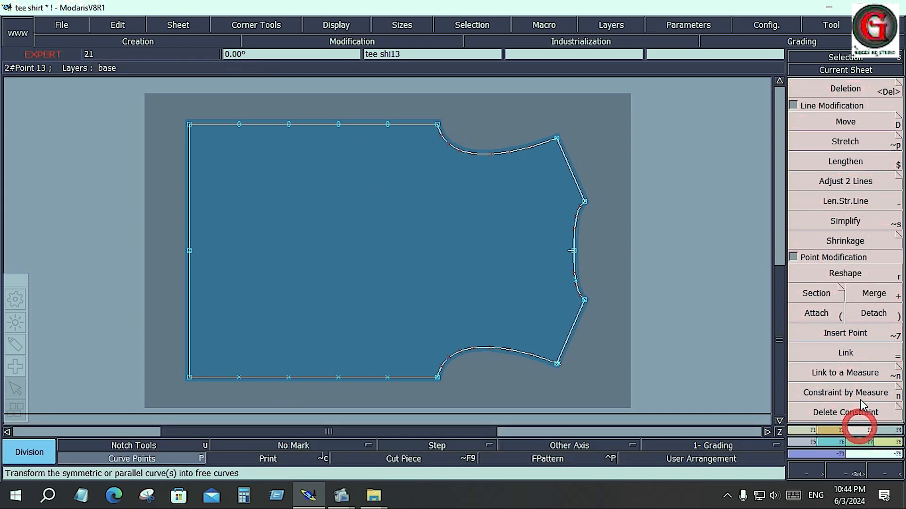
{"action": "left_click", "coordinate": [847, 277]}
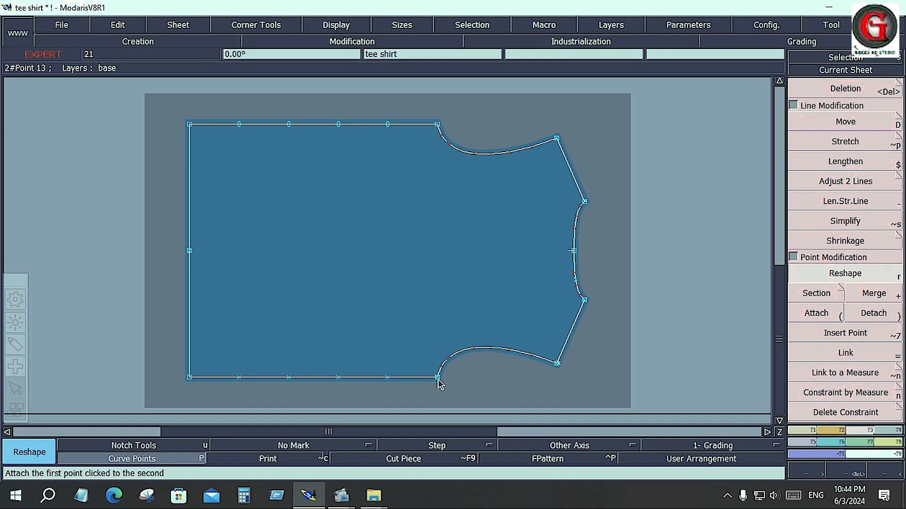
{"action": "left_click", "coordinate": [387, 377]}
{"action": "left_click", "coordinate": [387, 312]}
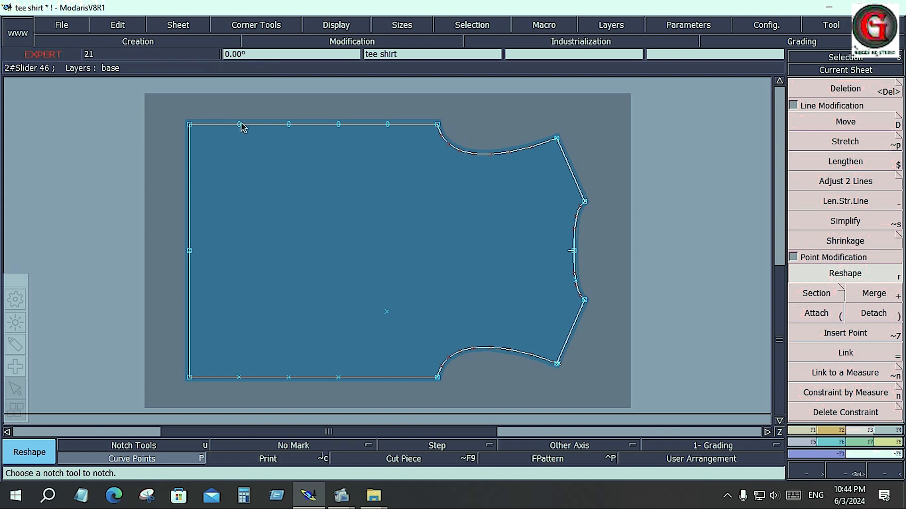
- Select the upper side seam's division points and convert them into inserted line points with Insert Point
{"action": "left_click_drag", "start_coordinate": [208, 105], "coordinate": [400, 153]}
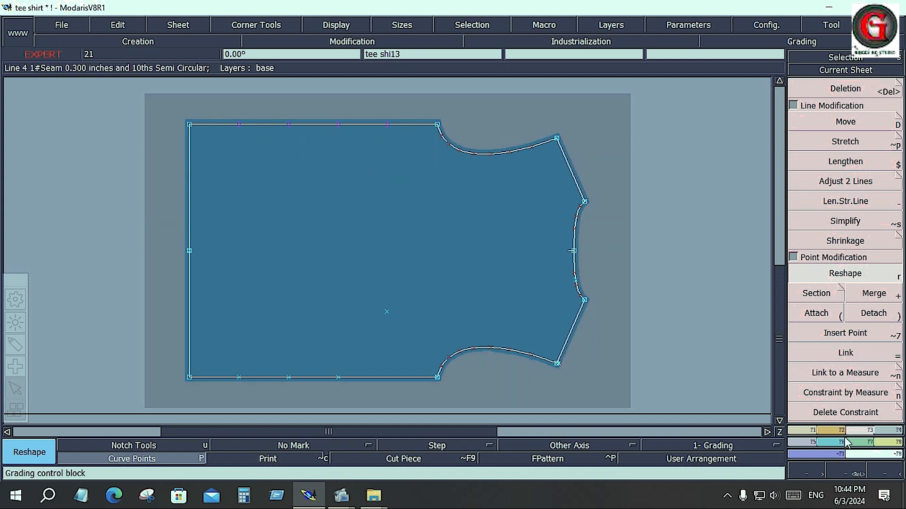
{"action": "left_click", "coordinate": [845, 333]}
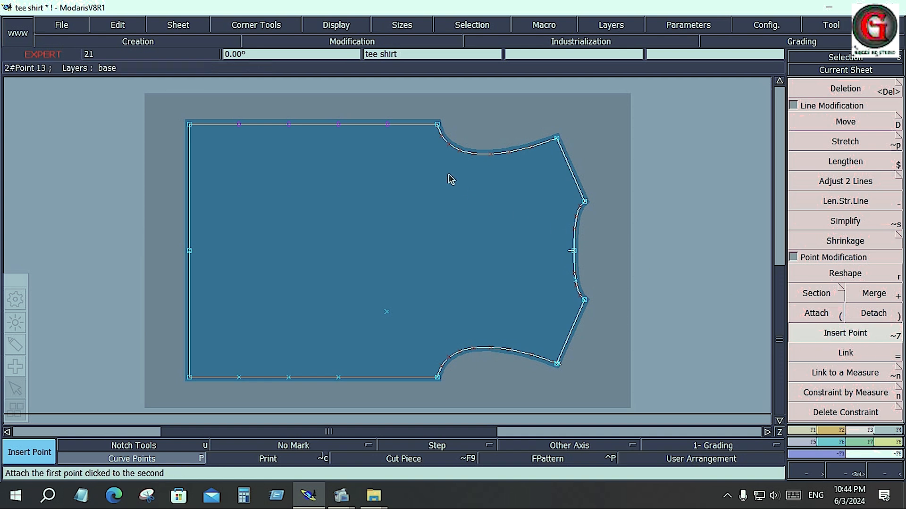
{"action": "left_click", "coordinate": [340, 125]}
{"action": "left_click", "coordinate": [288, 125]}
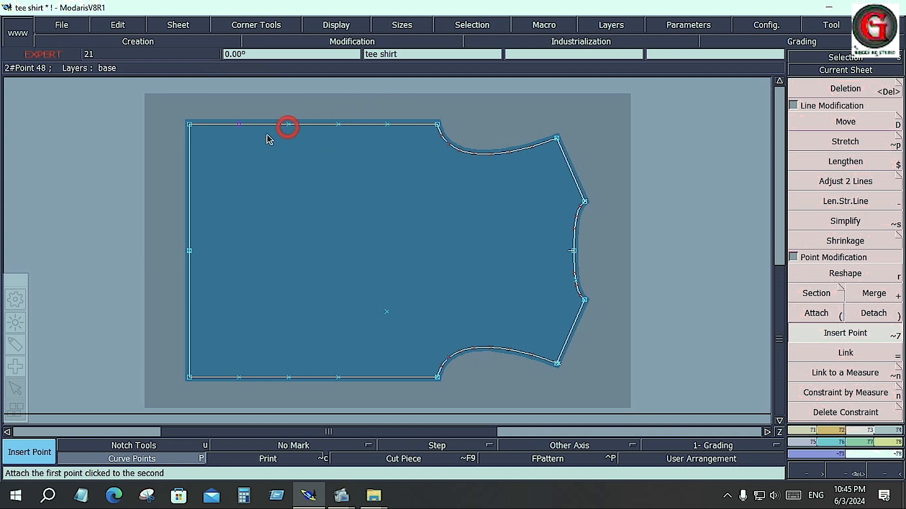
{"action": "left_click", "coordinate": [236, 126]}
{"action": "right_click", "coordinate": [259, 175]}
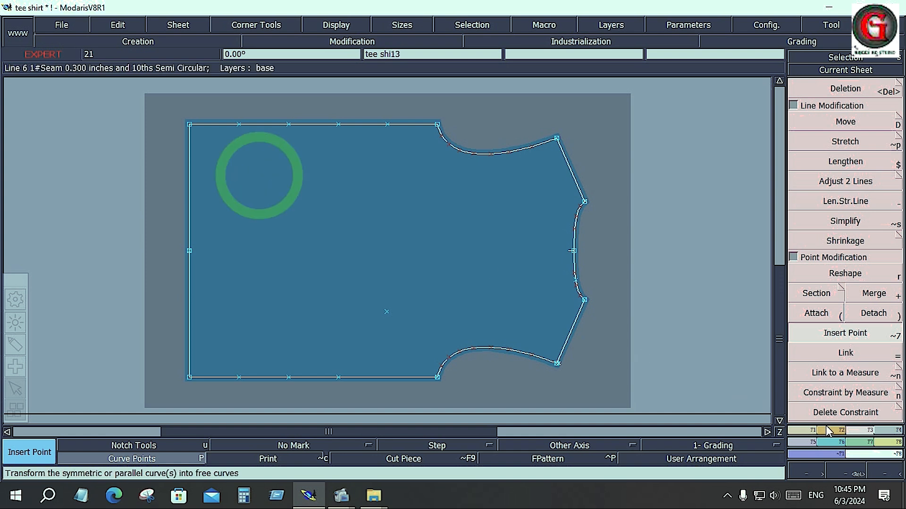
- Reshape the upper side seam by pulling its inserted point nearest the underarm slightly inward
{"action": "left_click", "coordinate": [838, 274]}
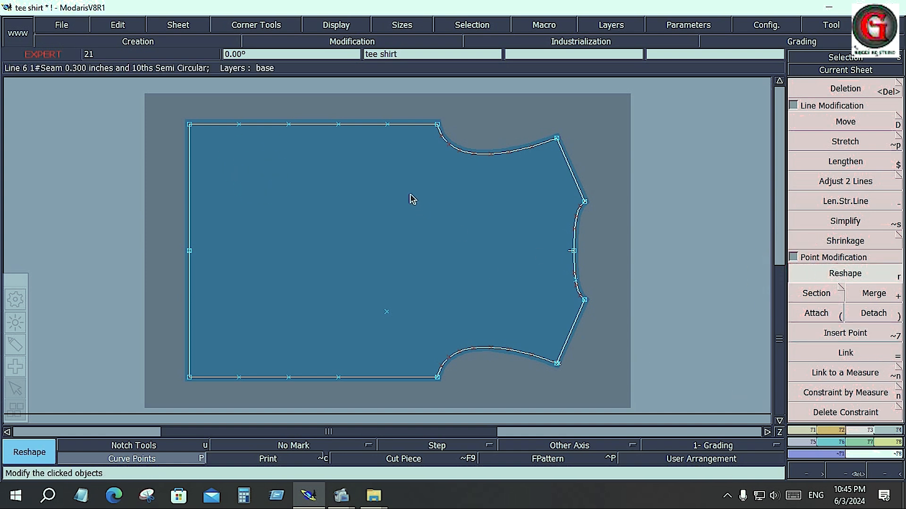
{"action": "left_click", "coordinate": [387, 125]}
{"action": "left_click", "coordinate": [384, 141]}
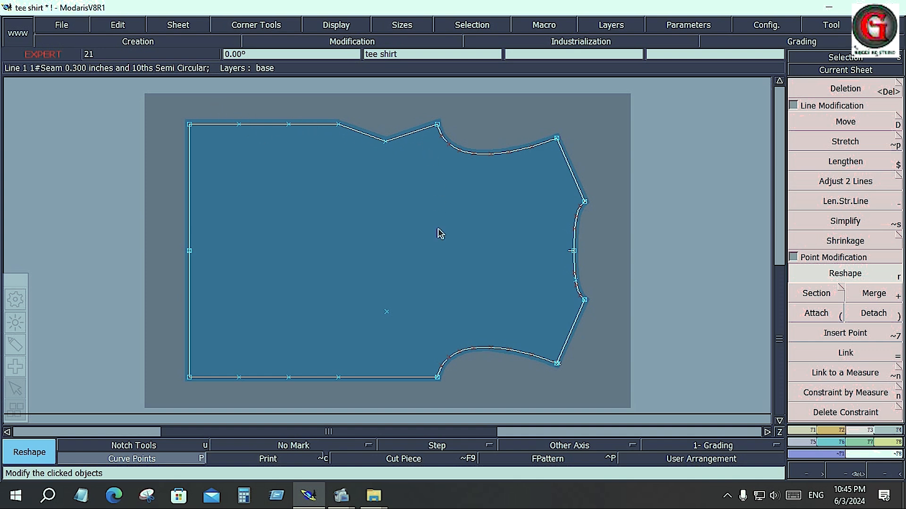
- Move the three remaining division points of the lower side seam off the line into the piece with Reshape
{"action": "left_click", "coordinate": [288, 377]}
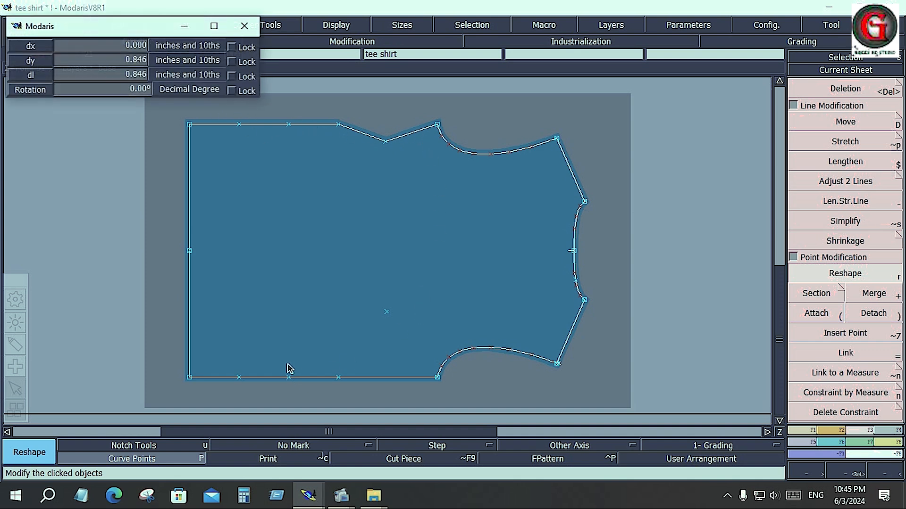
{"action": "left_click", "coordinate": [288, 353]}
{"action": "left_click", "coordinate": [239, 378]}
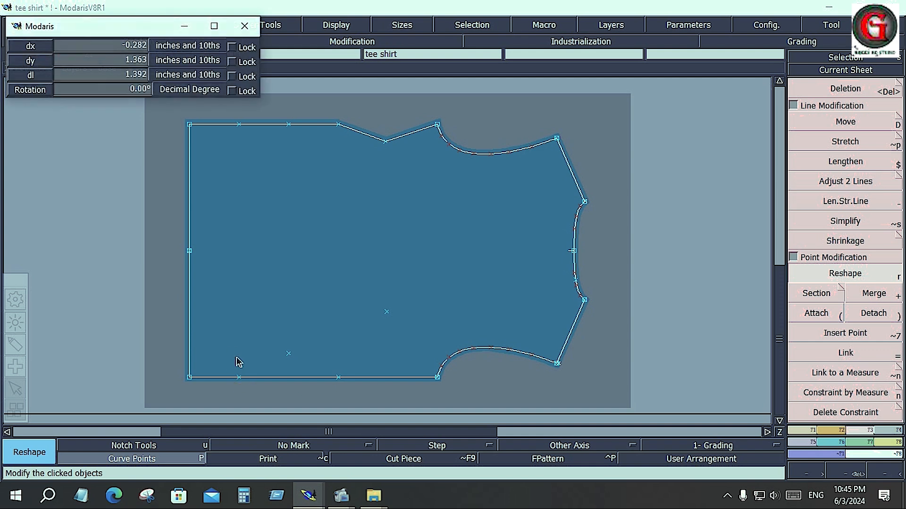
{"action": "left_click", "coordinate": [233, 350]}
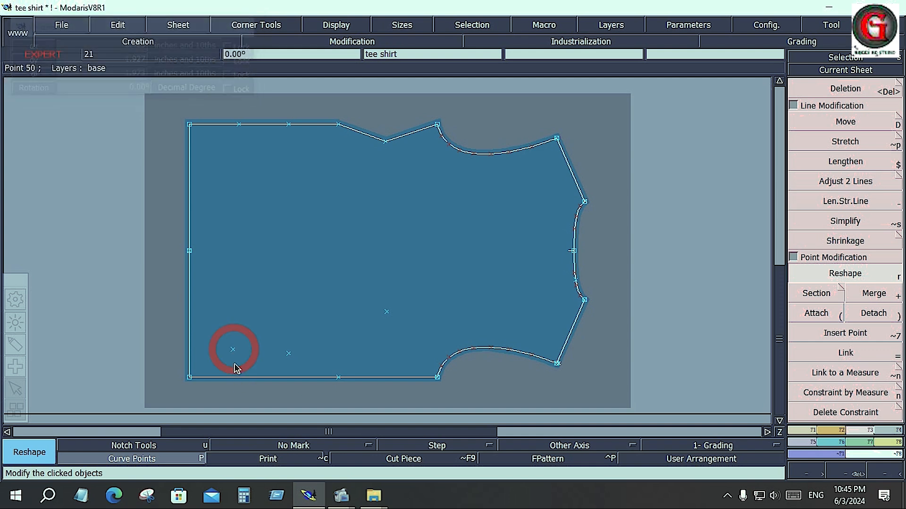
{"action": "left_click", "coordinate": [338, 378]}
{"action": "left_click", "coordinate": [353, 335]}
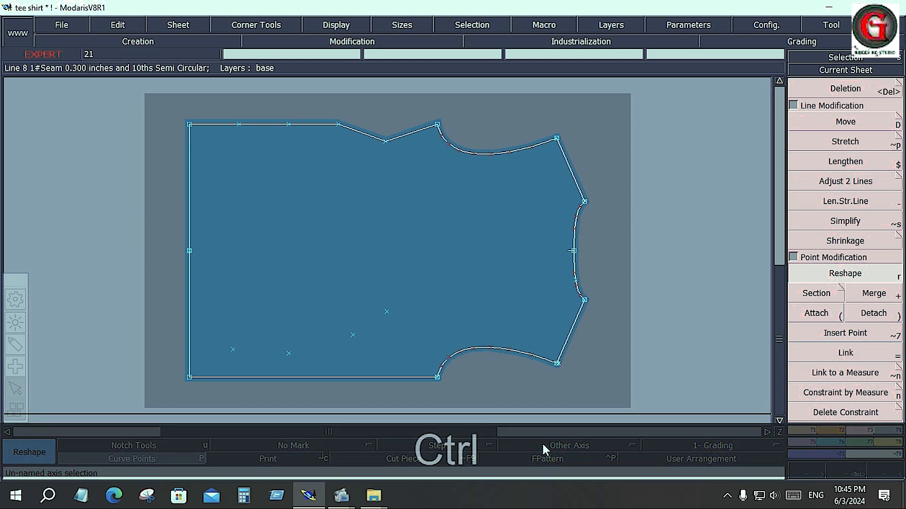
- Undo the Reshape moves and the Insert Point changes on both side seams
{"action": "key", "text": "ctrl+z"}
{"action": "key", "text": "ctrl+z"}
{"action": "key", "text": "ctrl+z"}
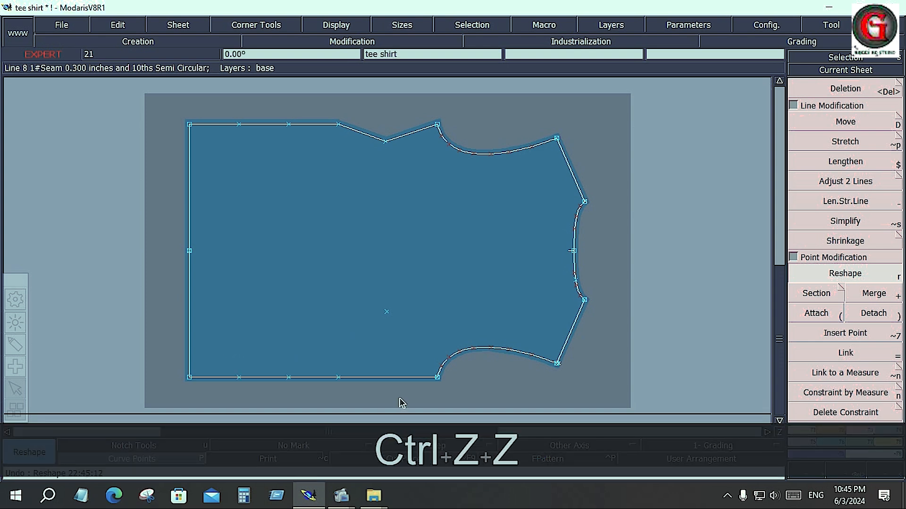
{"action": "key", "text": "ctrl+z"}
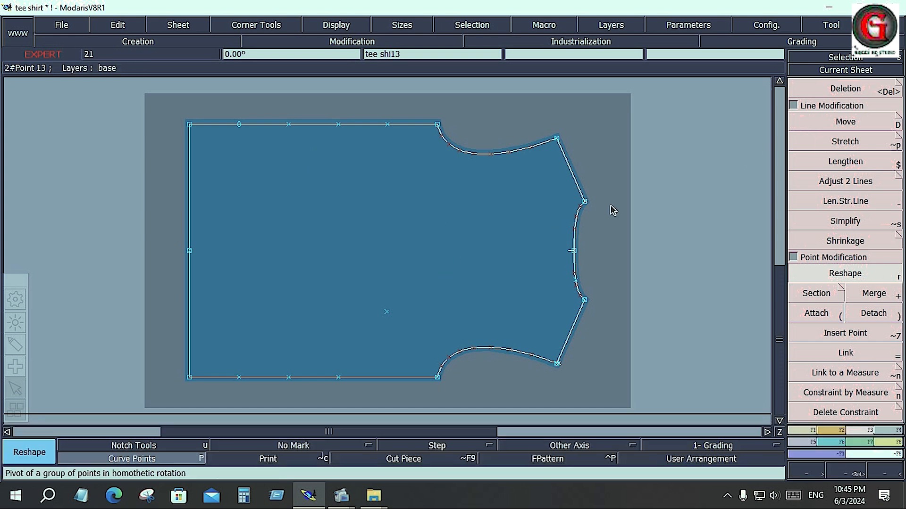
{"action": "key", "text": "ctrl+z"}
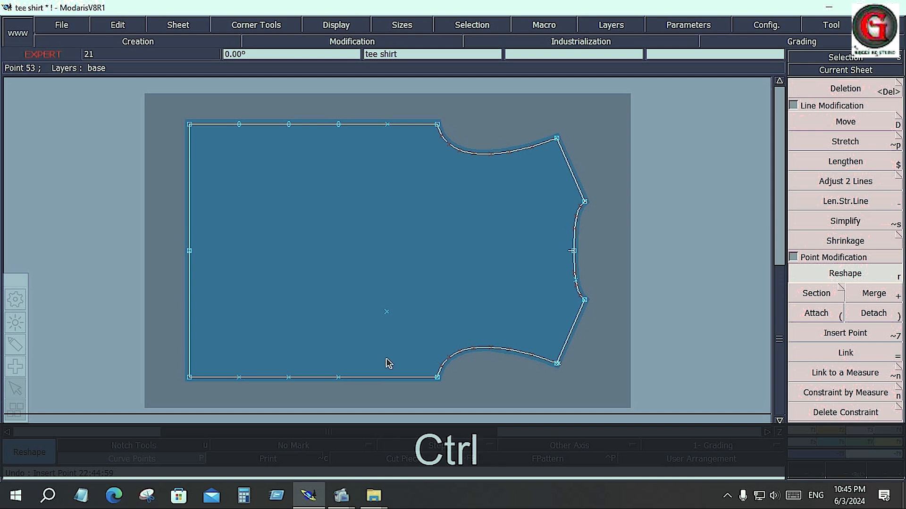
{"action": "key", "text": "ctrl+z"}
{"action": "key", "text": "ctrl+z"}
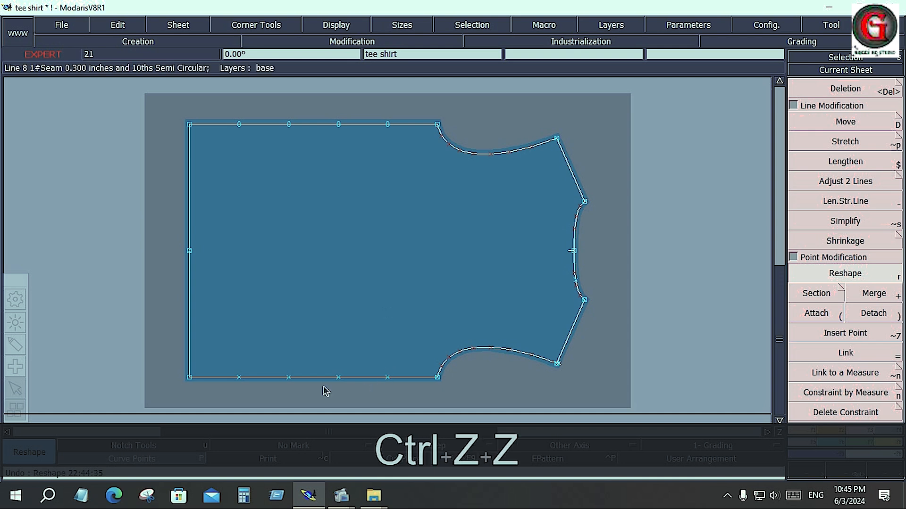
- Select the division points on the lower and upper side seams in turn to compare them, clearing each selection
{"action": "left_click_drag", "start_coordinate": [205, 348], "coordinate": [413, 399]}
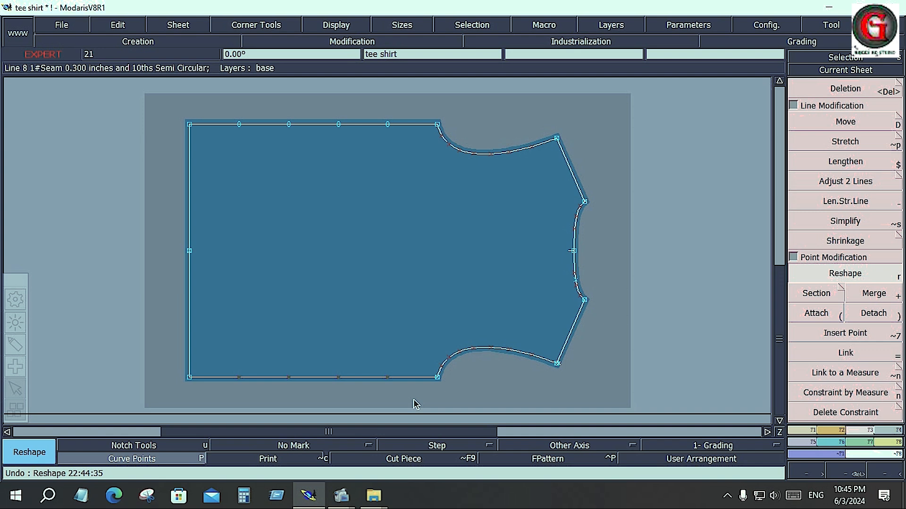
{"action": "left_click", "coordinate": [388, 256]}
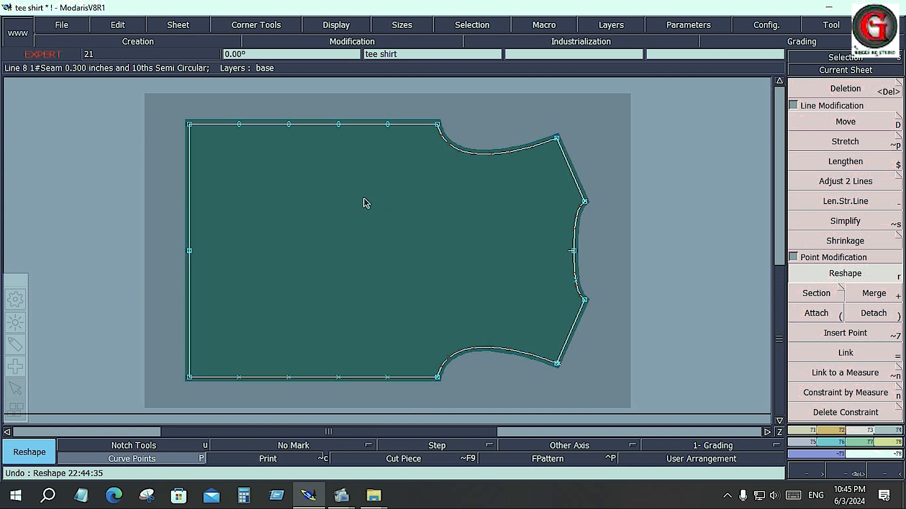
{"action": "left_click_drag", "start_coordinate": [278, 135], "coordinate": [413, 171]}
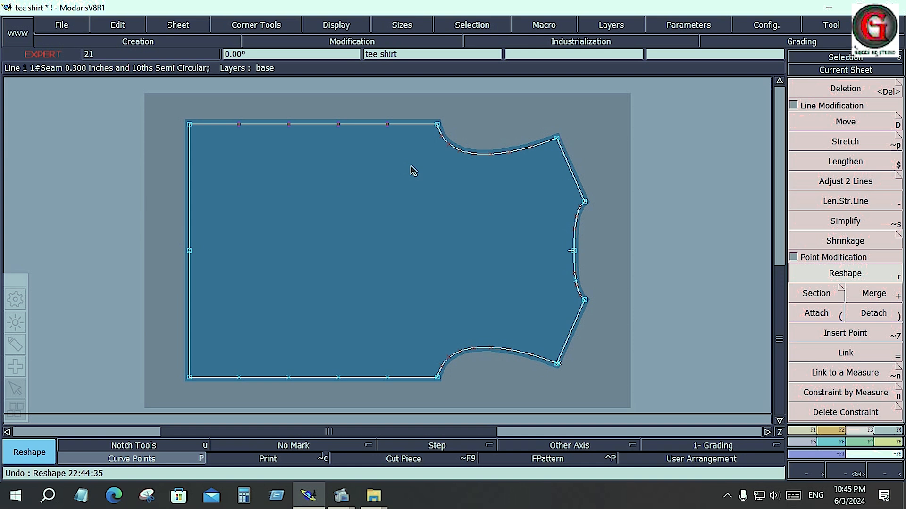
{"action": "left_click", "coordinate": [413, 171]}
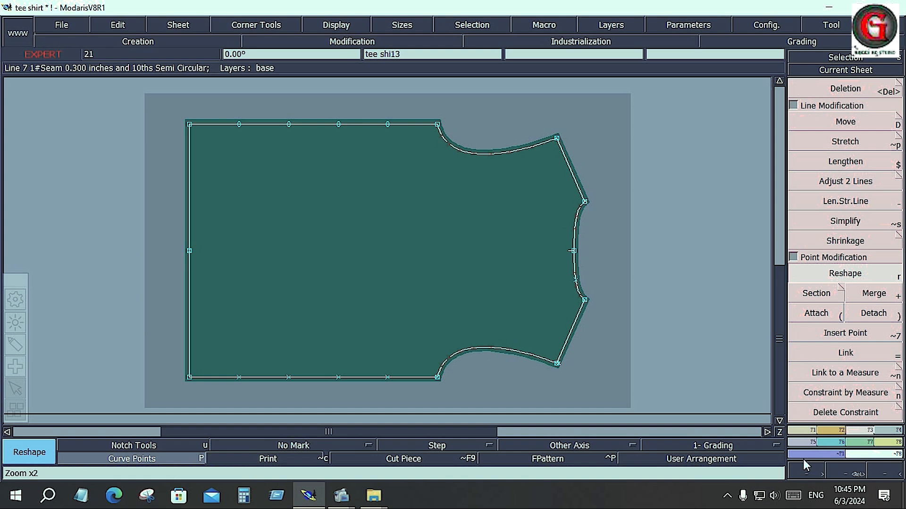
- Divide the upper armhole curve into 4 parts with Sequence Division, from the underarm point to the shoulder point
{"action": "left_click", "coordinate": [798, 430]}
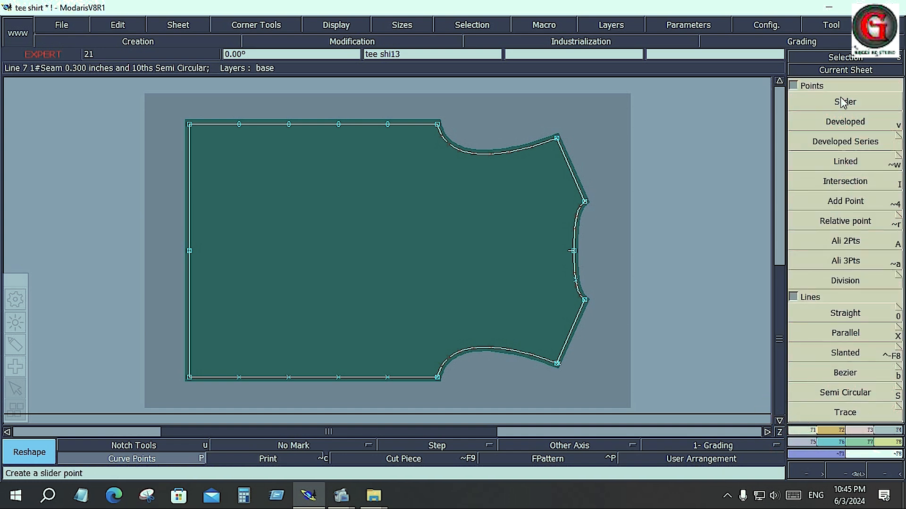
{"action": "left_click", "coordinate": [793, 86]}
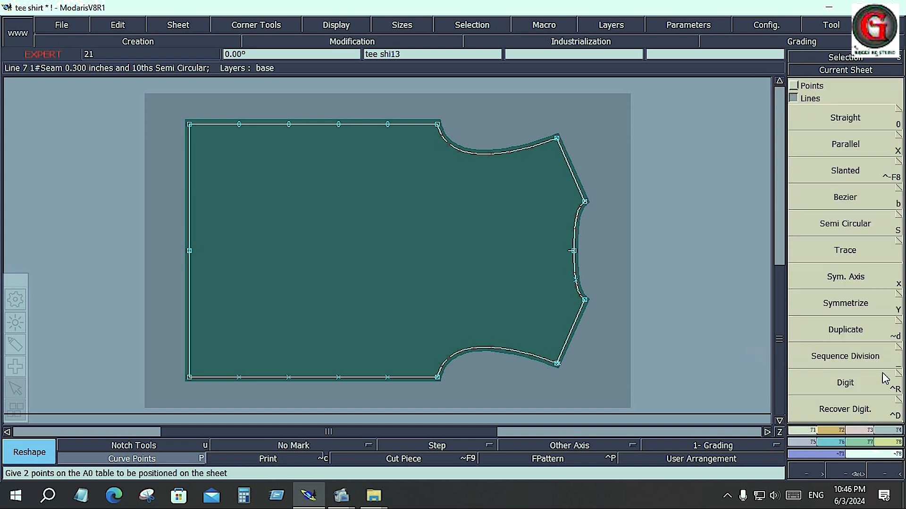
{"action": "left_click", "coordinate": [848, 358]}
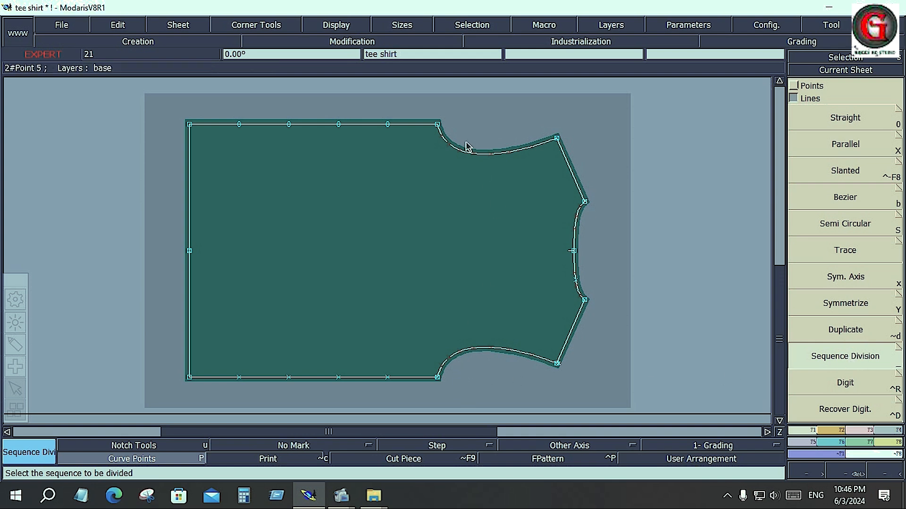
{"action": "key", "text": "Return"}
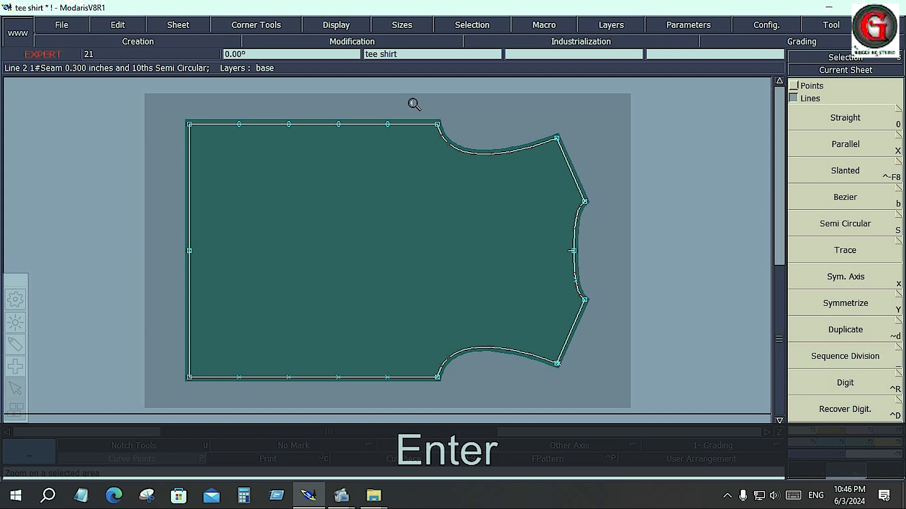
{"action": "left_click_drag", "start_coordinate": [404, 120], "coordinate": [563, 165]}
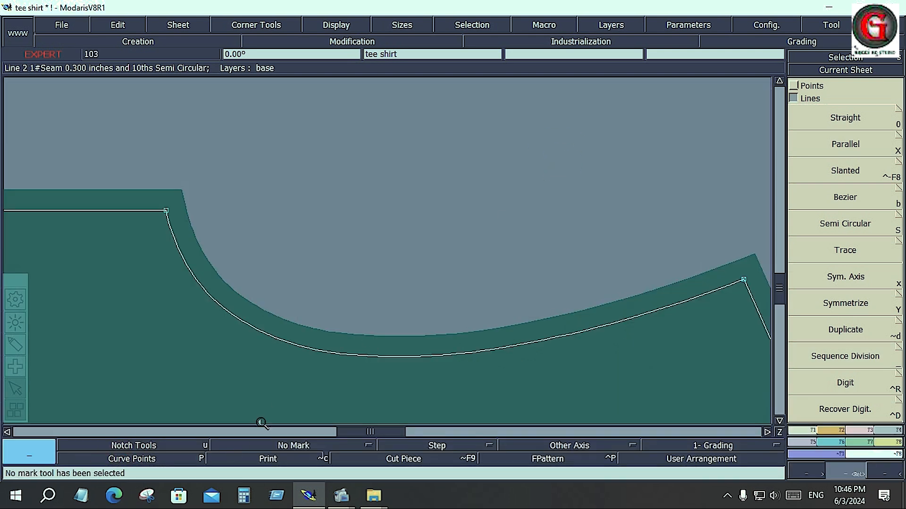
{"action": "left_click", "coordinate": [847, 367]}
{"action": "left_click", "coordinate": [848, 368]}
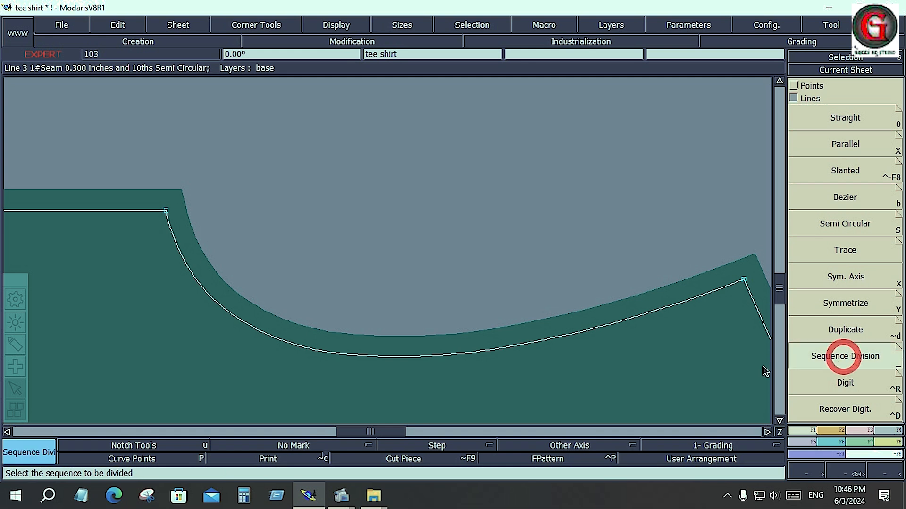
{"action": "left_click", "coordinate": [166, 210]}
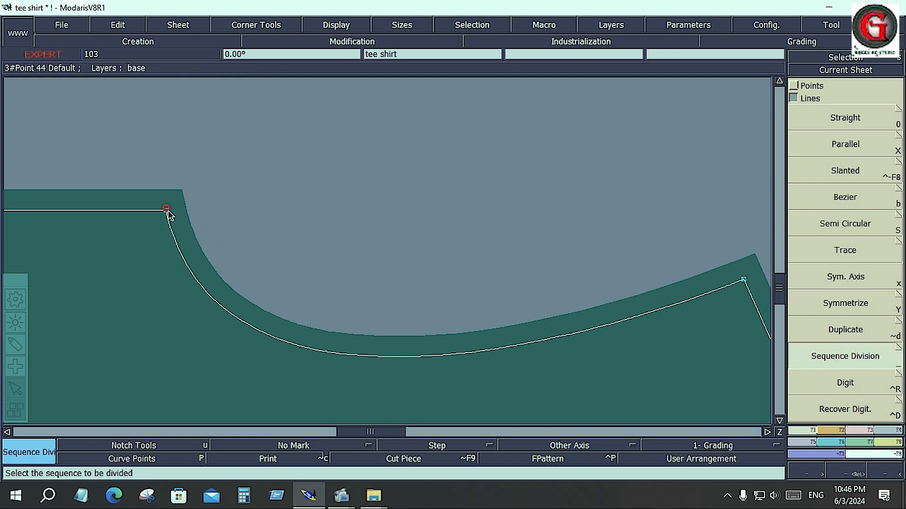
{"action": "left_click", "coordinate": [743, 280]}
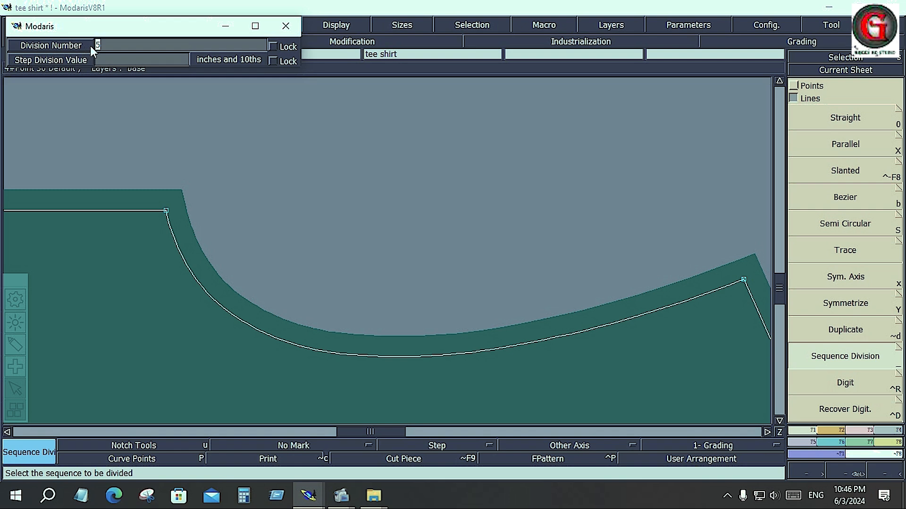
{"action": "type", "text": "4"}
{"action": "key", "text": "Return"}
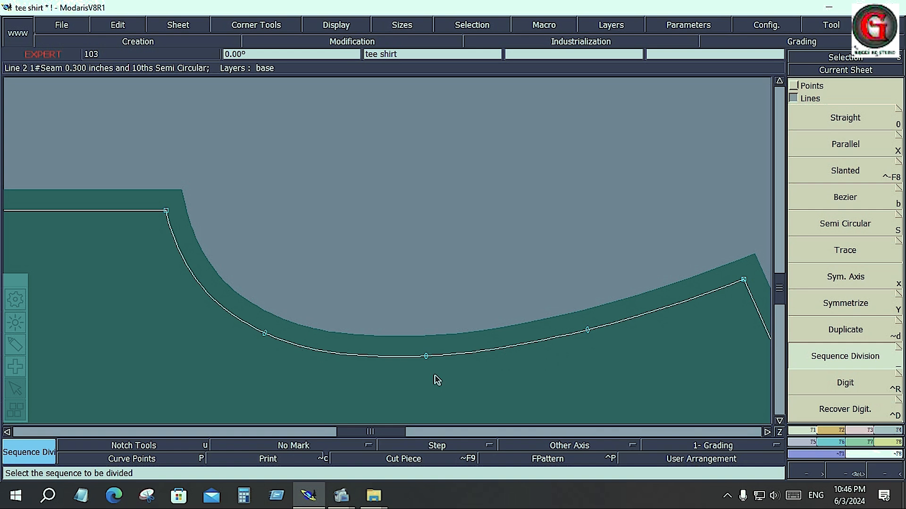
- Insert the two outer division points into the upper armhole curve and reshape both outward from the piece
{"action": "left_click", "coordinate": [866, 430]}
{"action": "left_click", "coordinate": [828, 335]}
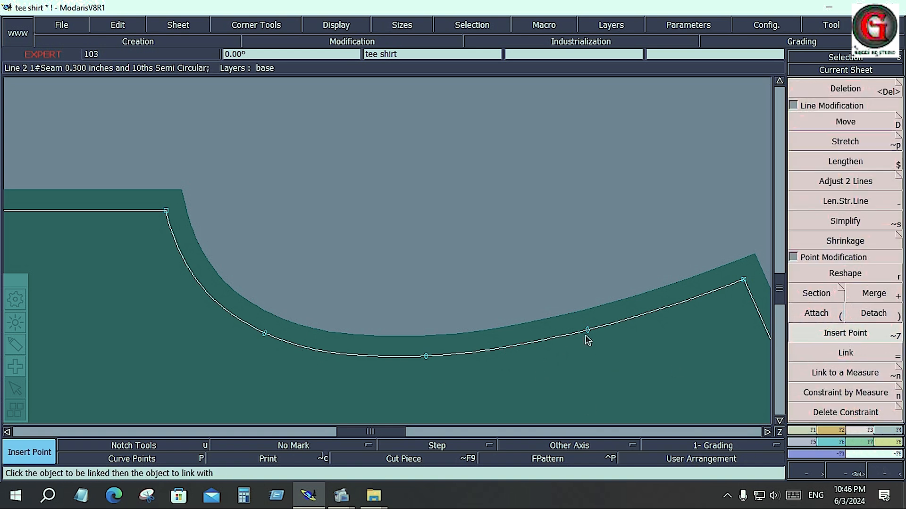
{"action": "left_click", "coordinate": [812, 277]}
{"action": "left_click_drag", "start_coordinate": [588, 330], "coordinate": [559, 240]}
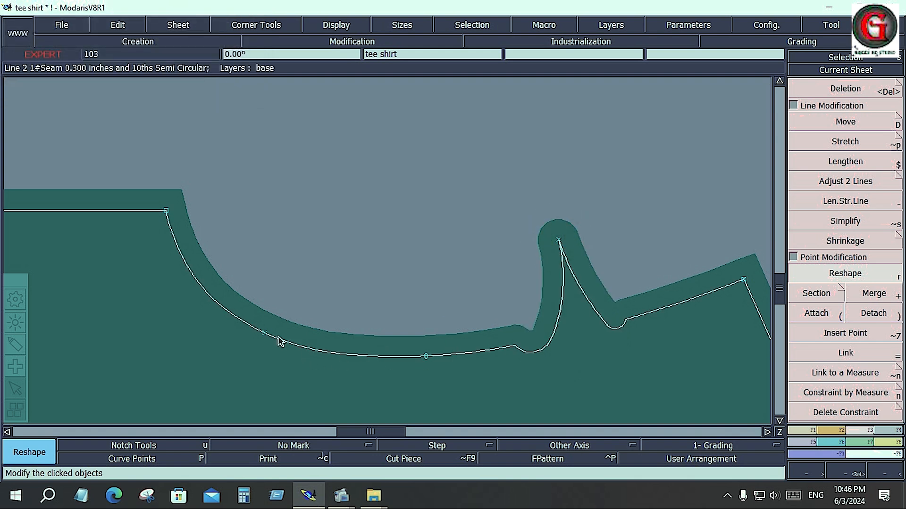
{"action": "left_click_drag", "start_coordinate": [264, 333], "coordinate": [286, 300]}
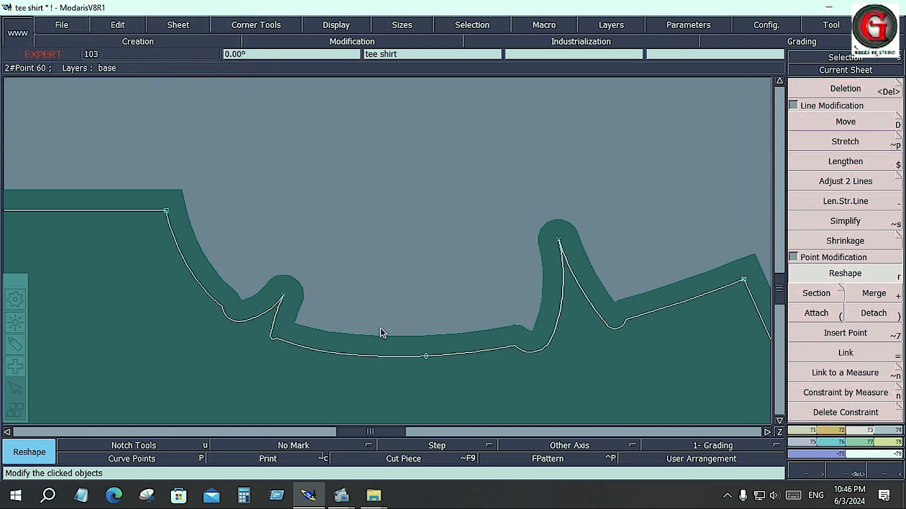
- Section the upper armhole curve at its two reshaped points
{"action": "left_click", "coordinate": [822, 293]}
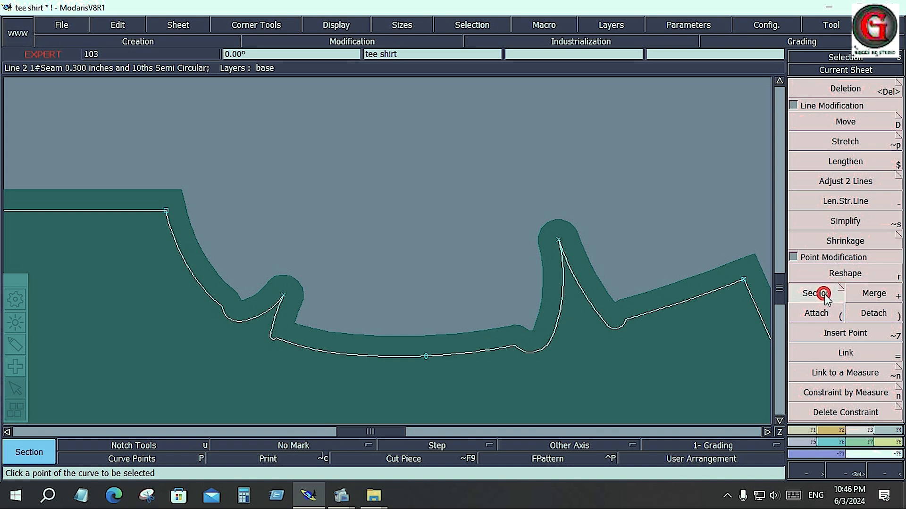
{"action": "left_click", "coordinate": [559, 241]}
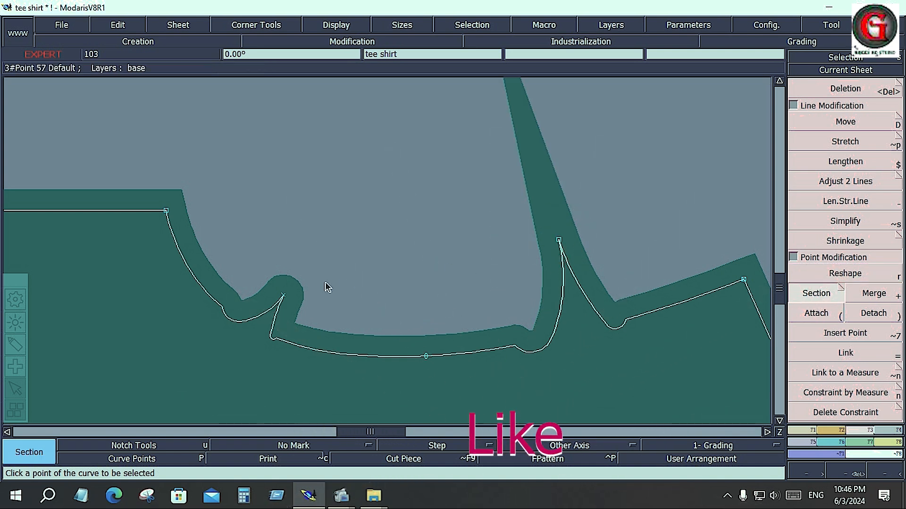
{"action": "left_click", "coordinate": [282, 297]}
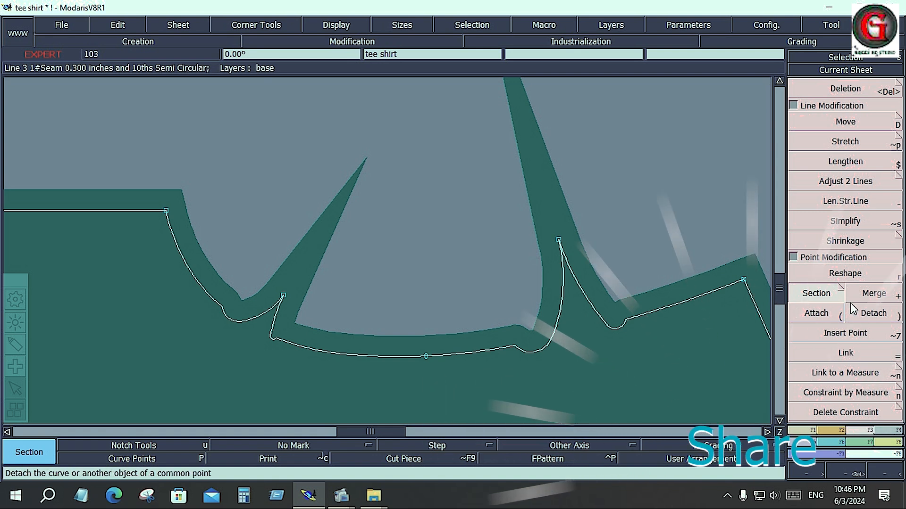
- Try to insert the middle division point into the upper armhole curve with Insert Point
{"action": "left_click", "coordinate": [862, 295]}
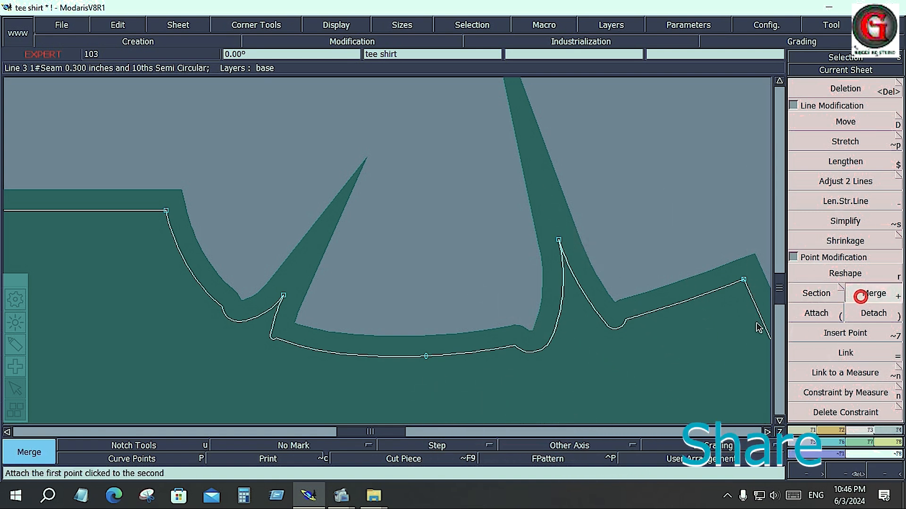
{"action": "left_click", "coordinate": [835, 333]}
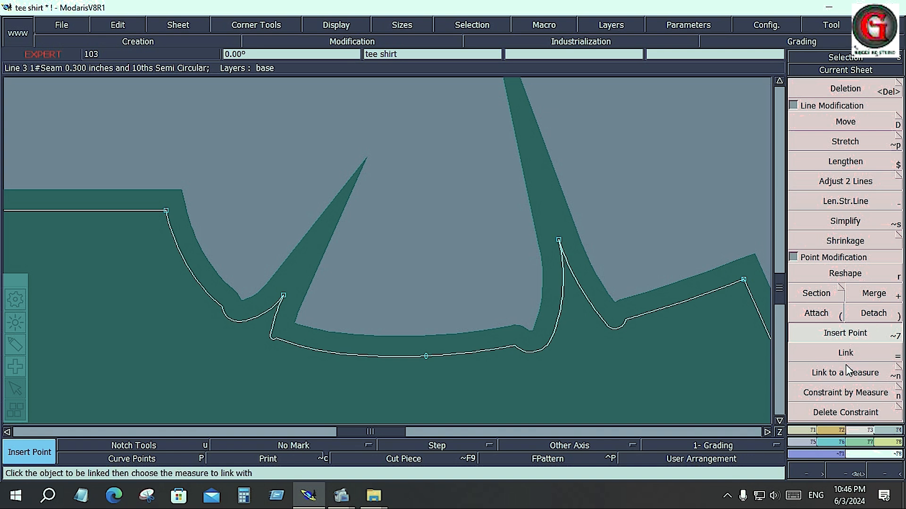
{"action": "left_click", "coordinate": [368, 237]}
{"action": "left_click", "coordinate": [838, 336]}
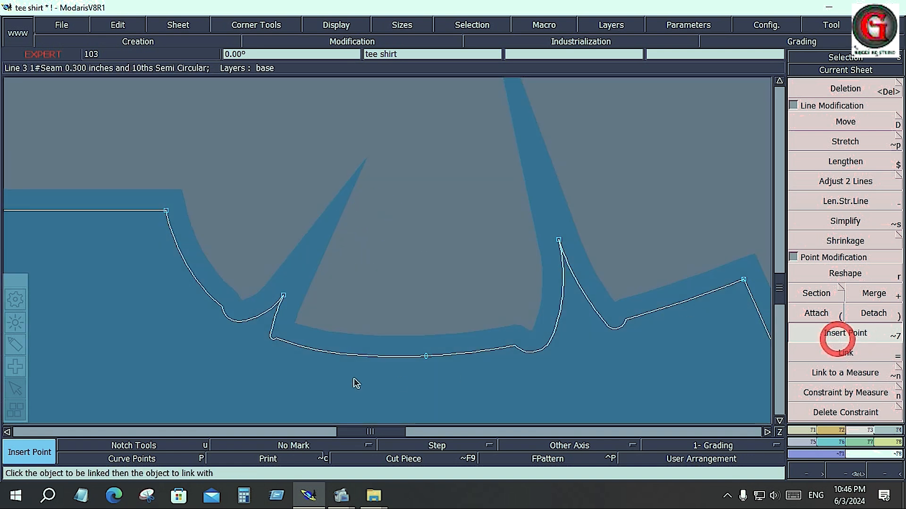
{"action": "left_click", "coordinate": [426, 357]}
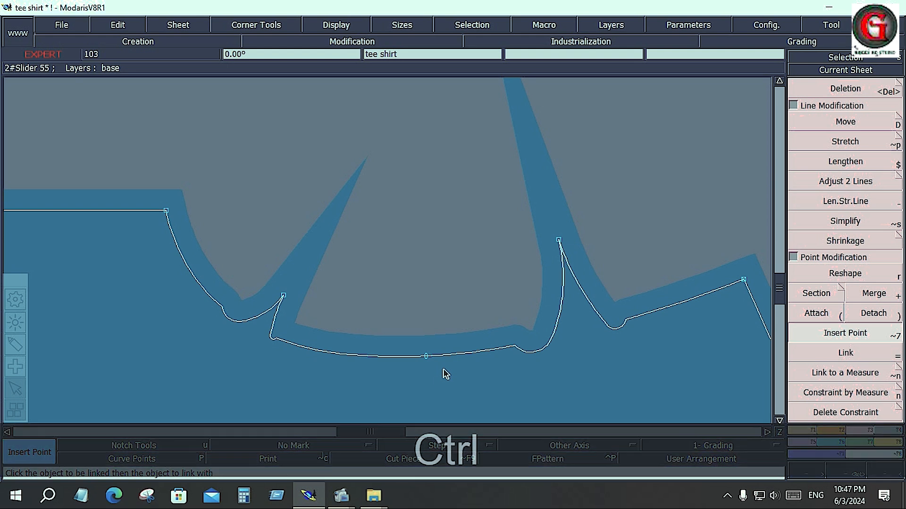
- Undo the Section and Reshape changes on the upper armhole, and check its restored points by selecting them and clearing the selection
{"action": "key", "text": "ctrl+z"}
{"action": "key", "text": "ctrl+z"}
{"action": "key", "text": "ctrl+z"}
{"action": "key", "text": "ctrl+z"}
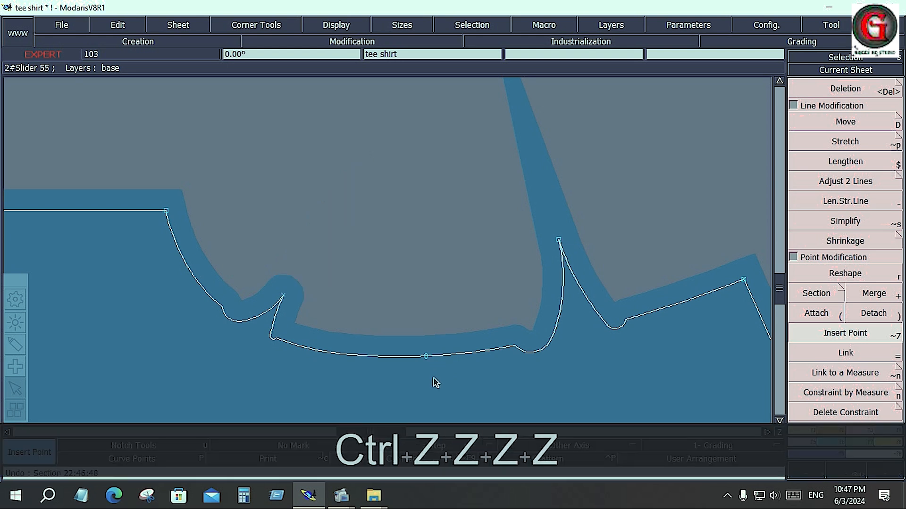
{"action": "key", "text": "ctrl+z"}
{"action": "key", "text": "ctrl+z"}
{"action": "key", "text": "ctrl+z"}
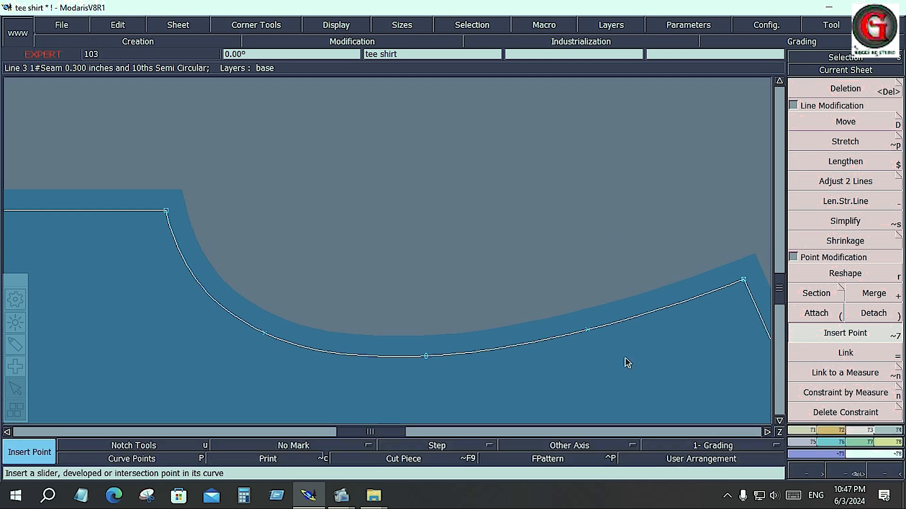
{"action": "left_click_drag", "start_coordinate": [97, 137], "coordinate": [761, 384]}
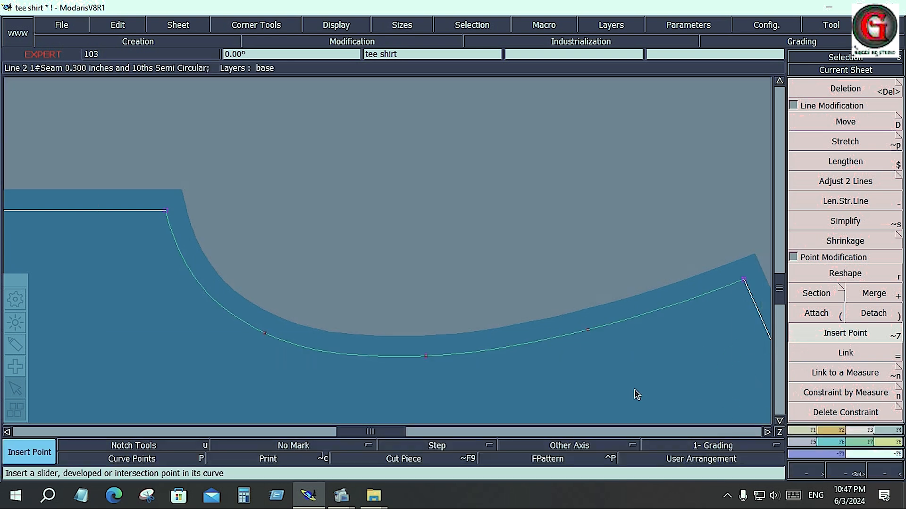
{"action": "left_click", "coordinate": [685, 374]}
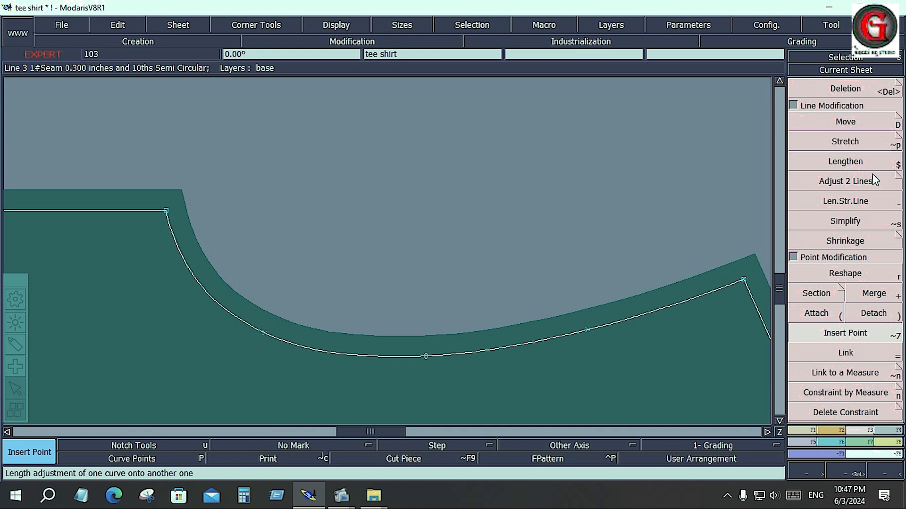
- Divide the straight distance between the underarm and shoulder points into 5 parts with the Division tool
{"action": "left_click", "coordinate": [806, 429]}
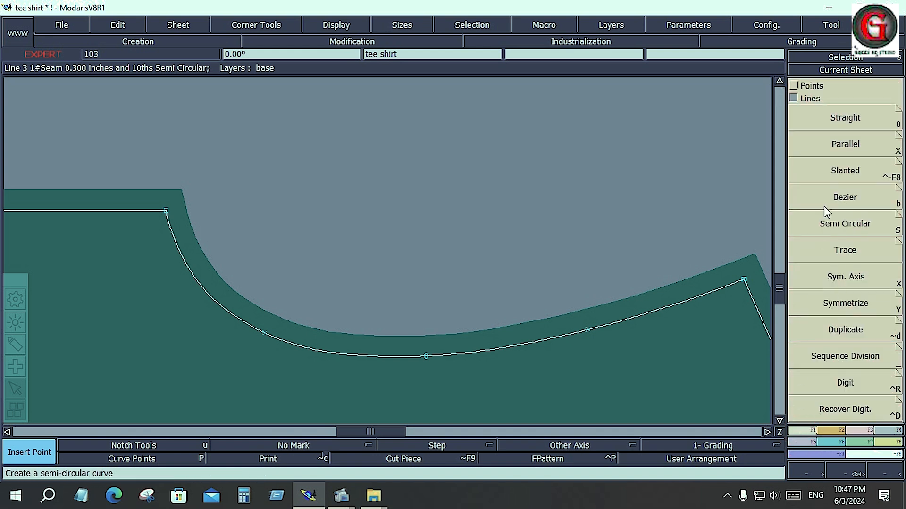
{"action": "left_click", "coordinate": [793, 85]}
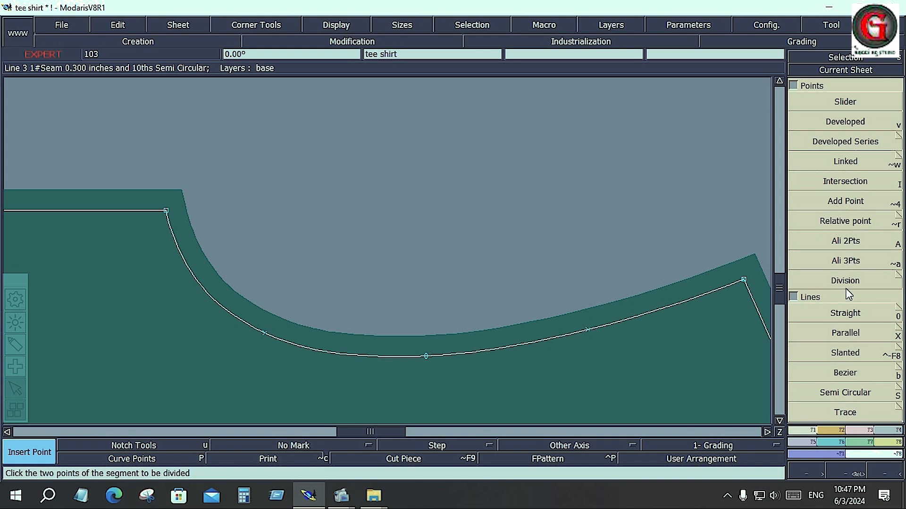
{"action": "left_click", "coordinate": [842, 283]}
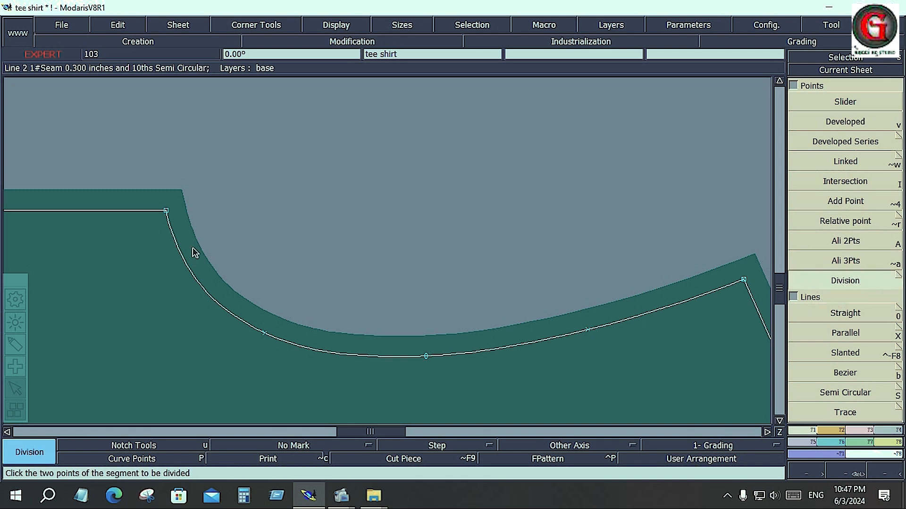
{"action": "left_click", "coordinate": [166, 210]}
{"action": "left_click", "coordinate": [743, 280]}
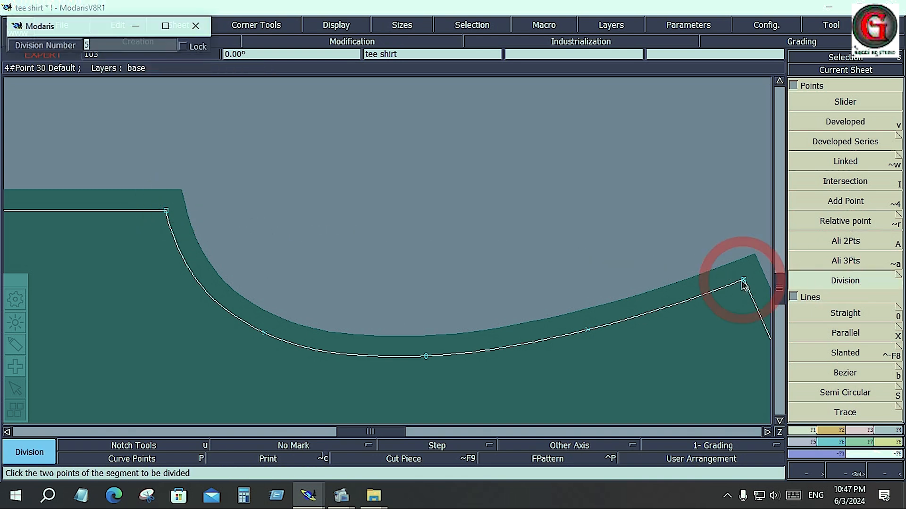
{"action": "key", "text": "Return"}
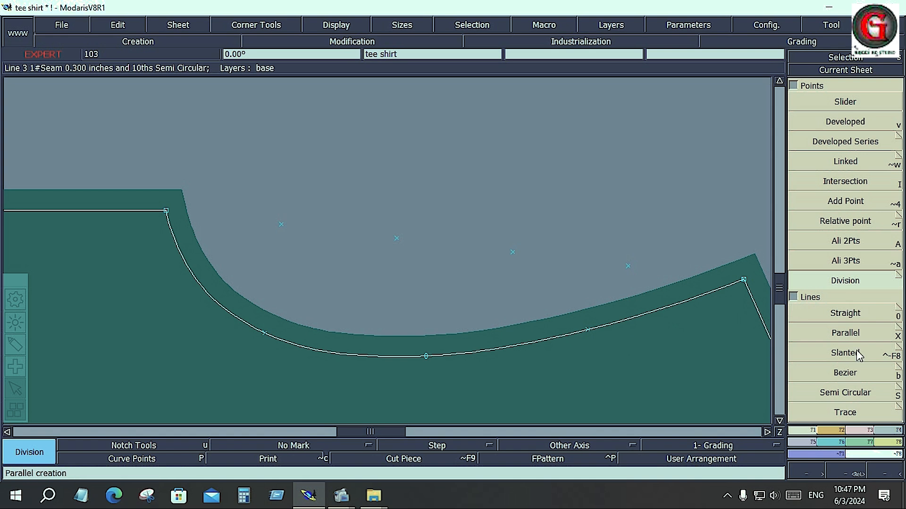
- Select the division points on and above the upper armhole curve and delete them all
{"action": "left_click", "coordinate": [793, 85]}
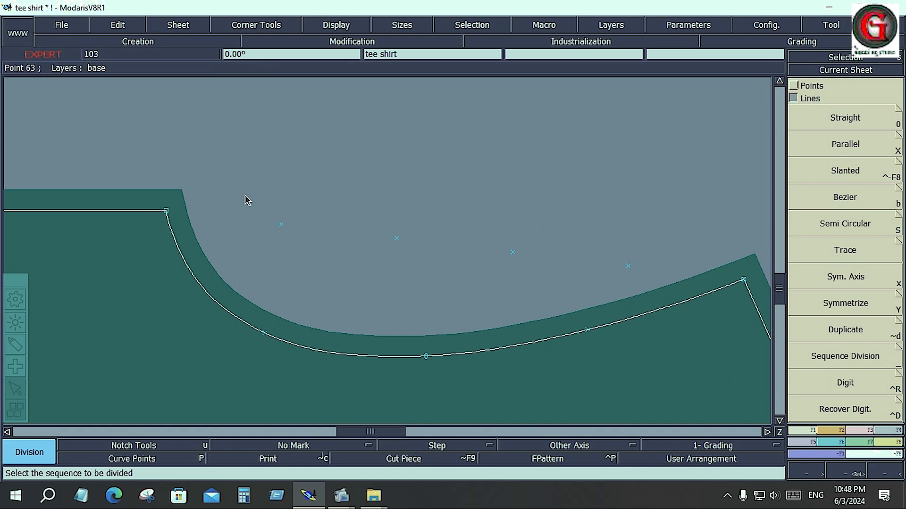
{"action": "left_click_drag", "start_coordinate": [228, 182], "coordinate": [687, 391]}
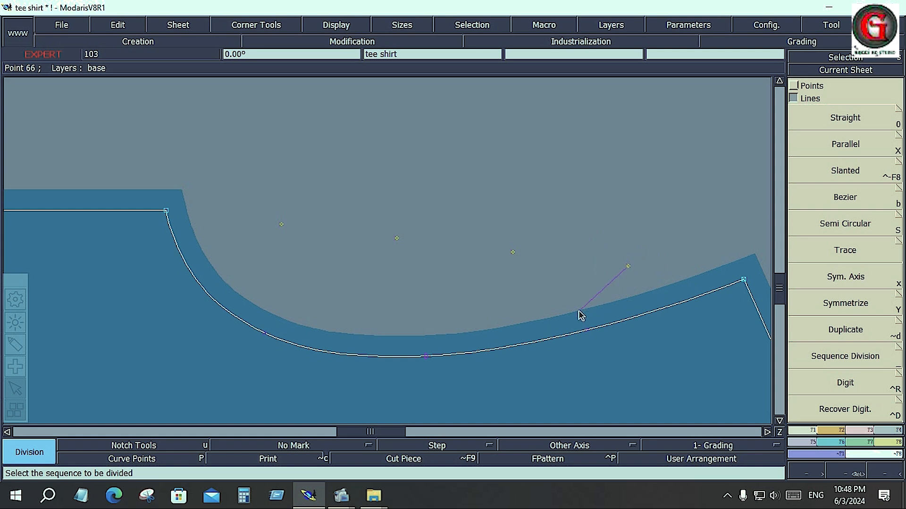
{"action": "key", "text": "Delete"}
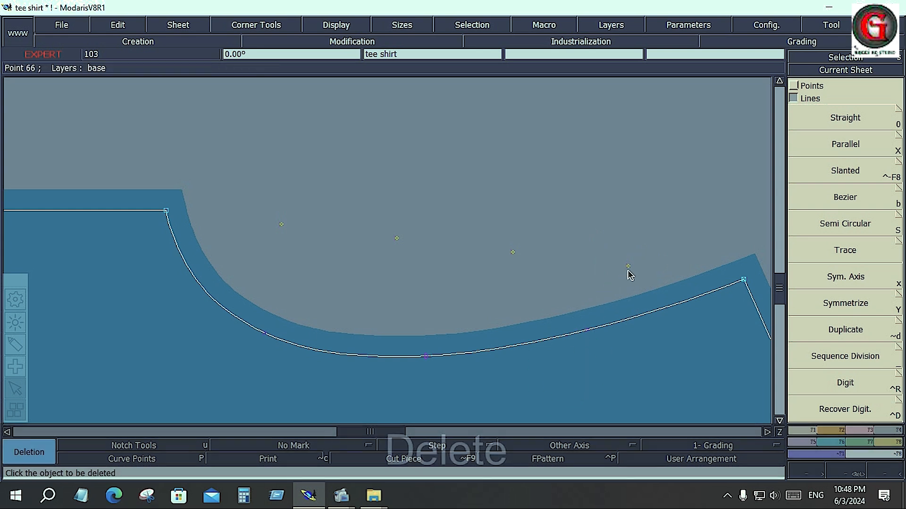
{"action": "left_click", "coordinate": [629, 269]}
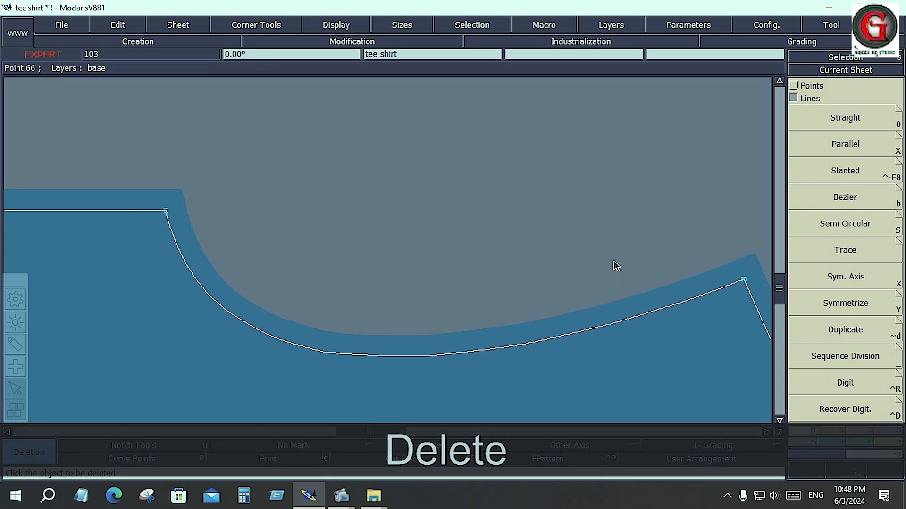
- Try to start Digit by giving two horizontal-axis points on the sheet with the unfilled T-shirt outline
{"action": "key", "text": "Home"}
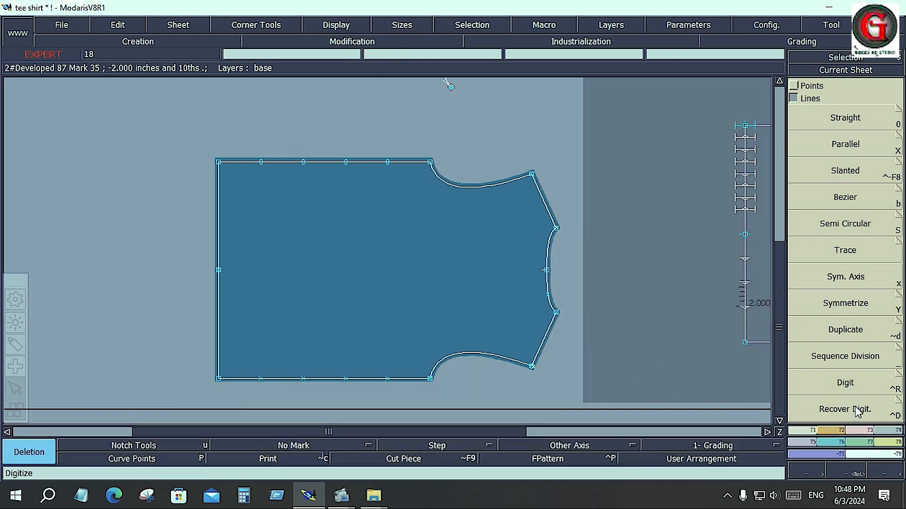
{"action": "left_click", "coordinate": [839, 386]}
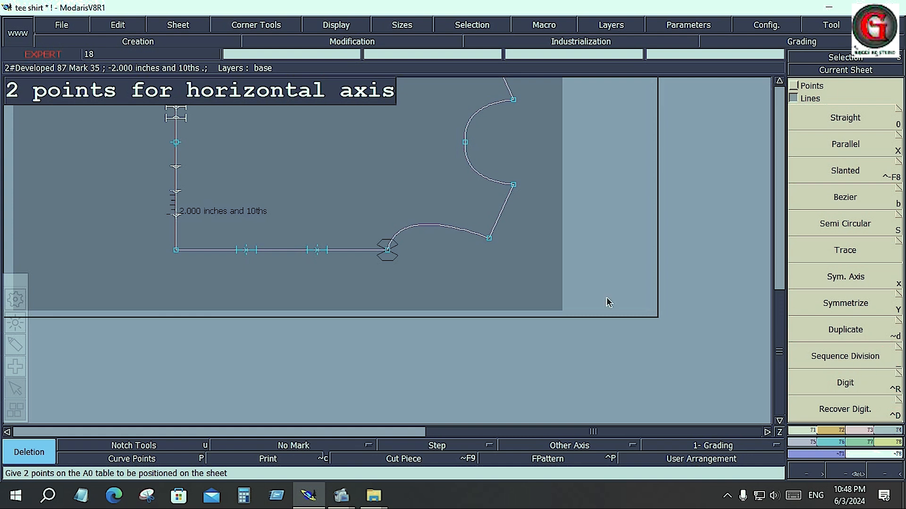
{"action": "left_click", "coordinate": [236, 168]}
{"action": "left_click", "coordinate": [332, 197]}
{"action": "left_click", "coordinate": [490, 173]}
{"action": "left_click", "coordinate": [403, 307]}
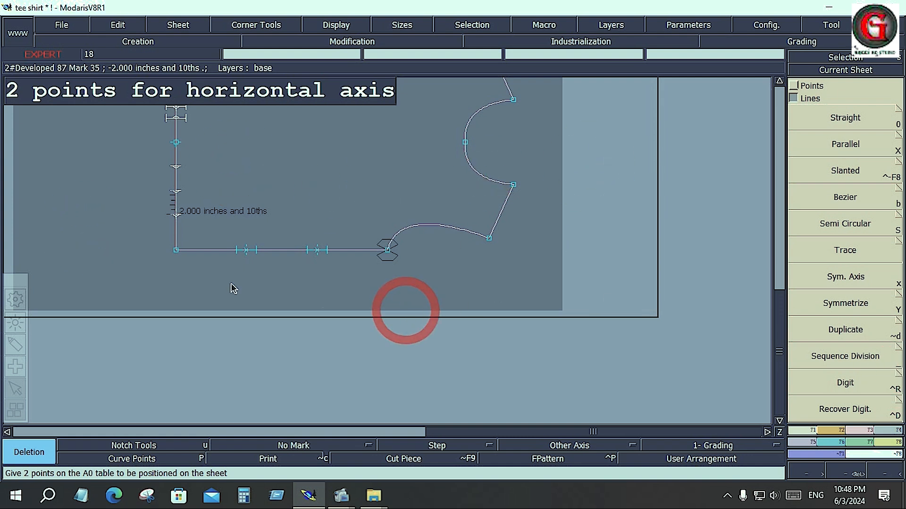
{"action": "right_click", "coordinate": [302, 137]}
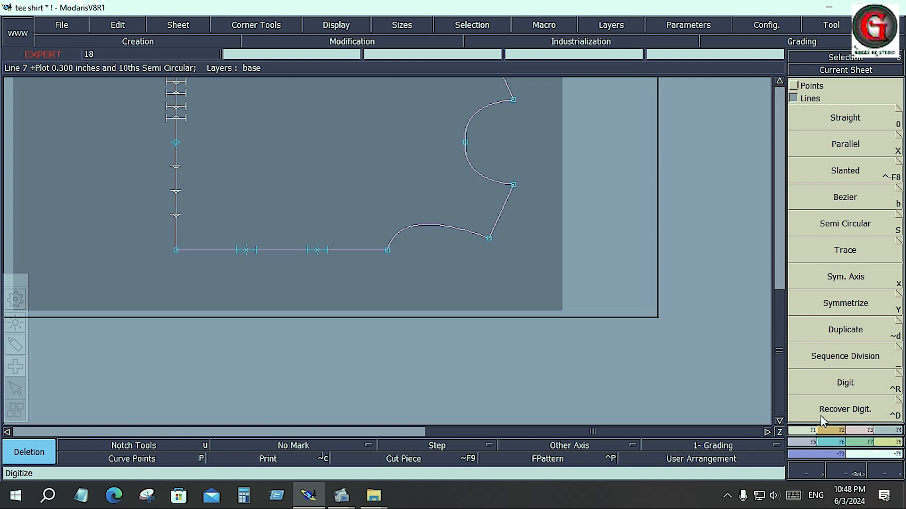
- Try the Recover Digit tool with the T-shirt sheets in view, and return to Selection
{"action": "left_click", "coordinate": [870, 418]}
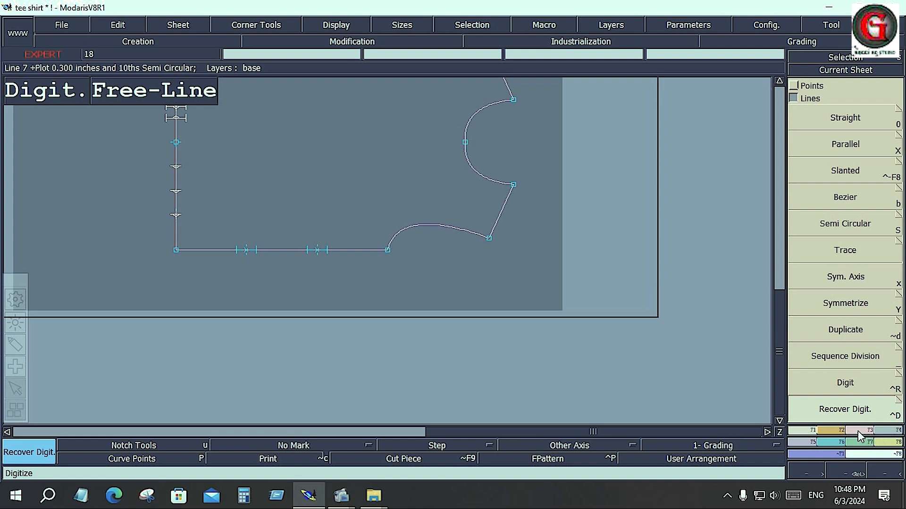
{"action": "scroll", "coordinate": [584, 386], "scroll_direction": "down", "scroll_amount": 2}
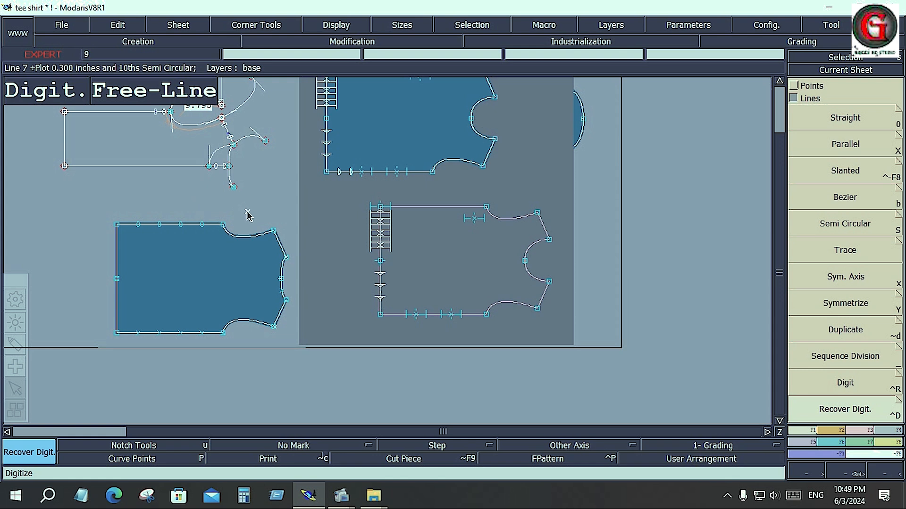
{"action": "key", "text": "f"}
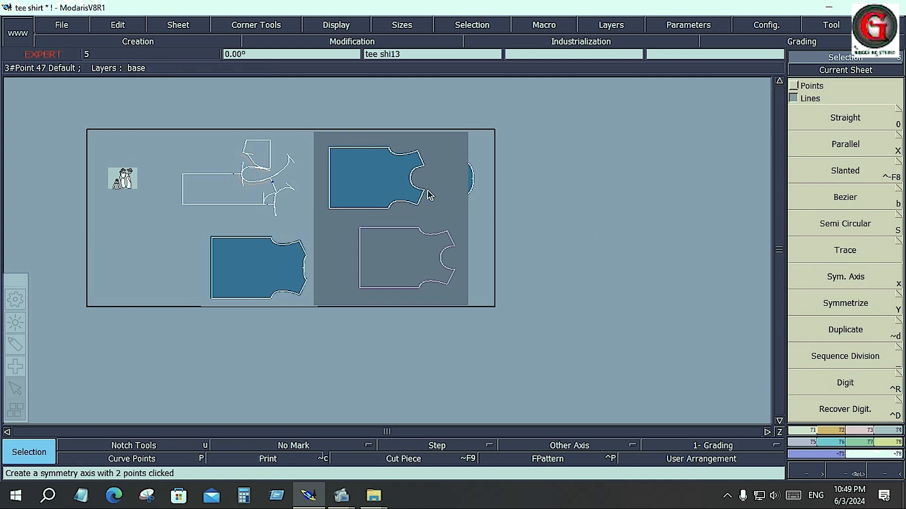
- Arrange all the sheets automatically on the desk and fit them in the view
{"action": "left_click", "coordinate": [845, 224]}
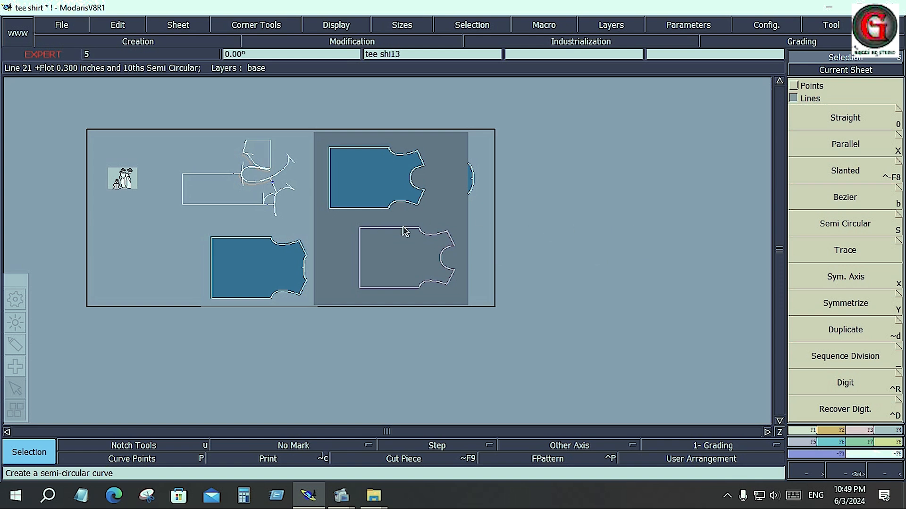
{"action": "key", "text": "j"}
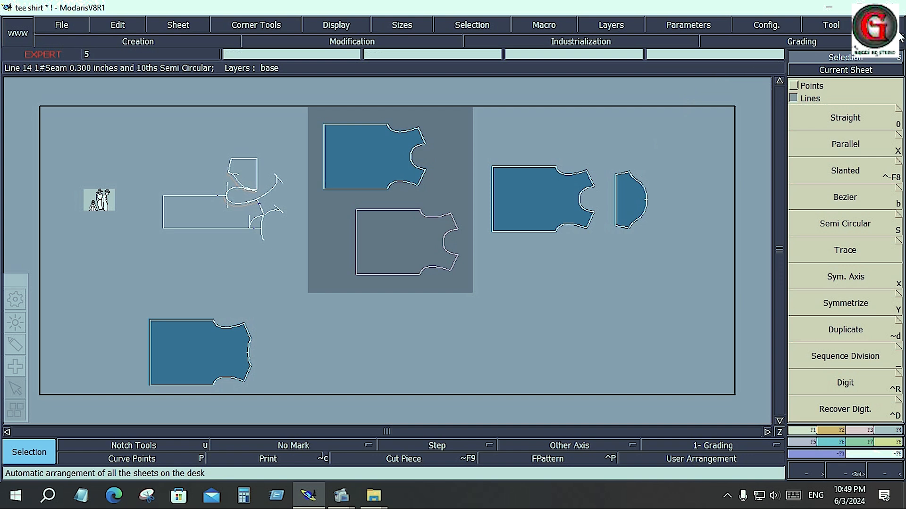
{"action": "left_click", "coordinate": [15, 345]}
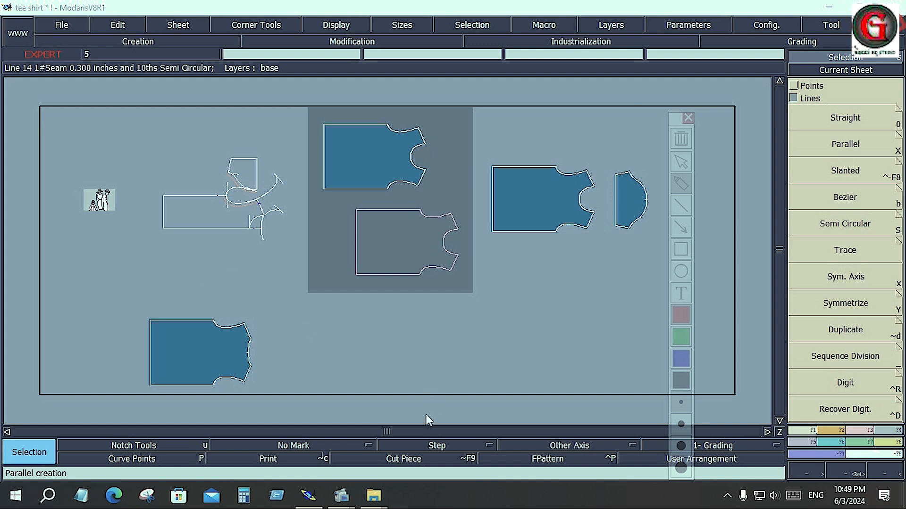
{"action": "left_click", "coordinate": [509, 326]}
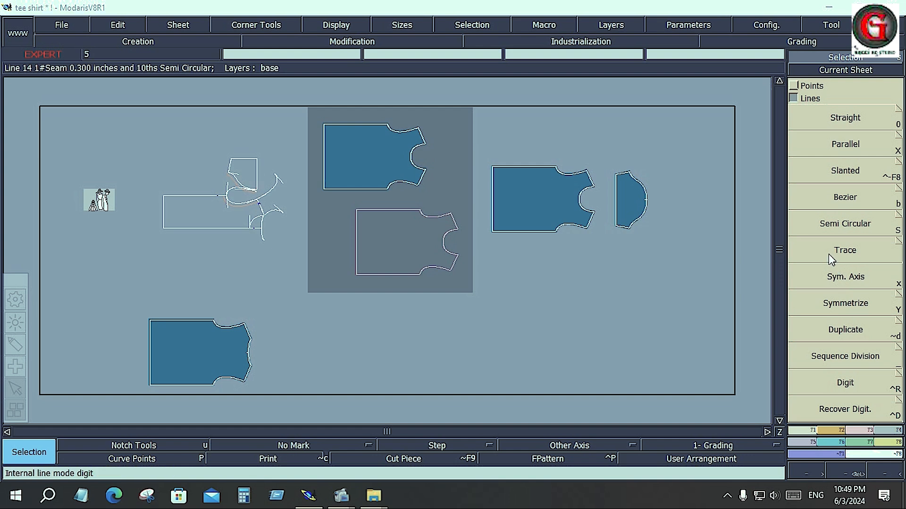
- Try the Trace tool on the arranged desk, and return to Selection with all sheets in view
{"action": "left_click", "coordinate": [867, 254]}
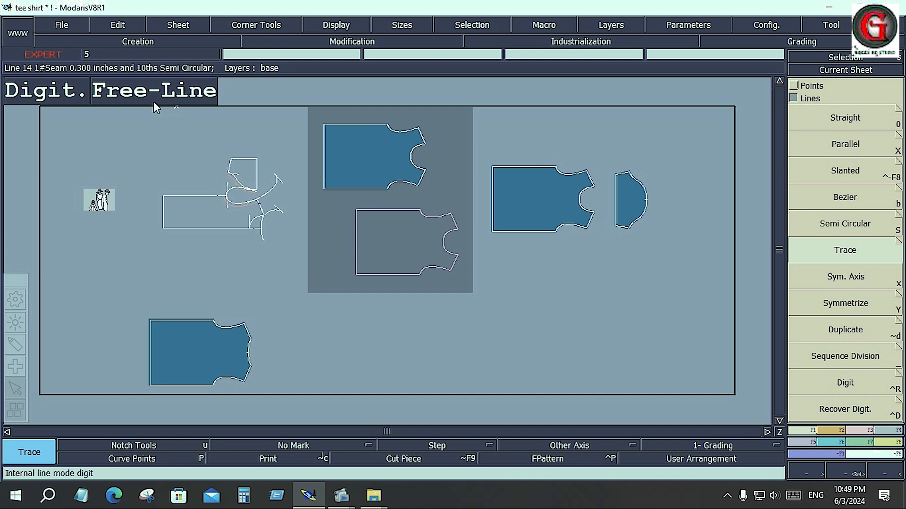
{"action": "key", "text": "f"}
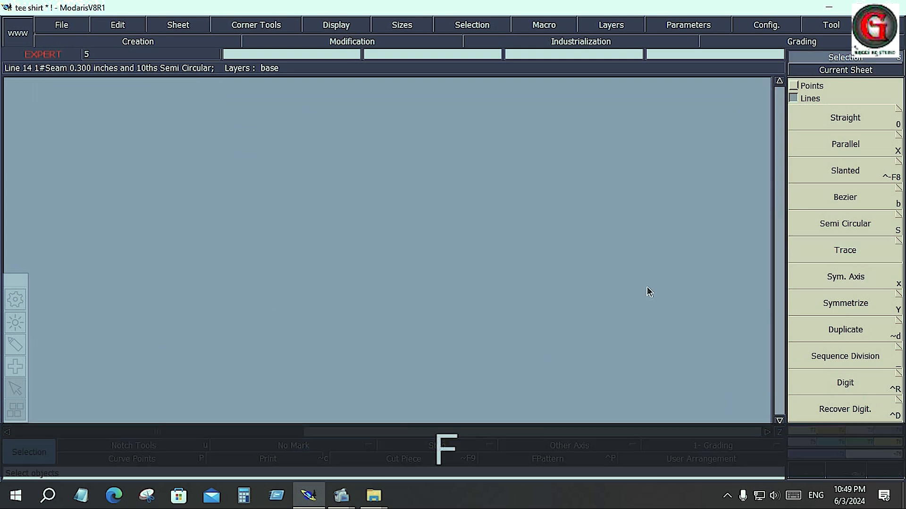
{"action": "key", "text": "j"}
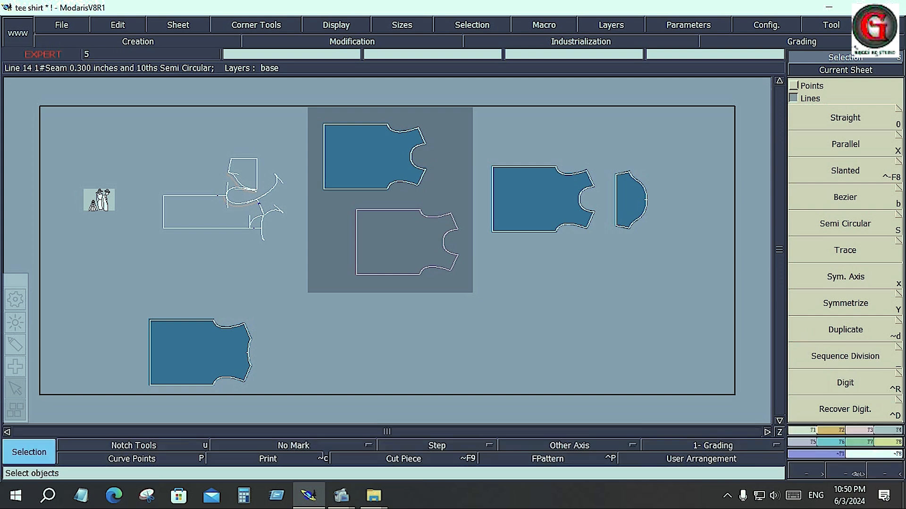
- Open the help page for the current Selection function in a maximized window, and switch back to the tee shirt model
{"action": "left_click", "coordinate": [880, 25]}
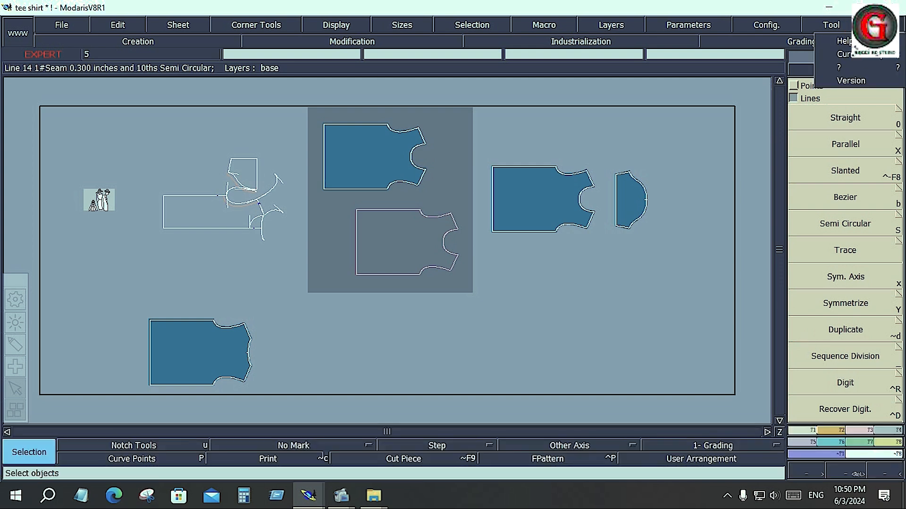
{"action": "left_click", "coordinate": [845, 54]}
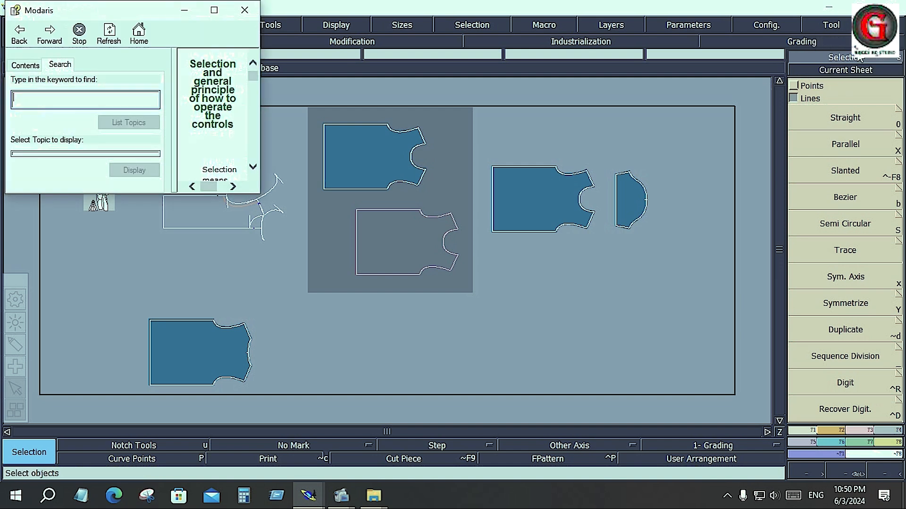
{"action": "left_click", "coordinate": [215, 10]}
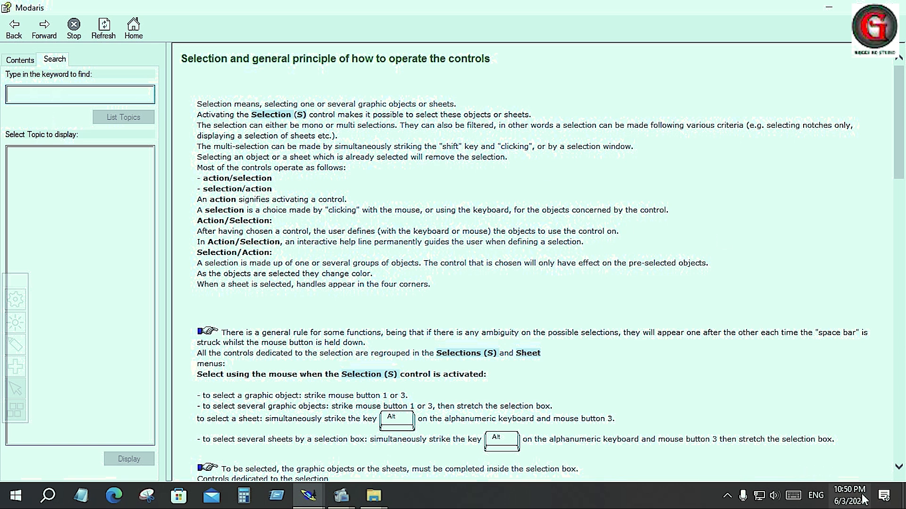
{"action": "left_click", "coordinate": [300, 504]}
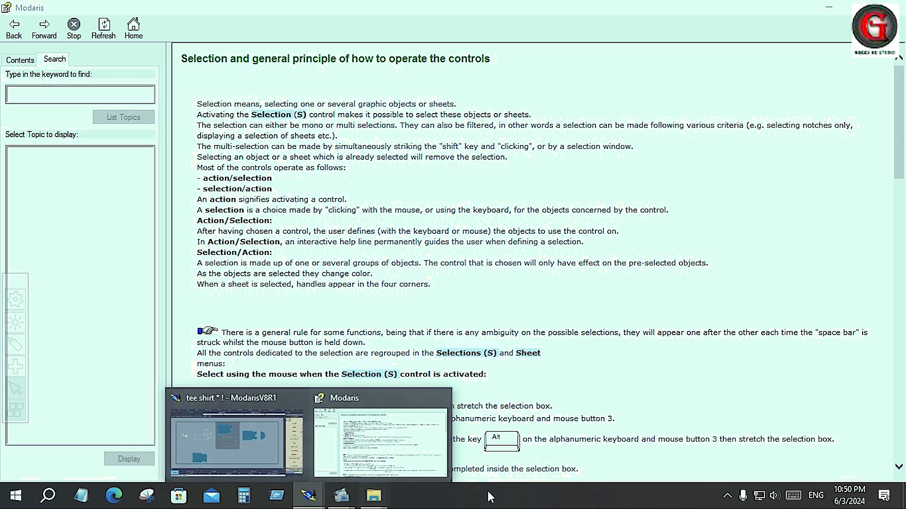
{"action": "left_click", "coordinate": [261, 466]}
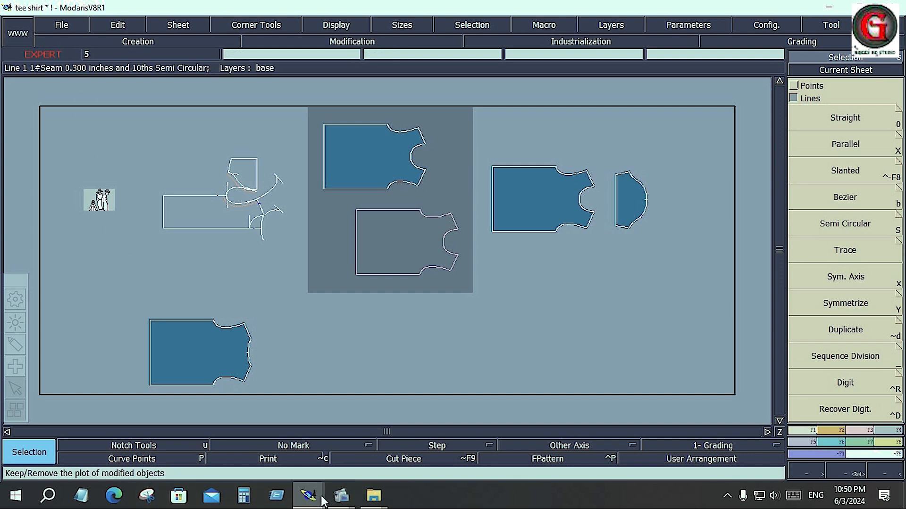
- Search the Modaris help for "digit" and display the General description topic
{"action": "mouse_move", "coordinate": [323, 500]}
{"action": "left_click", "coordinate": [362, 438]}
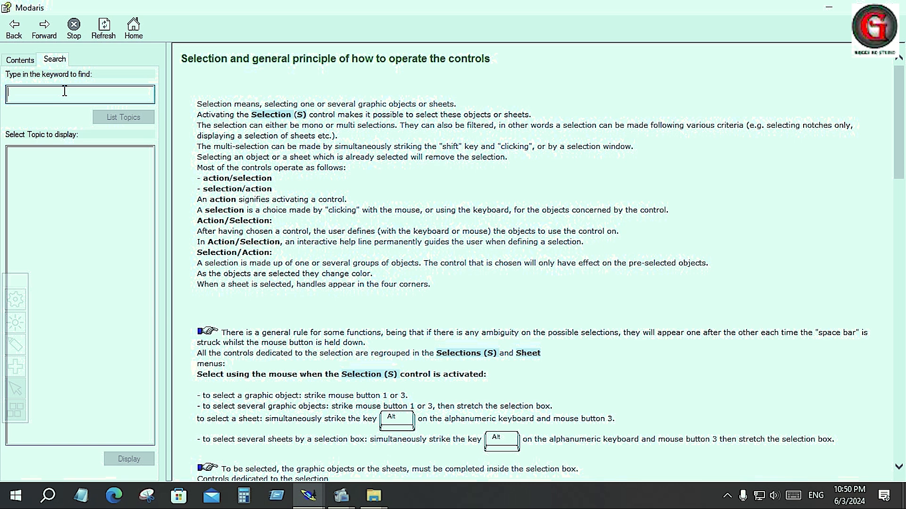
{"action": "type", "text": "di"}
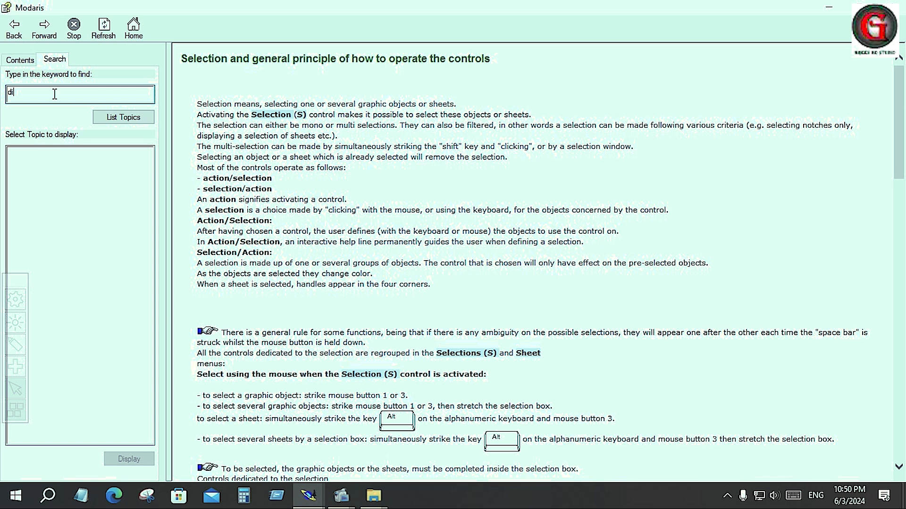
{"action": "type", "text": "gi"}
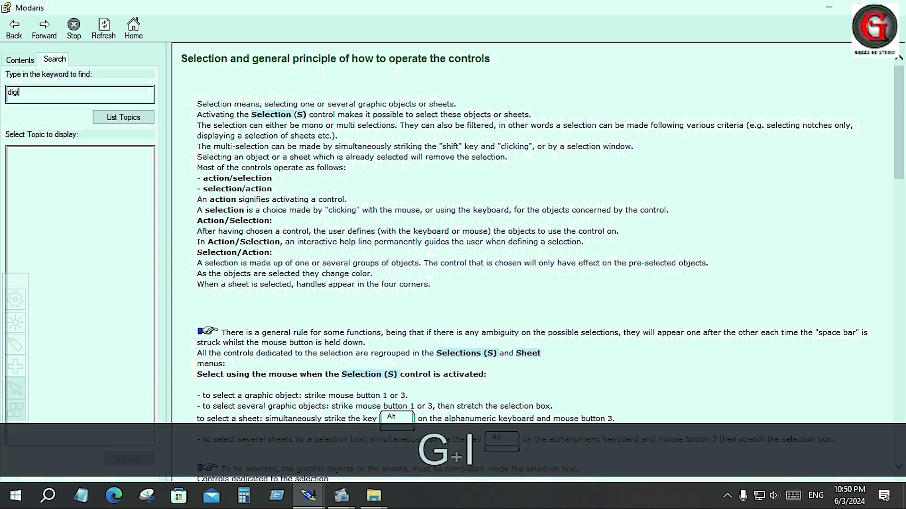
{"action": "type", "text": "t"}
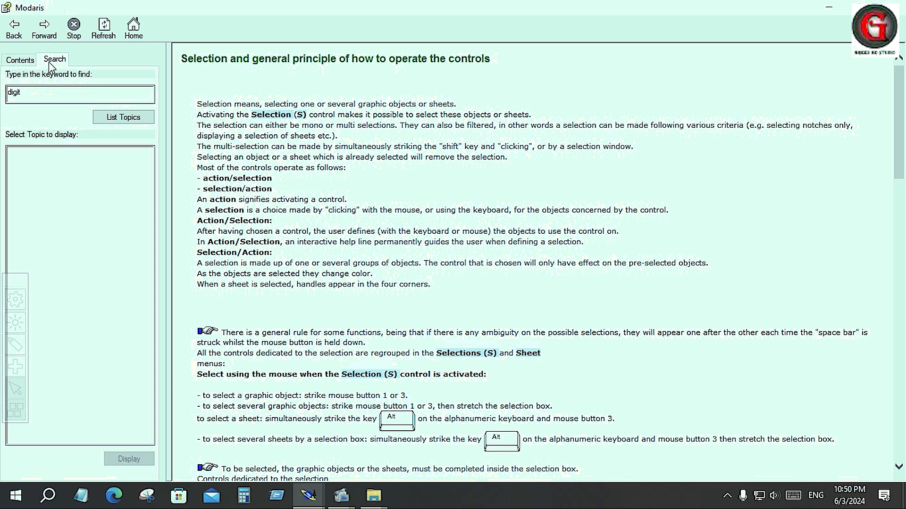
{"action": "left_click", "coordinate": [124, 117]}
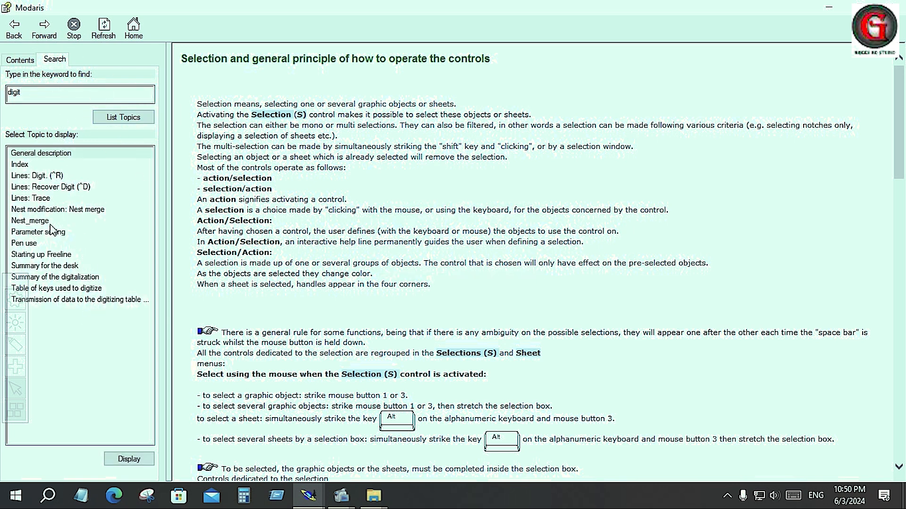
{"action": "key", "text": "Return"}
{"action": "left_click", "coordinate": [118, 116]}
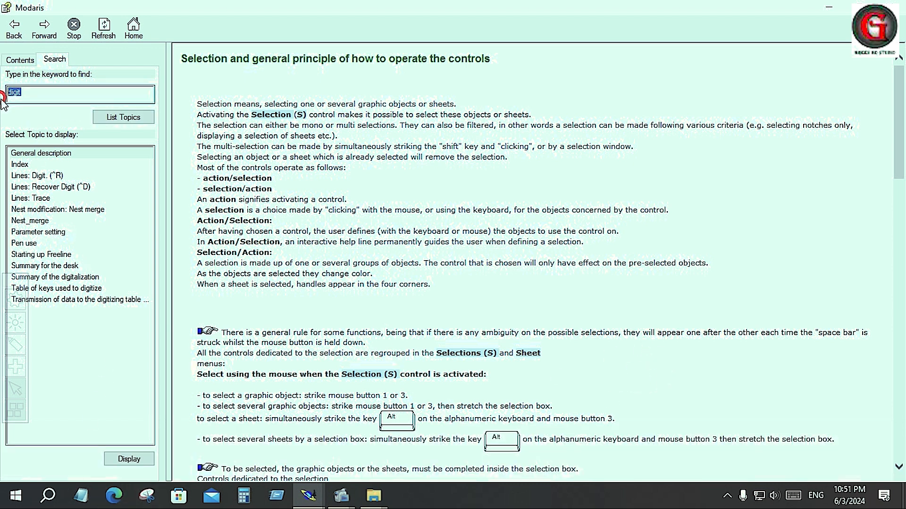
{"action": "left_click", "coordinate": [130, 464]}
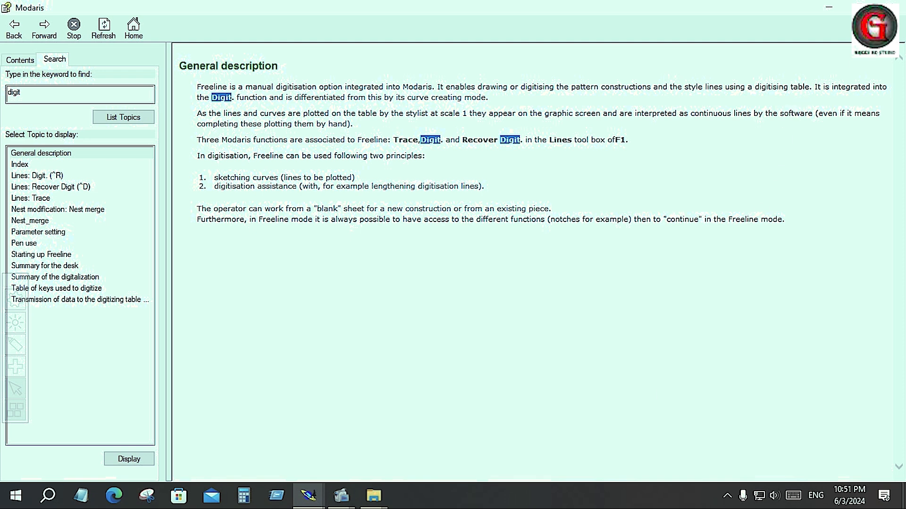
- Switch back to the tee shirt model, expand the Points tools, and show the toolbox with the Notches, Orientation and Tools groups
{"action": "mouse_move", "coordinate": [308, 495]}
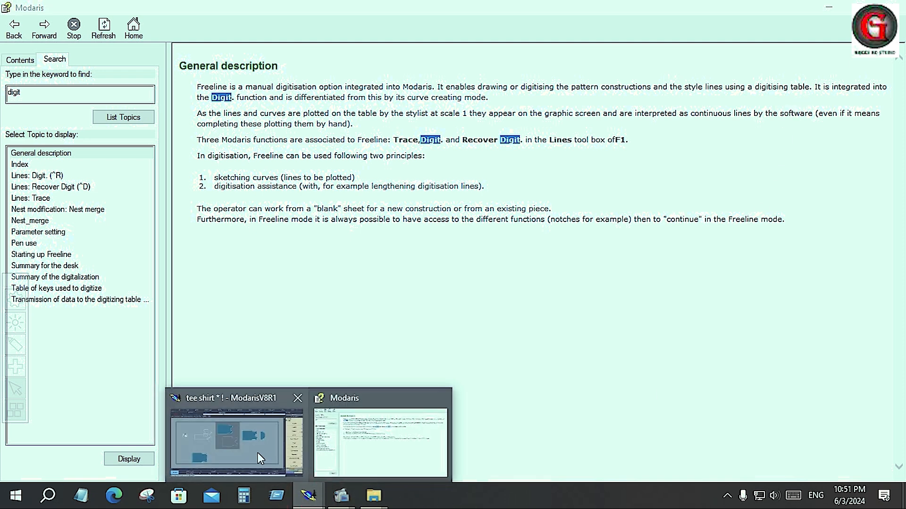
{"action": "left_click", "coordinate": [232, 445]}
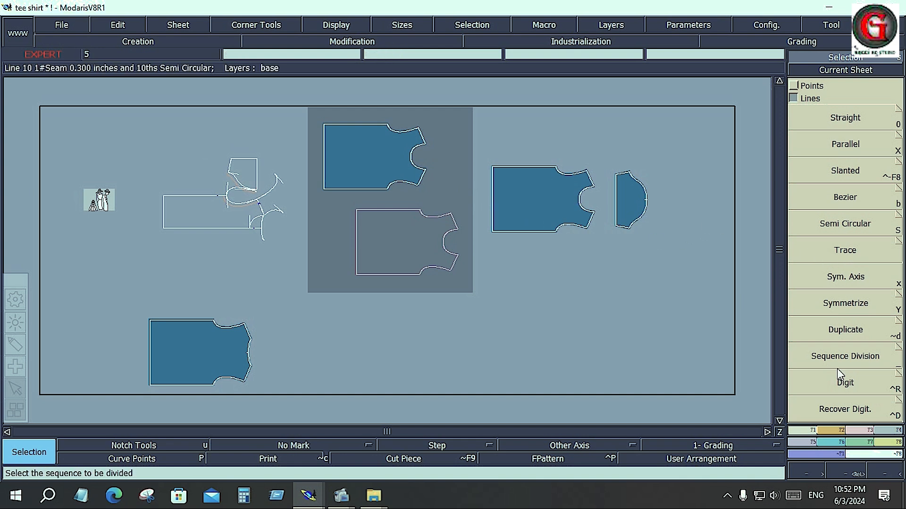
{"action": "left_click", "coordinate": [864, 380]}
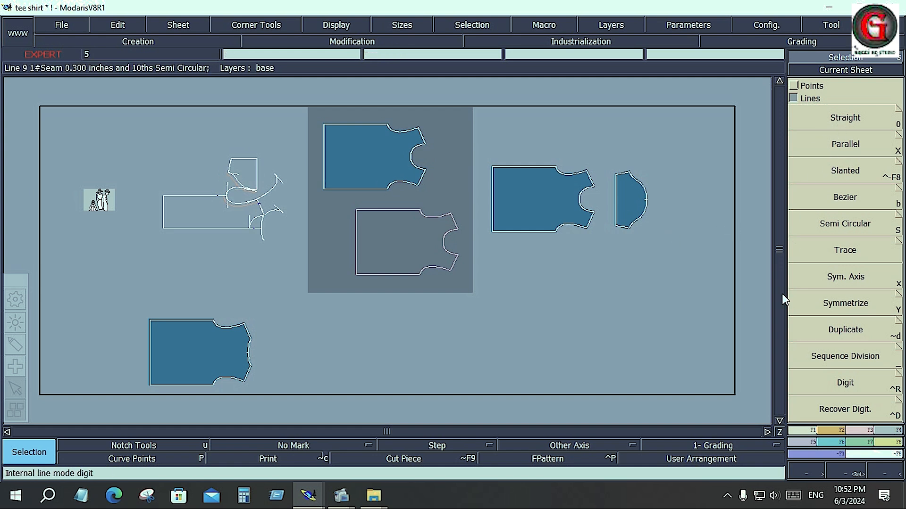
{"action": "left_click", "coordinate": [795, 84]}
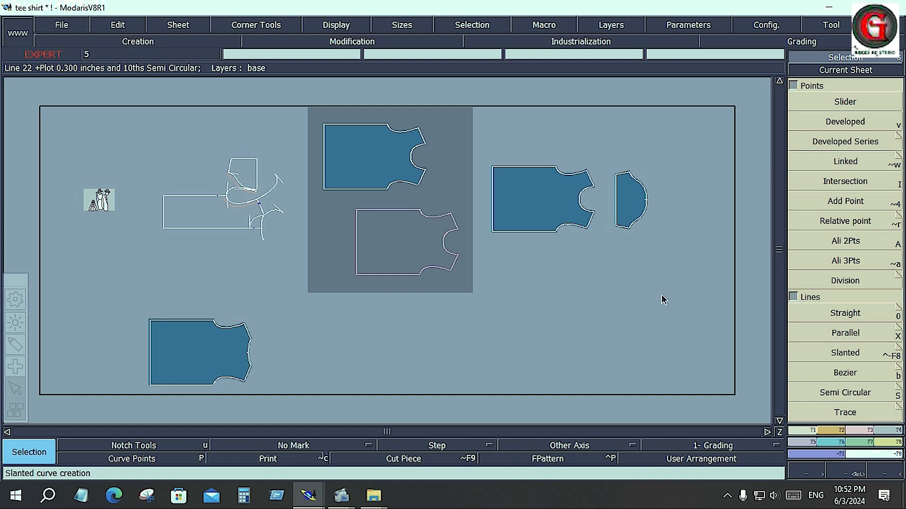
{"action": "left_click", "coordinate": [833, 430]}
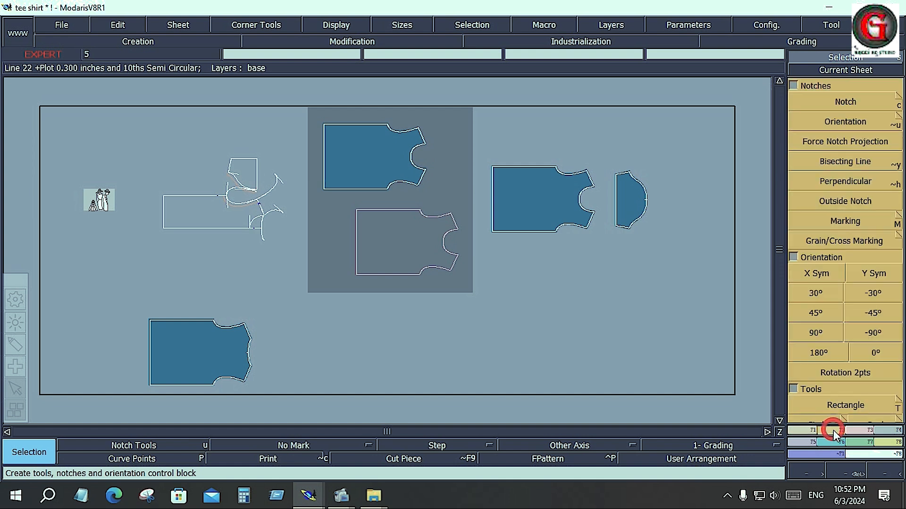